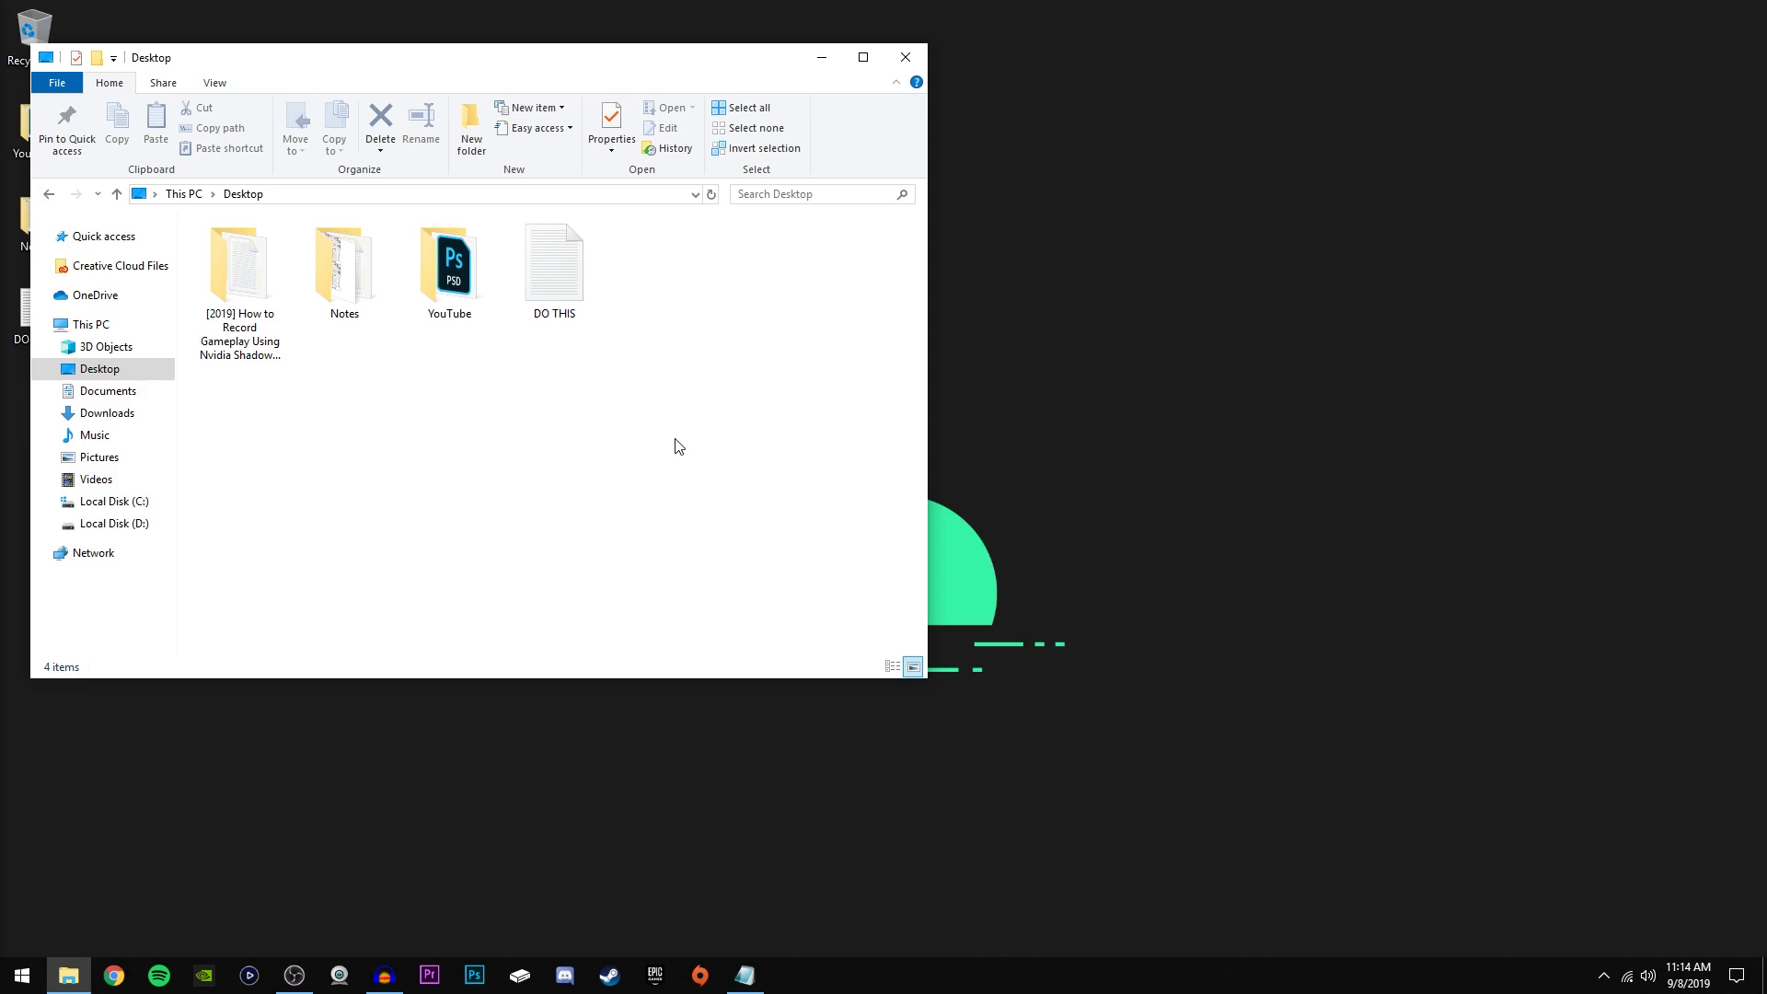
# - Search Chrome for 'geforce experience' and open NVIDIA's GeForce Experience page
pyautogui.hotkey('alt', 'F4')
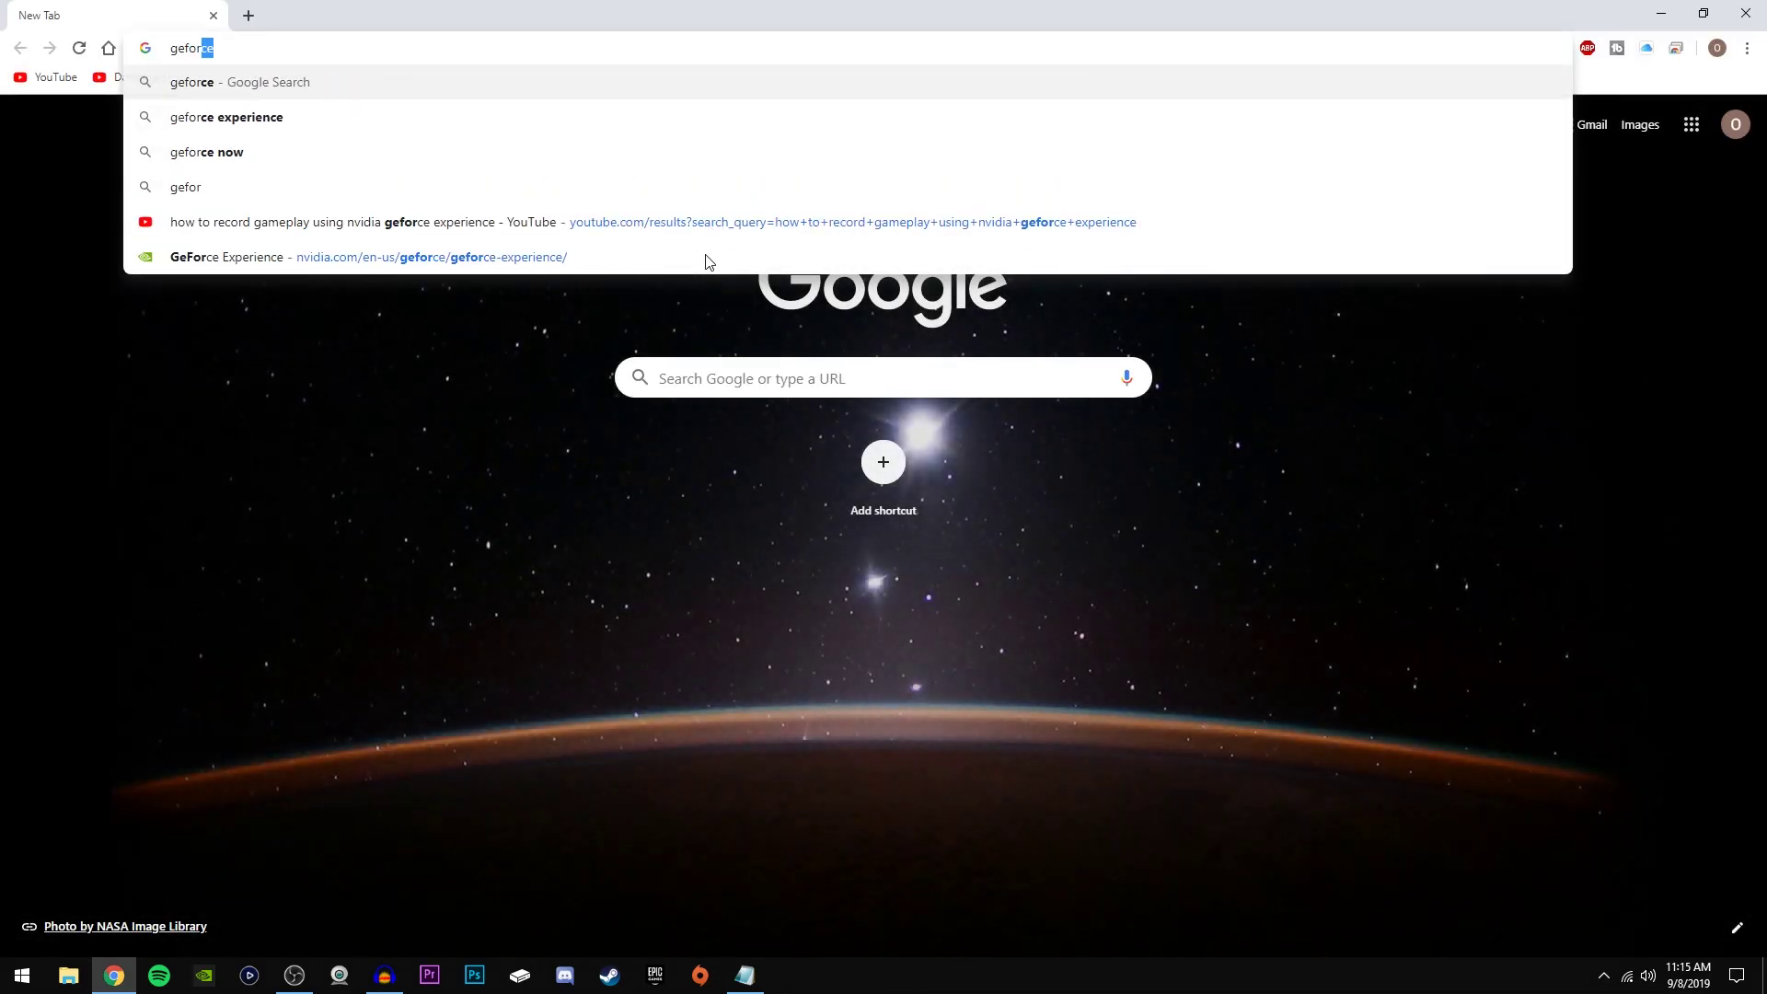
pyautogui.write('ce experi')
pyautogui.press('Return')
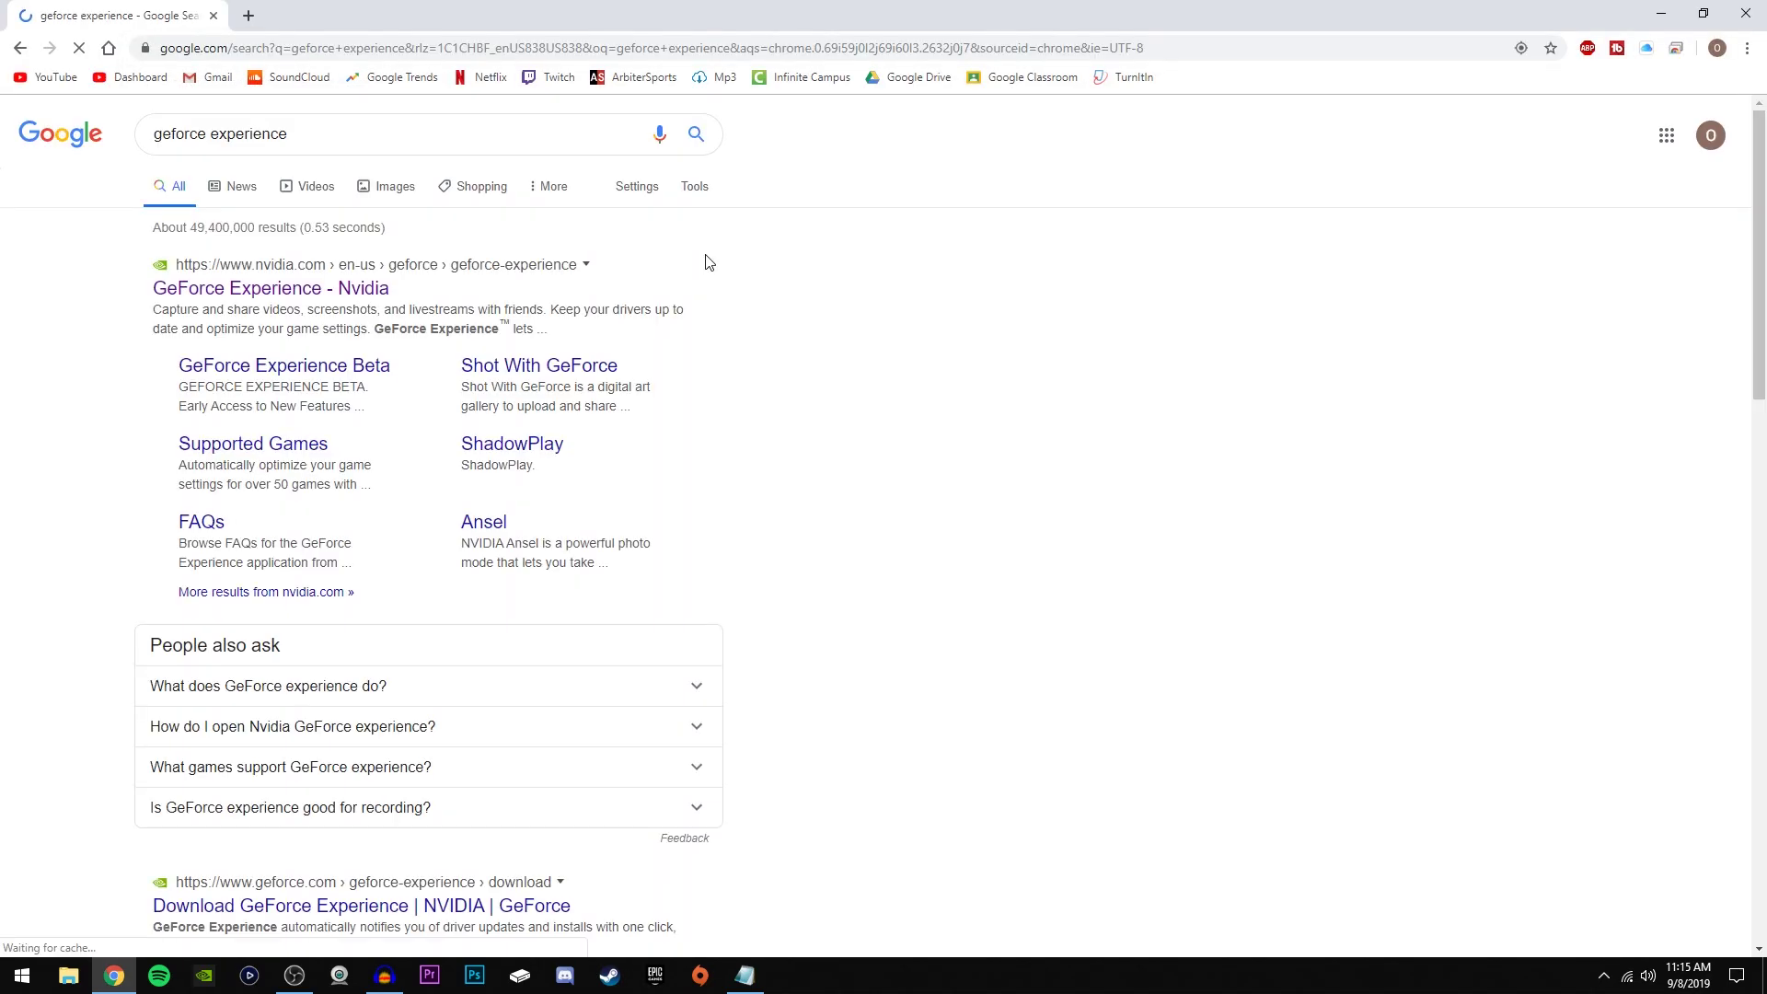
pyautogui.click(271, 288)
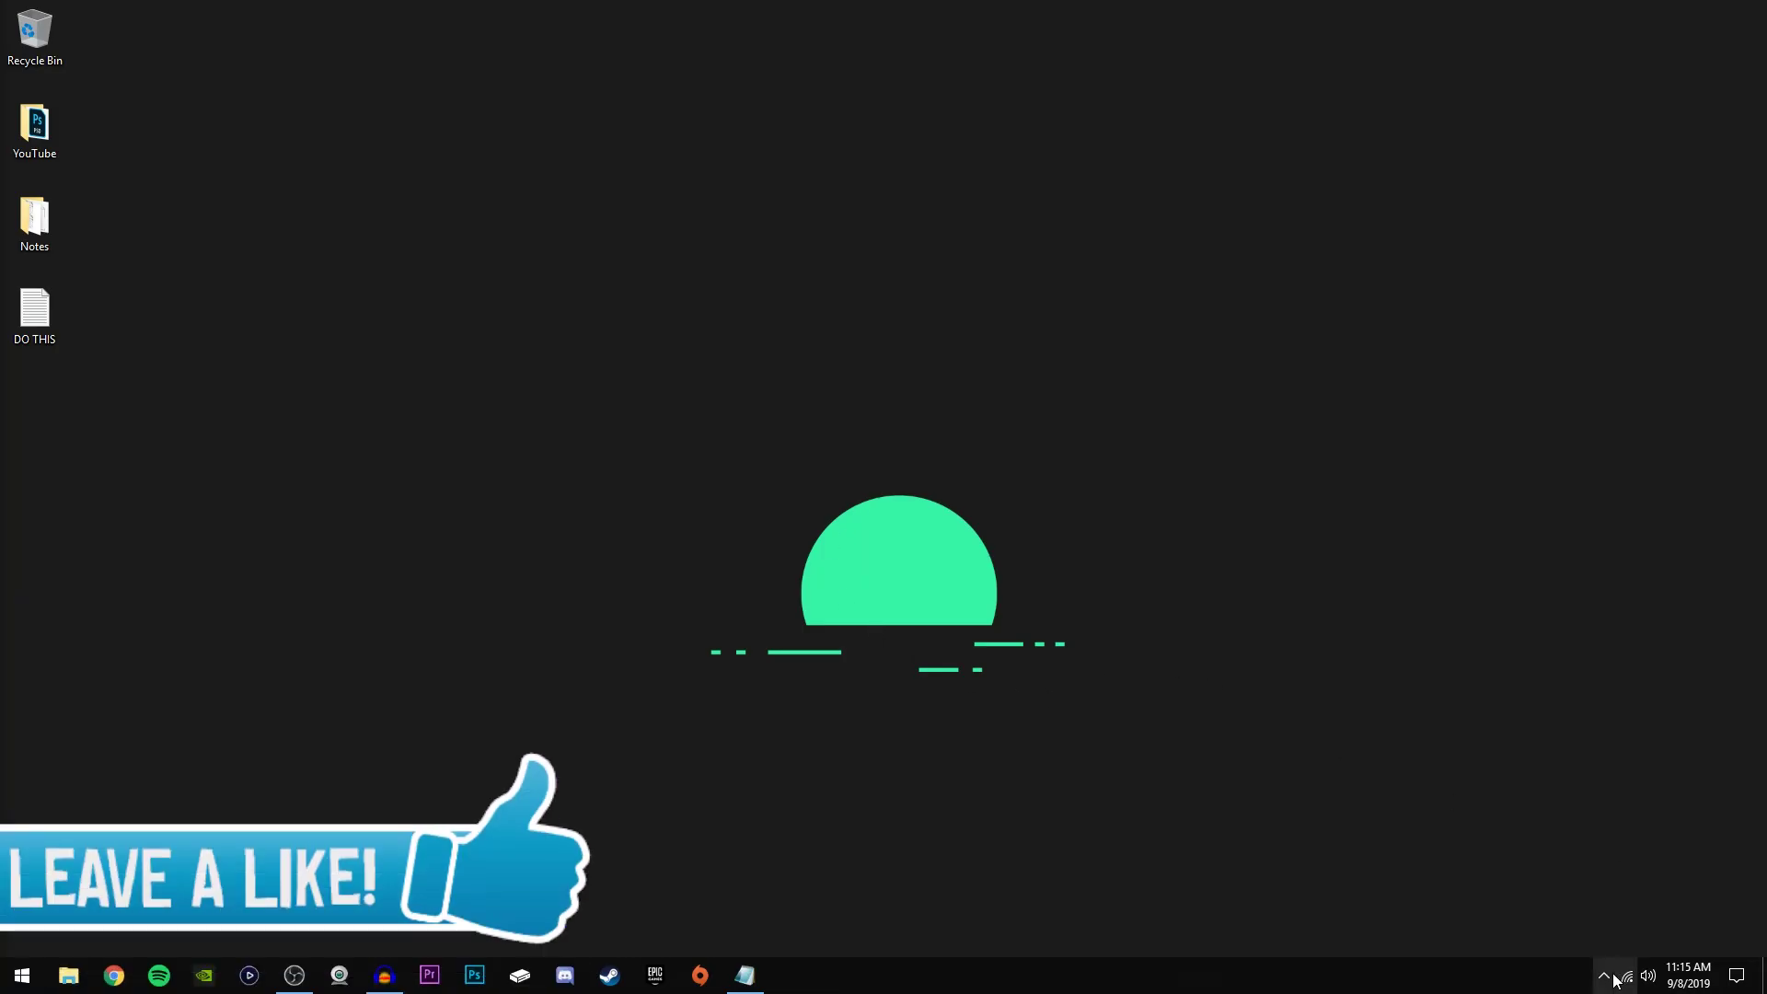
# - Search the Start menu for 'geforce experience' and launch the GeForce Experience app
pyautogui.click(22, 976)
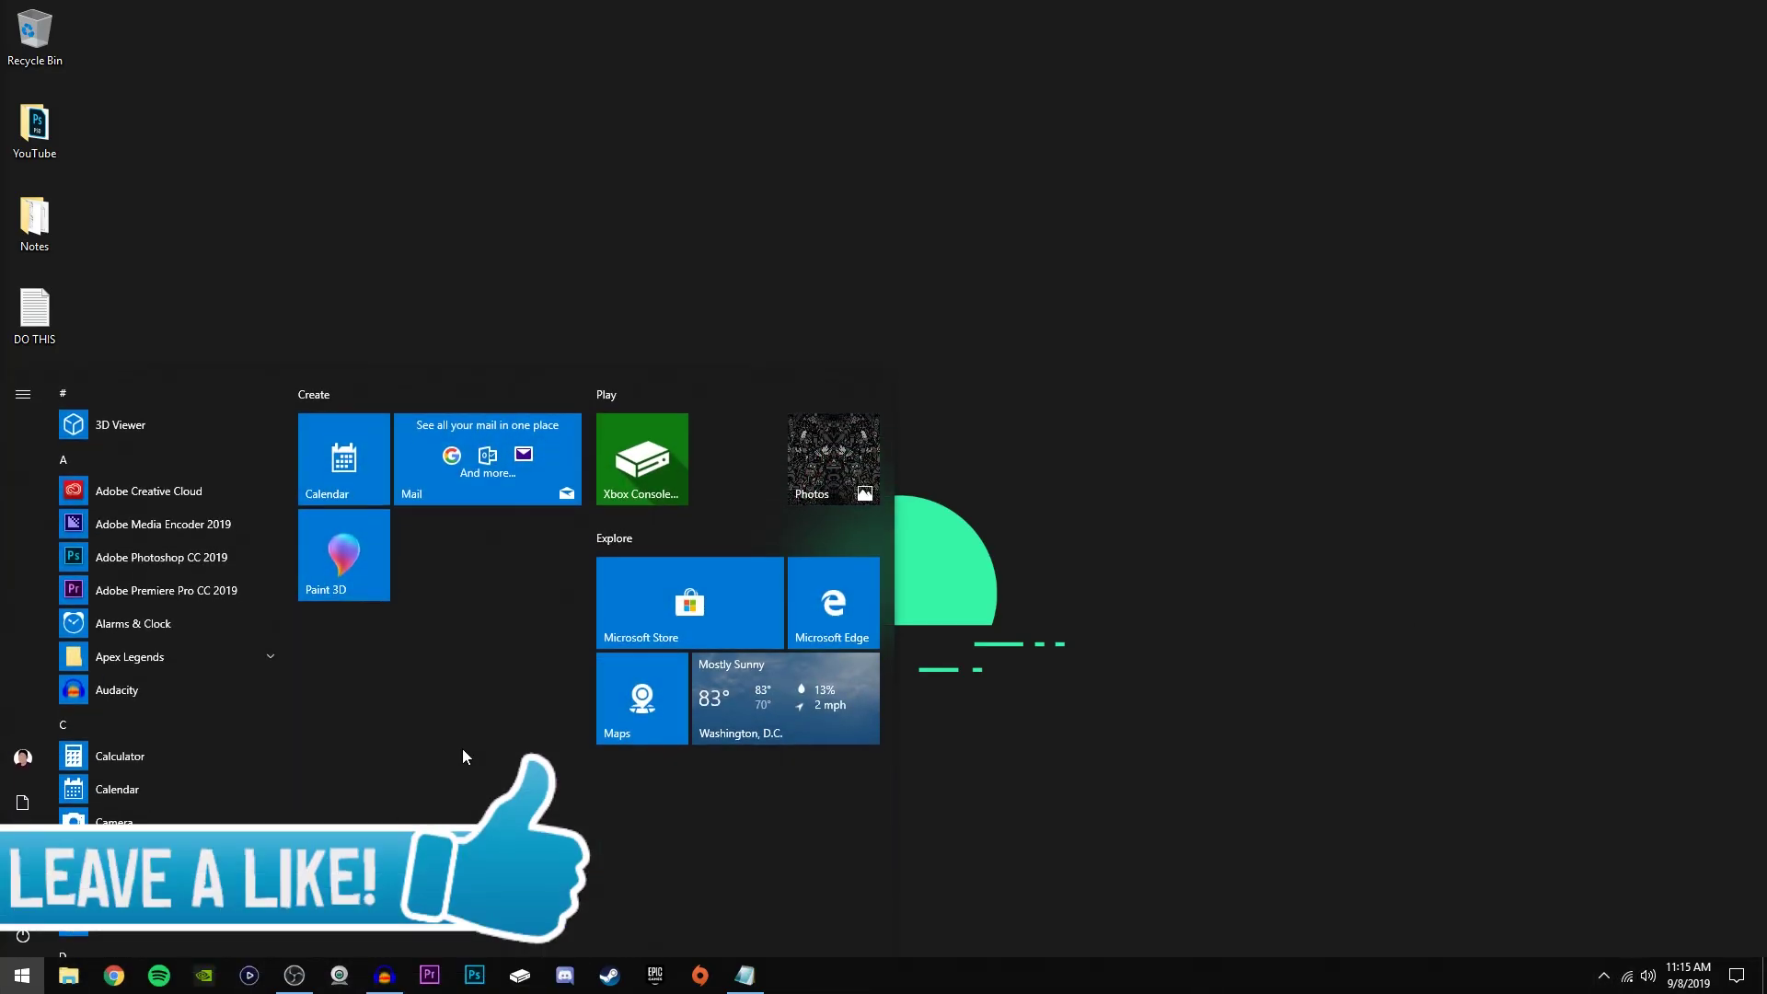
pyautogui.write('gefroc')
pyautogui.press('BackSpace')
pyautogui.press('BackSpace')
pyautogui.press('BackSpace')
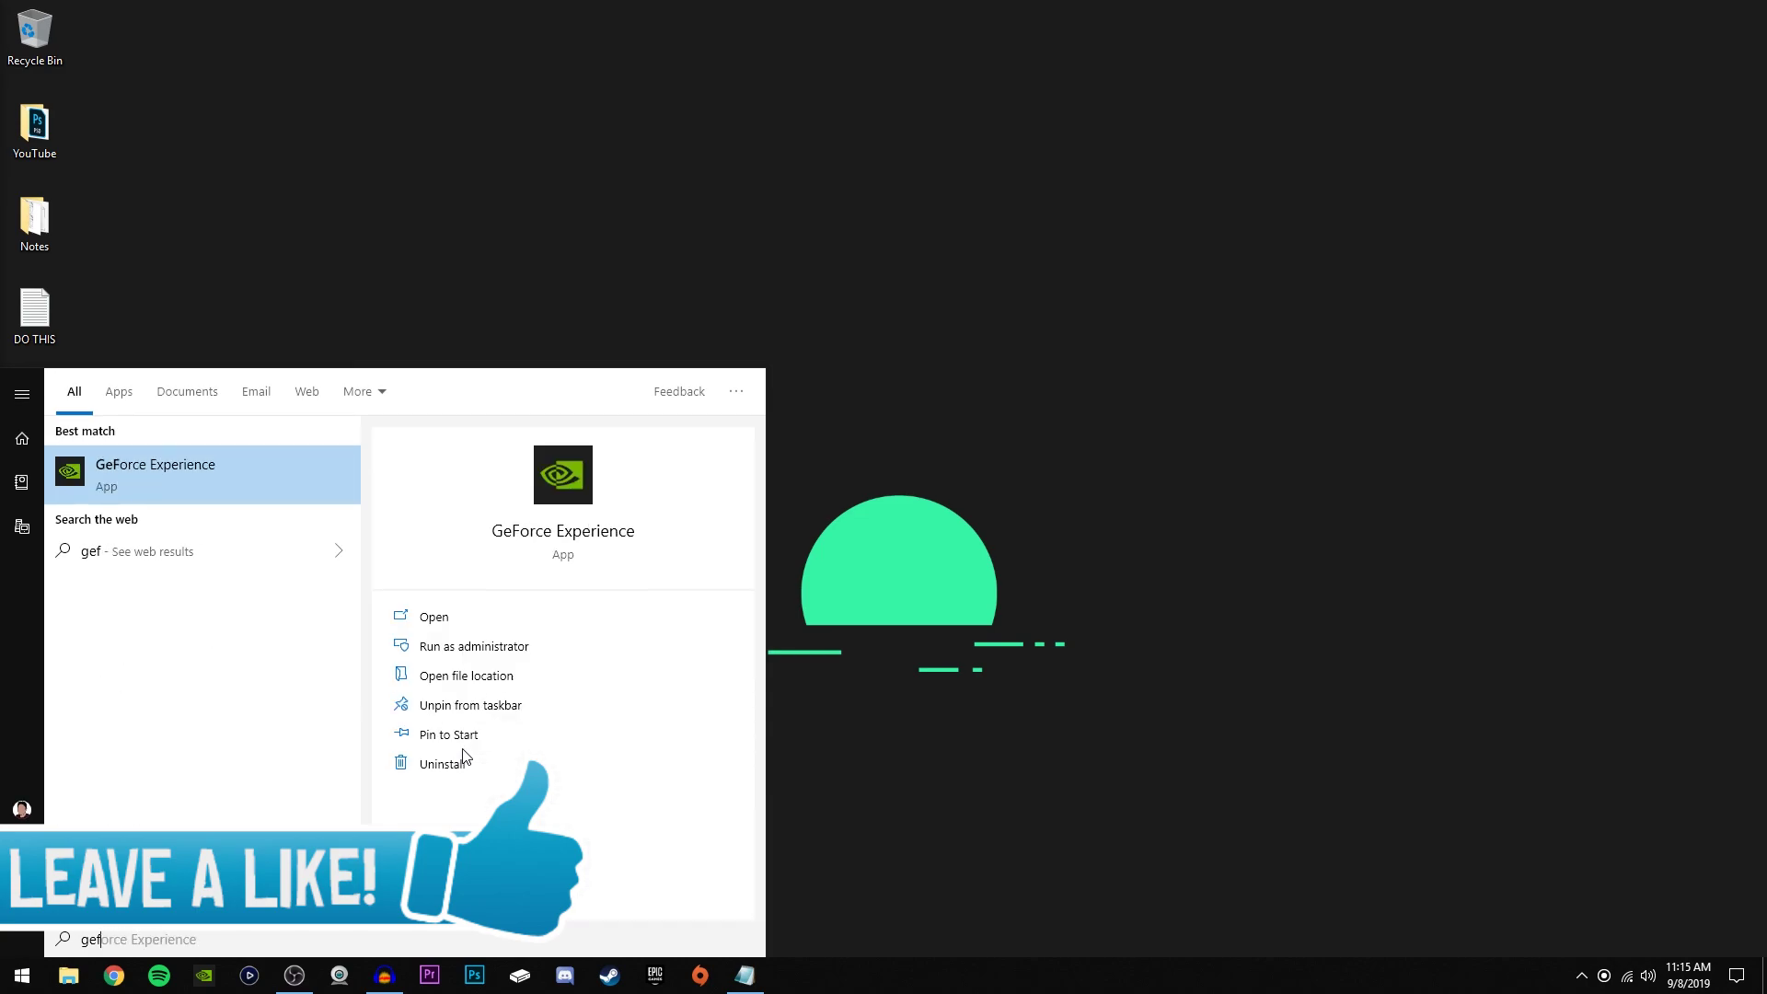
pyautogui.write('orce exp')
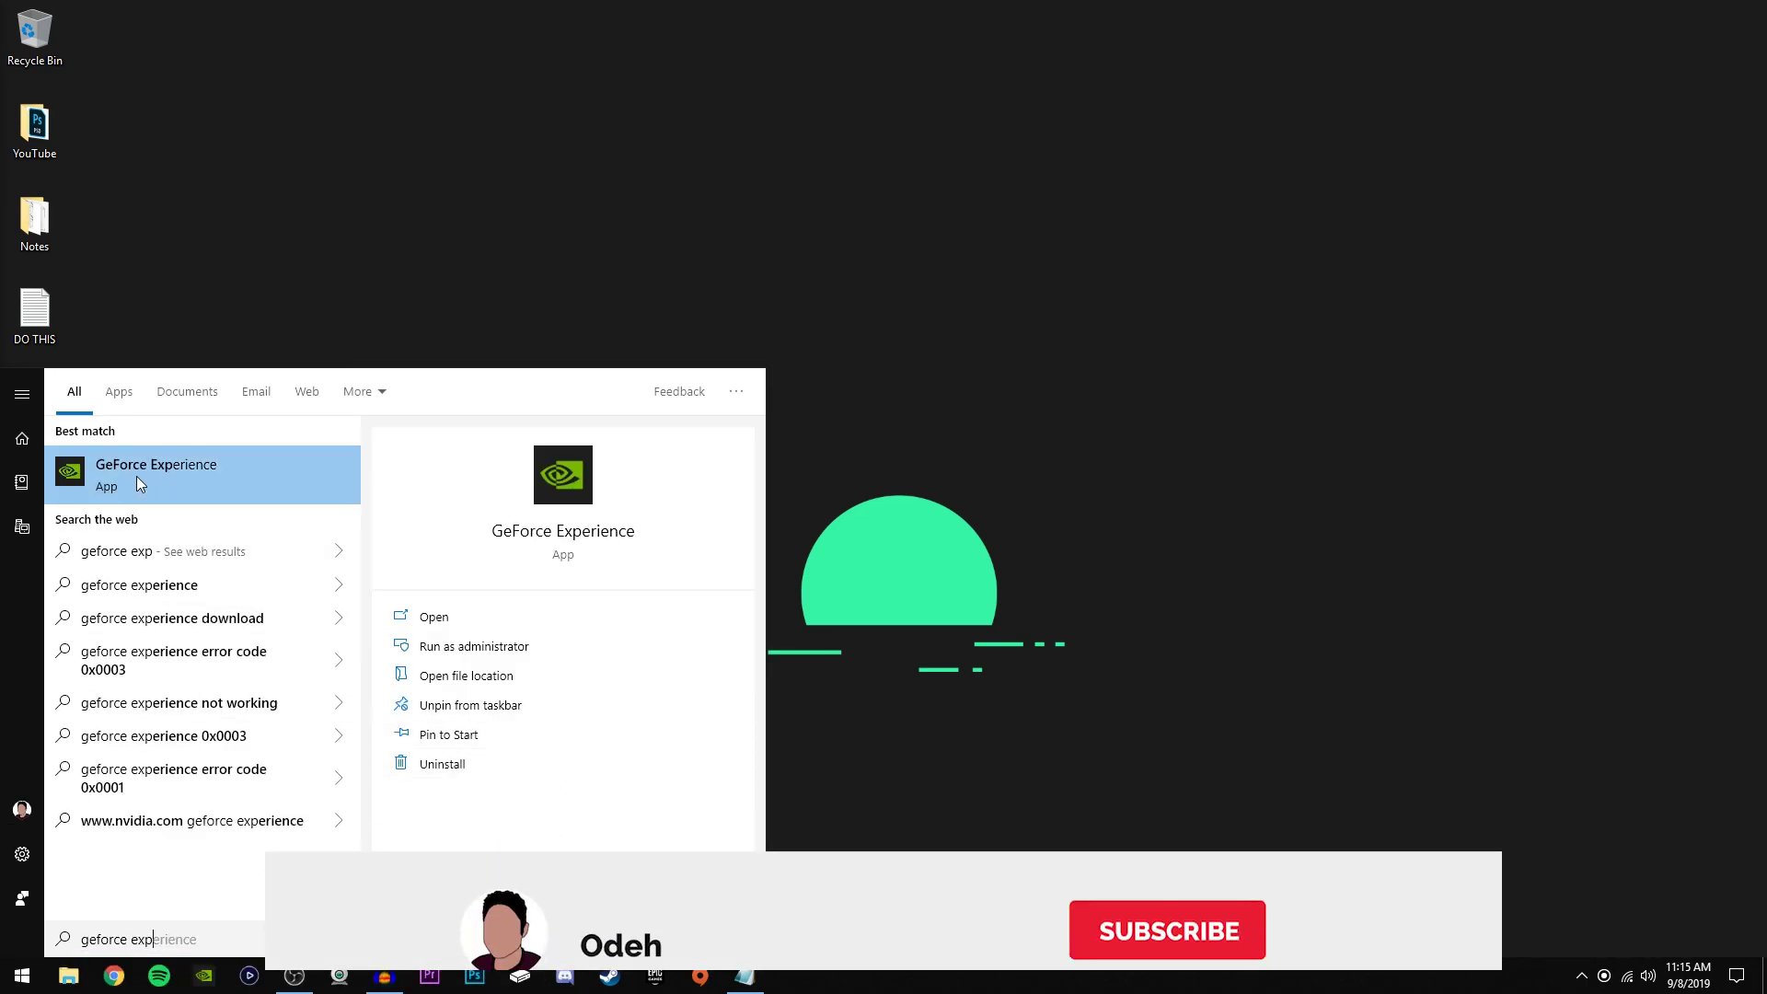
pyautogui.click(134, 477)
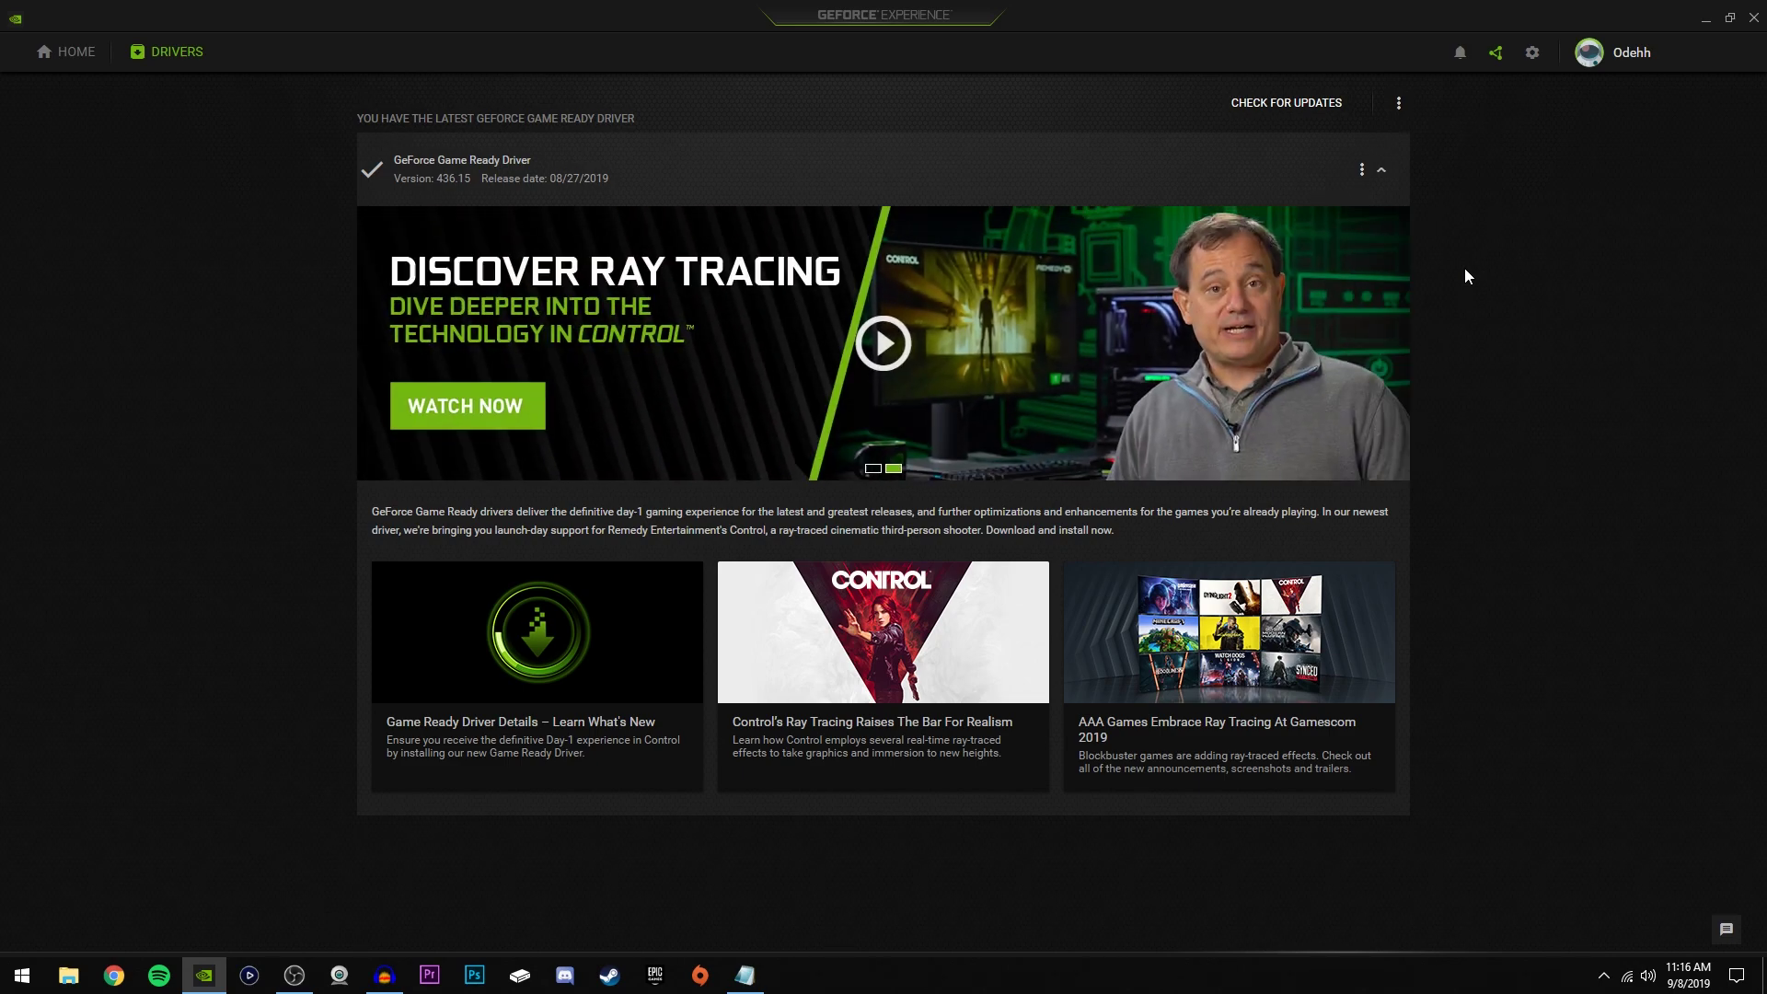
# - Check on the General settings page that In-Game Overlay is on, then summon the overlay with Alt+Z
pyautogui.click(1531, 56)
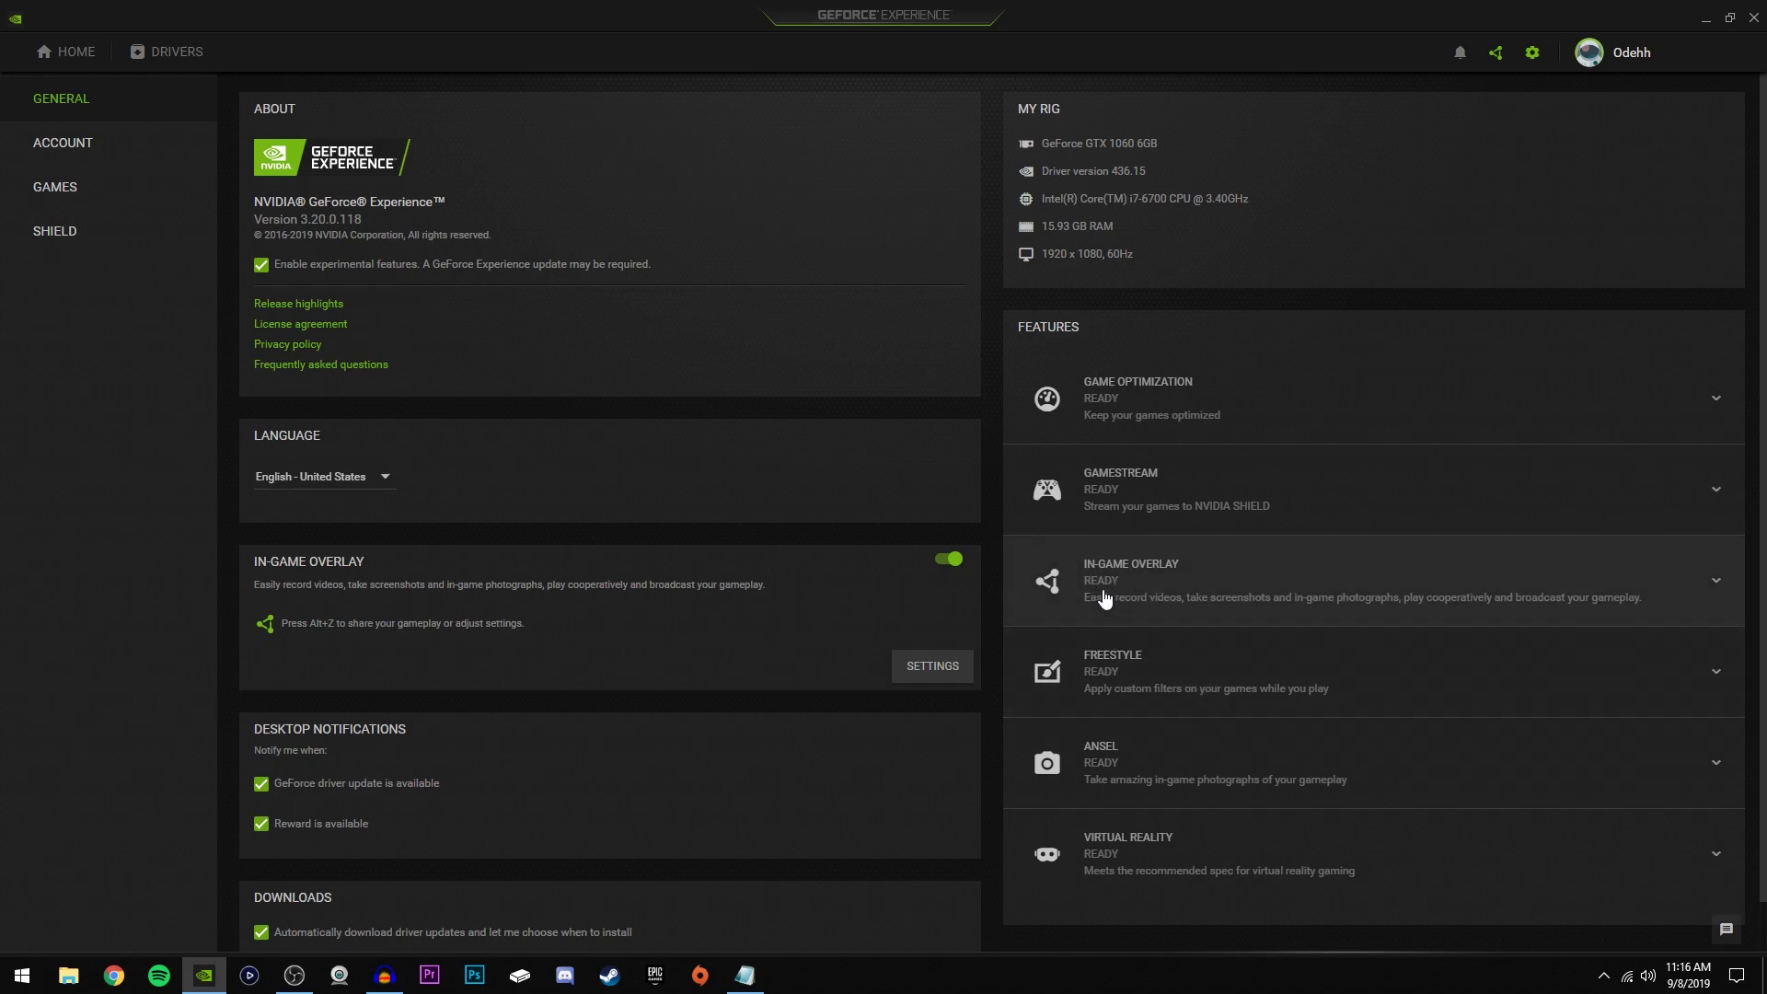
pyautogui.click(1112, 609)
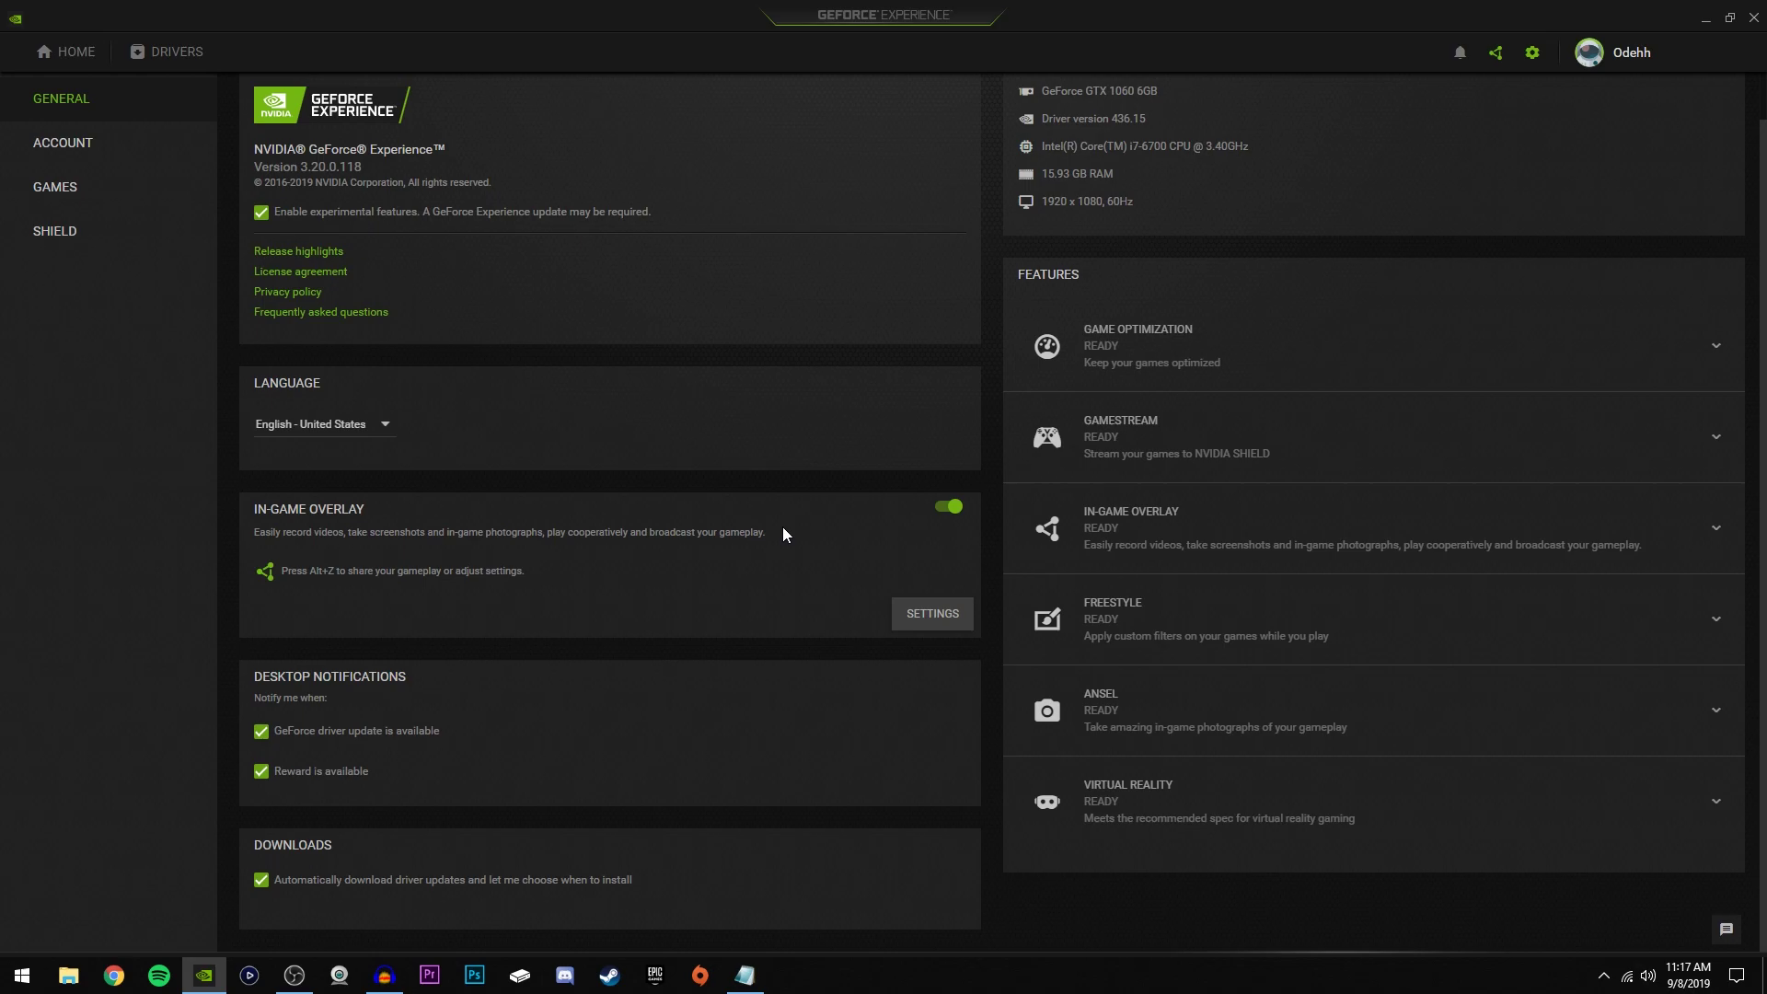
pyautogui.hotkey('alt', 'z')
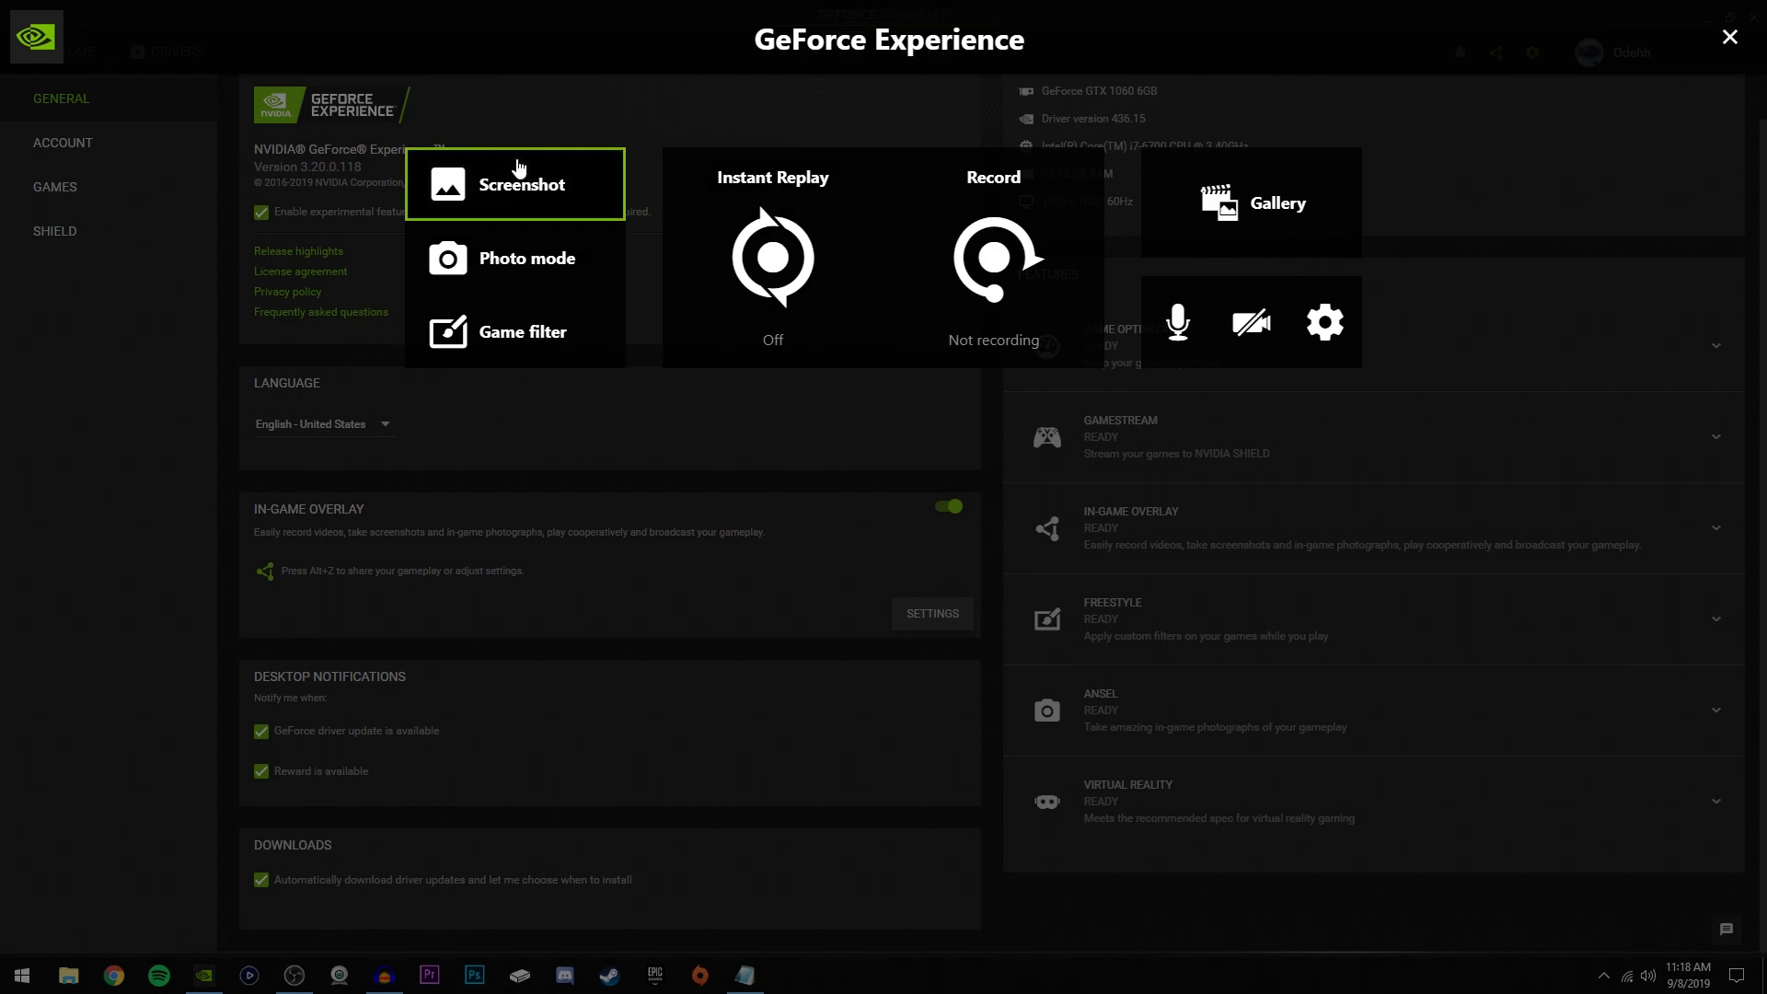
# - Save a test screenshot to the Gallery, then bring up the Instant Replay tile's options
pyautogui.click(534, 215)
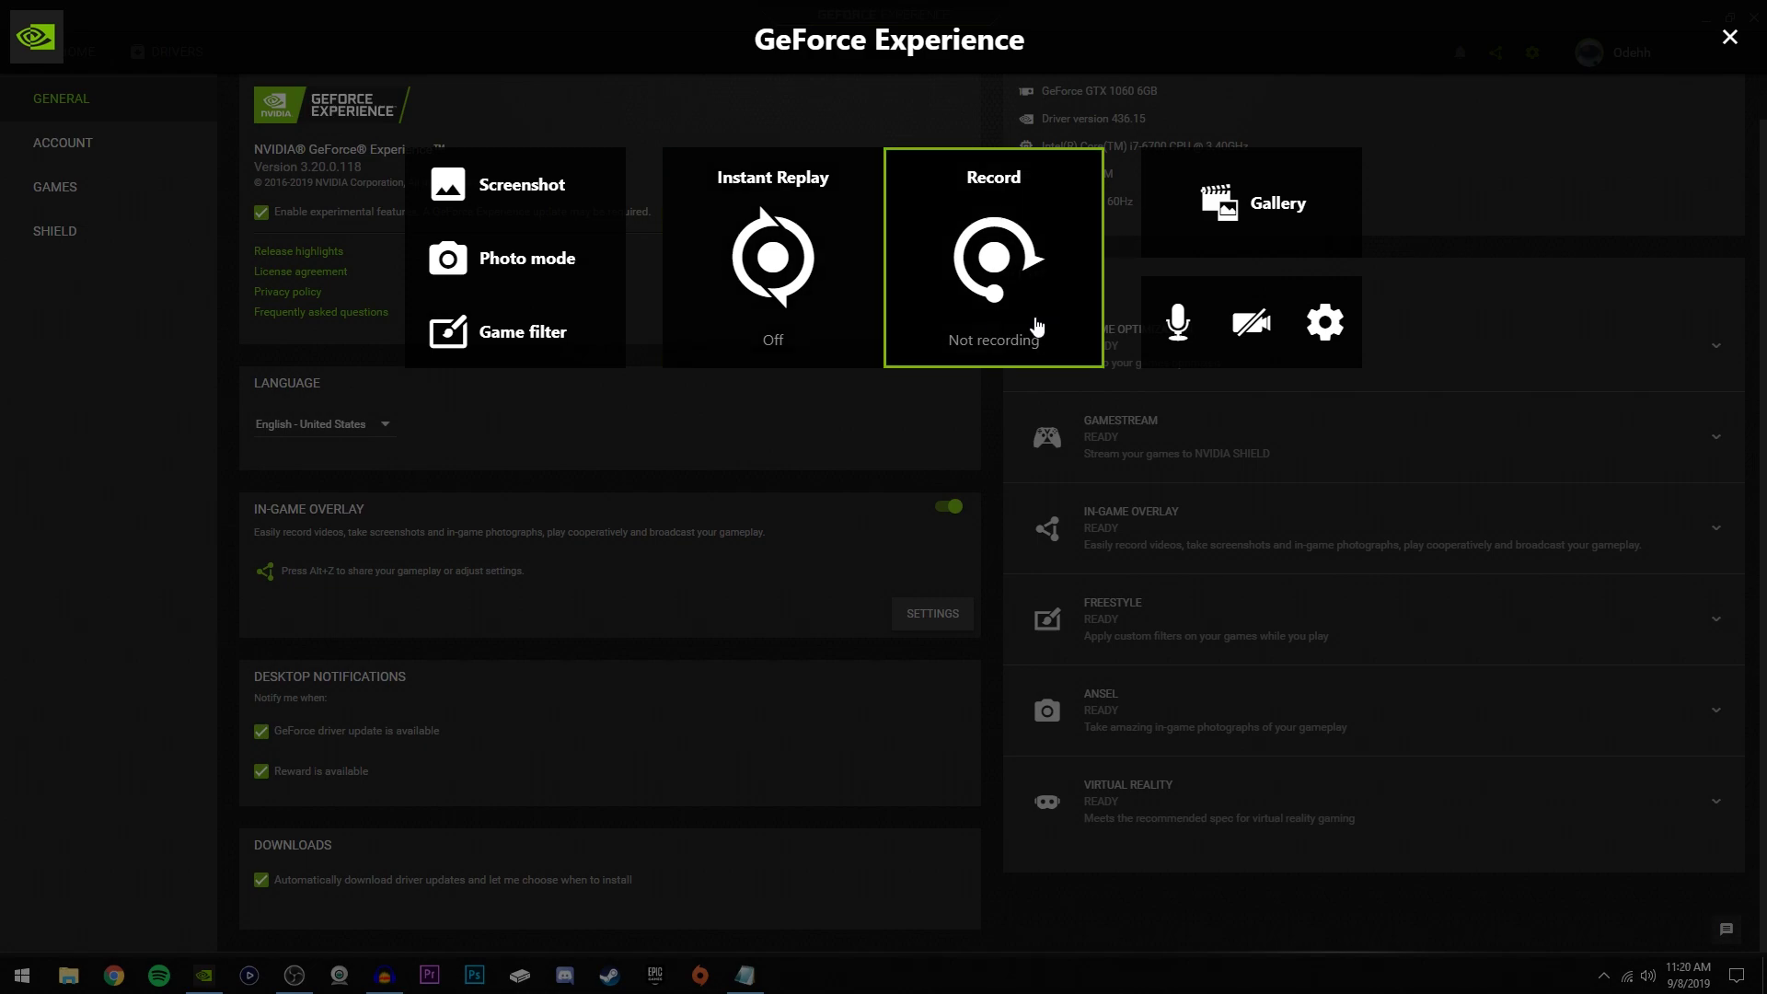
pyautogui.click(1014, 342)
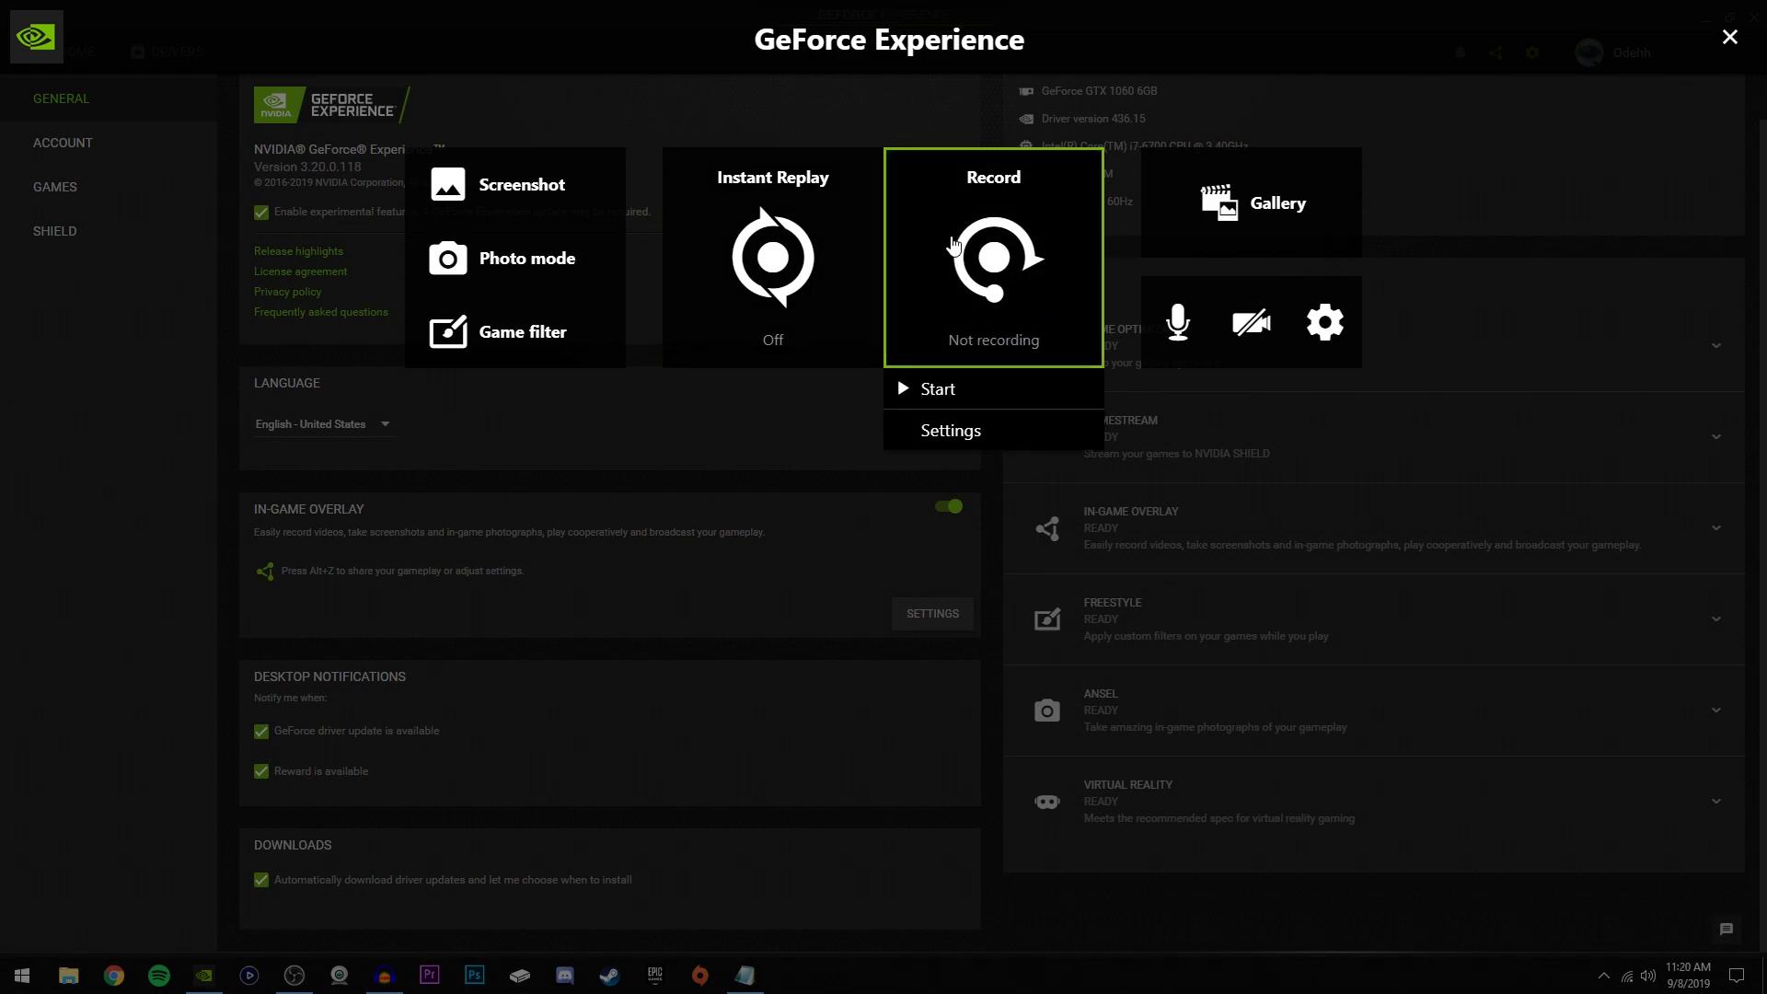
pyautogui.press('Right')
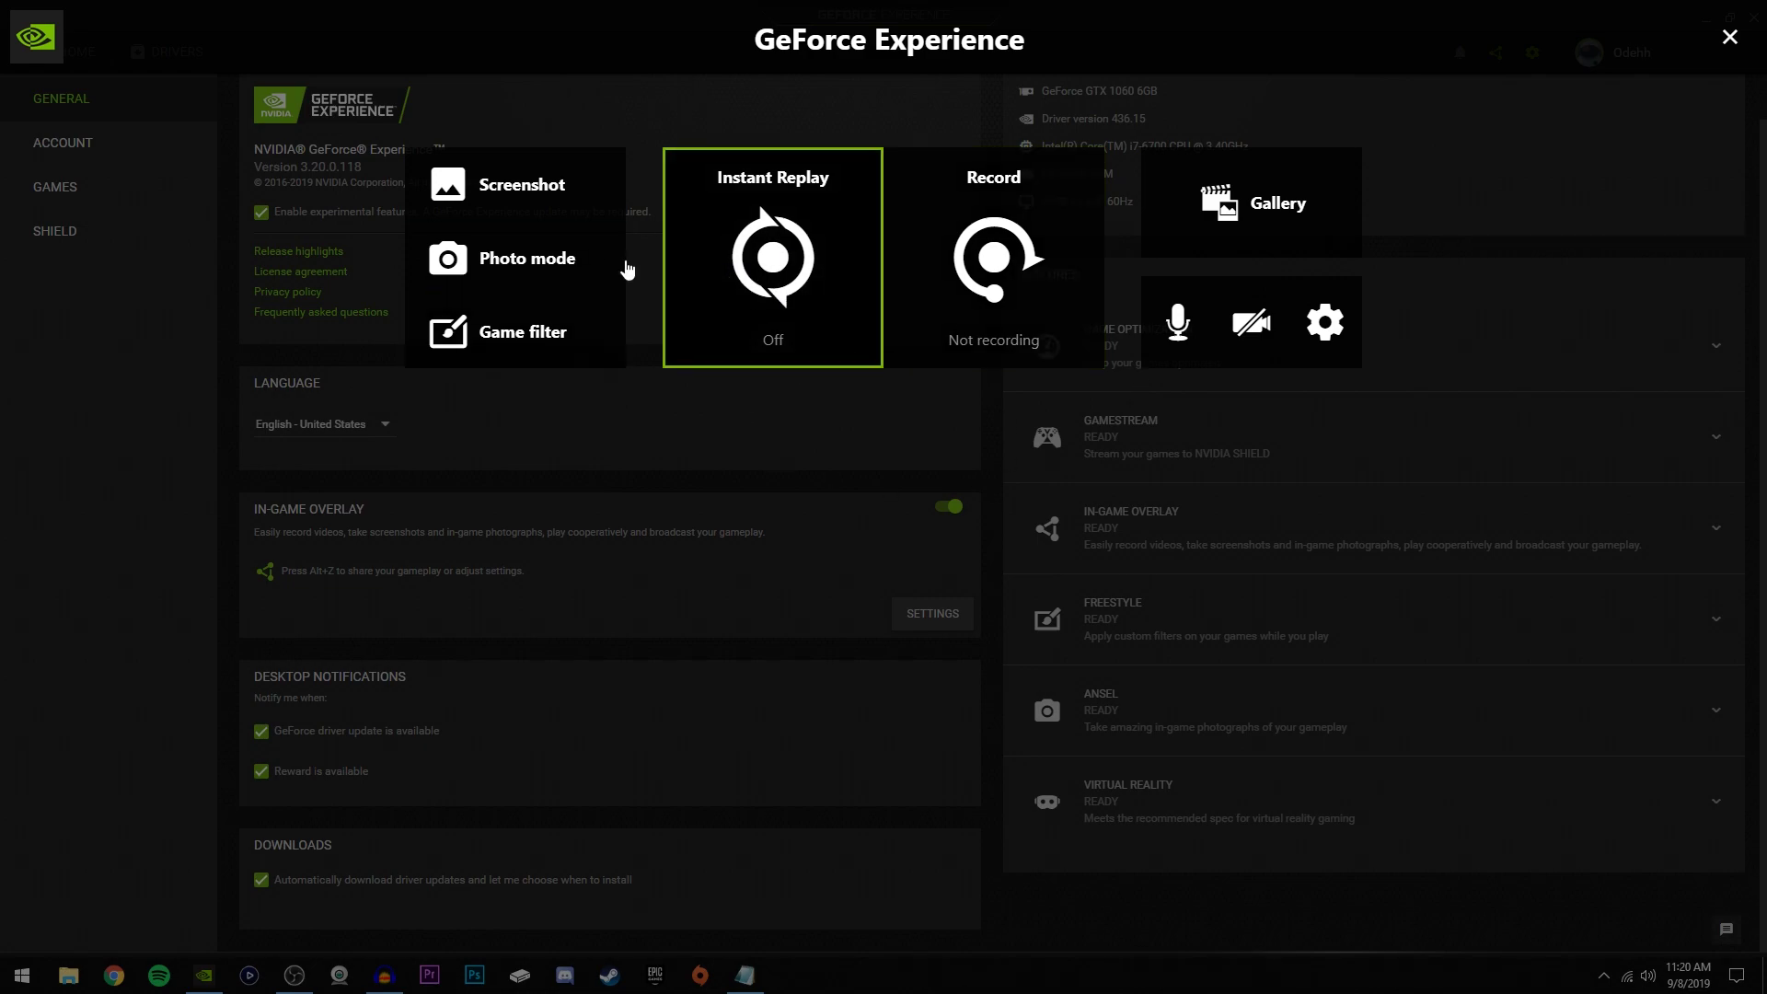
pyautogui.click(989, 341)
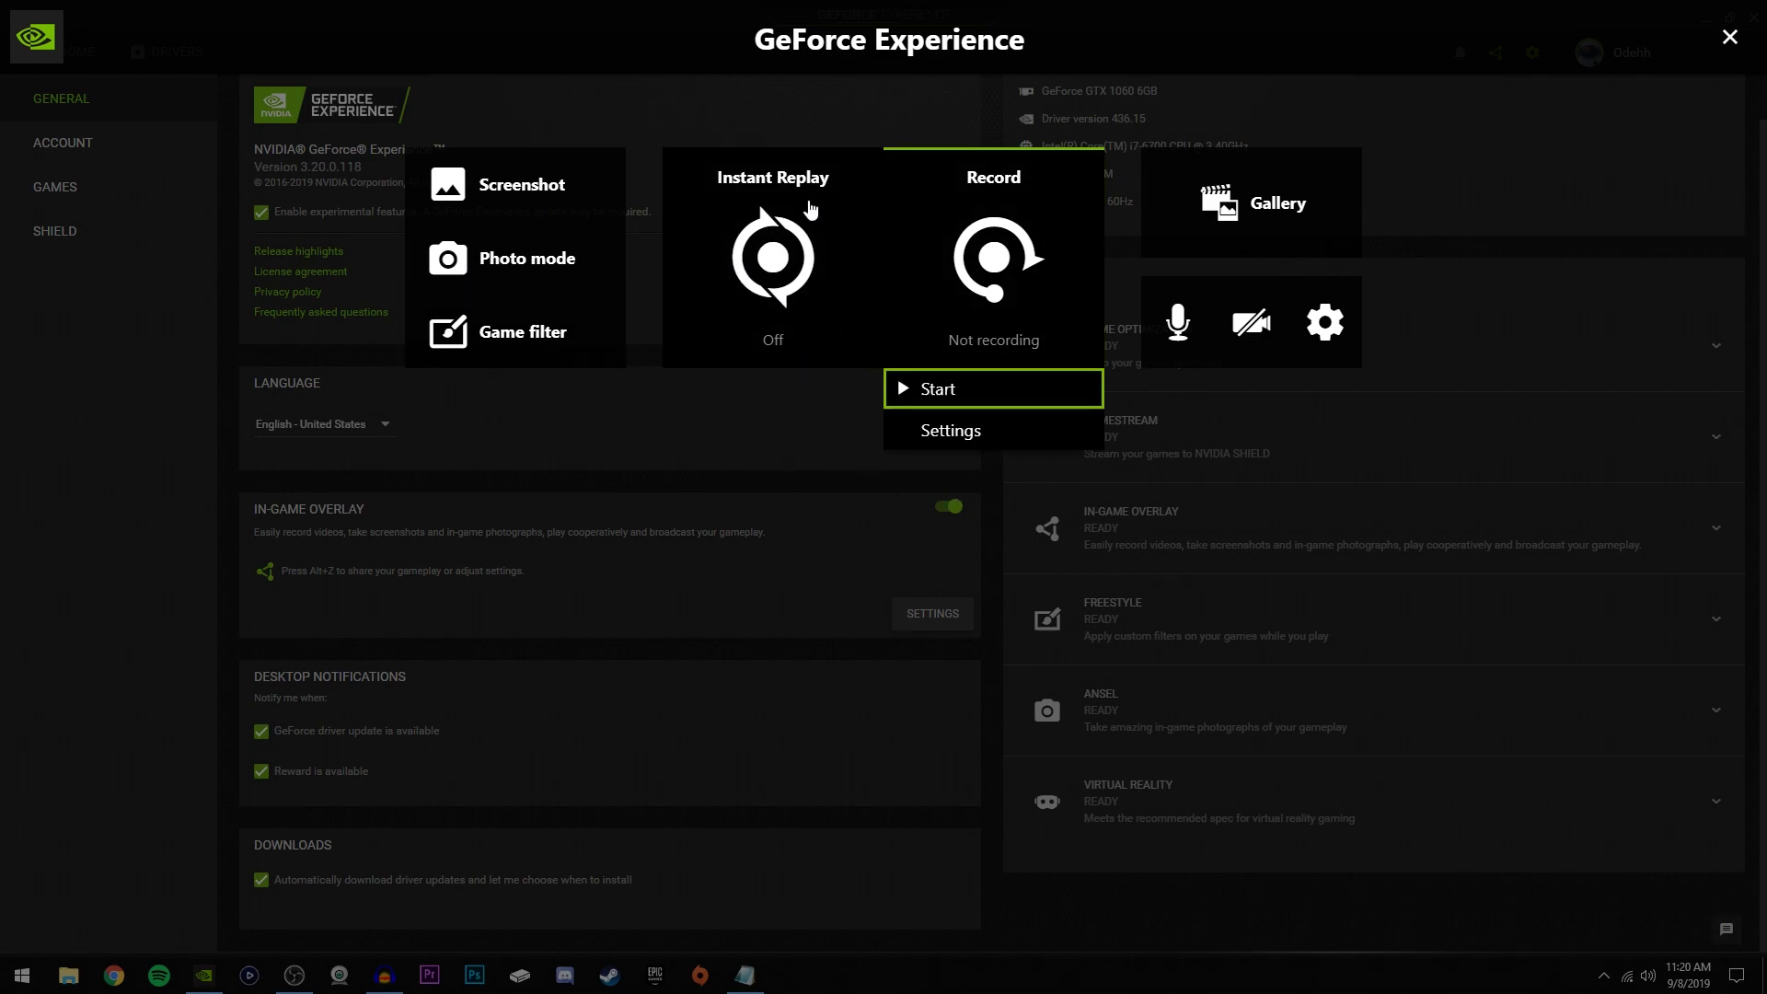
pyautogui.click(777, 355)
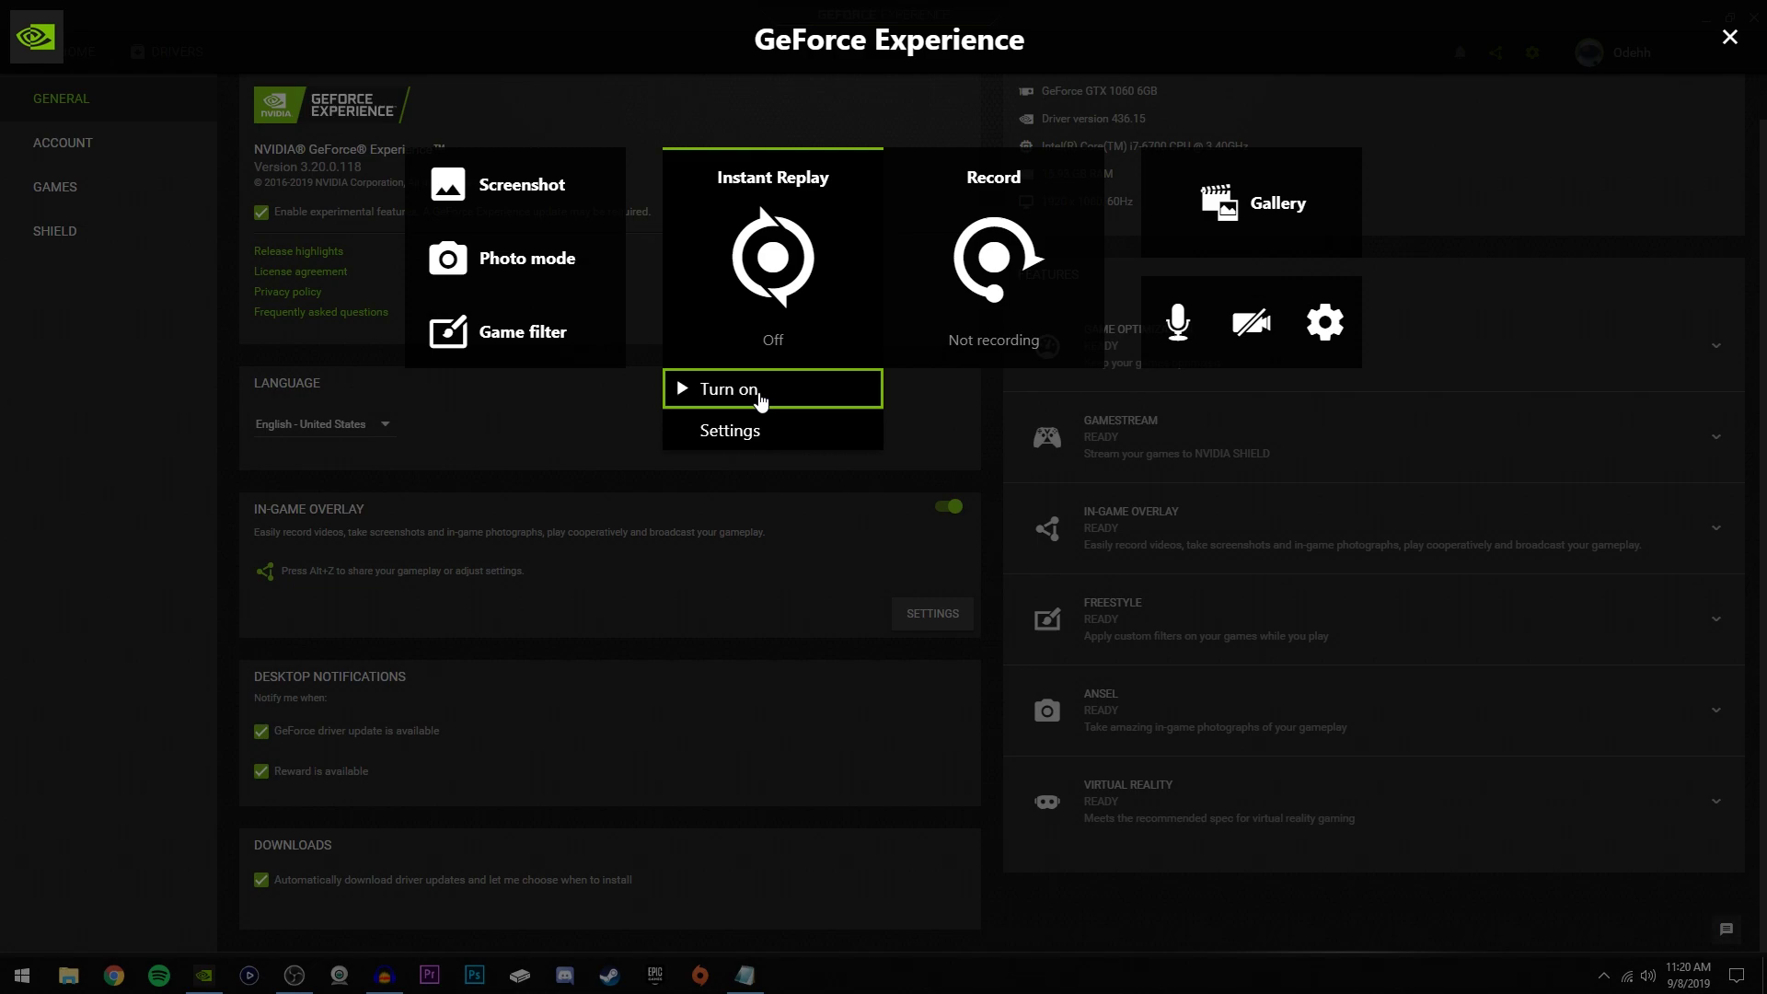
# - Set Instant Replay length to 5 minutes, keeping In-game resolution and 60 FPS
pyautogui.click(736, 439)
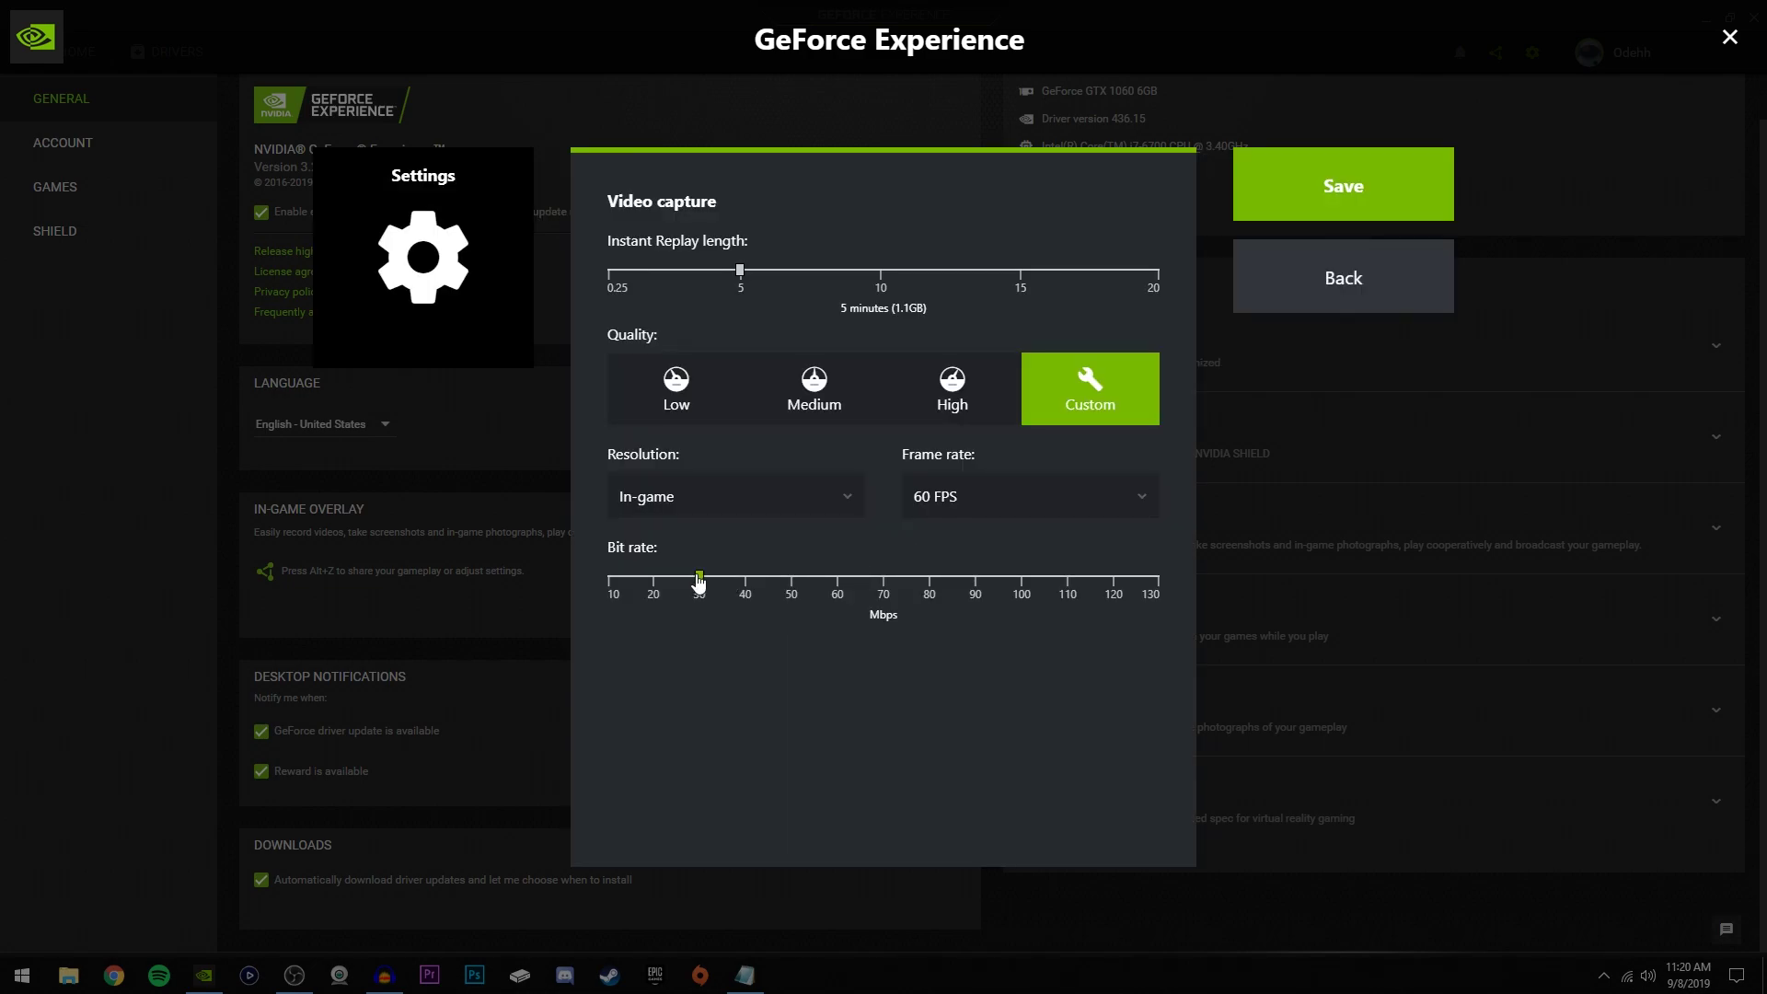
pyautogui.moveTo(740, 271)
pyautogui.mouseDown()
pyautogui.moveTo(605, 272)
pyautogui.moveTo(720, 273)
pyautogui.mouseUp()
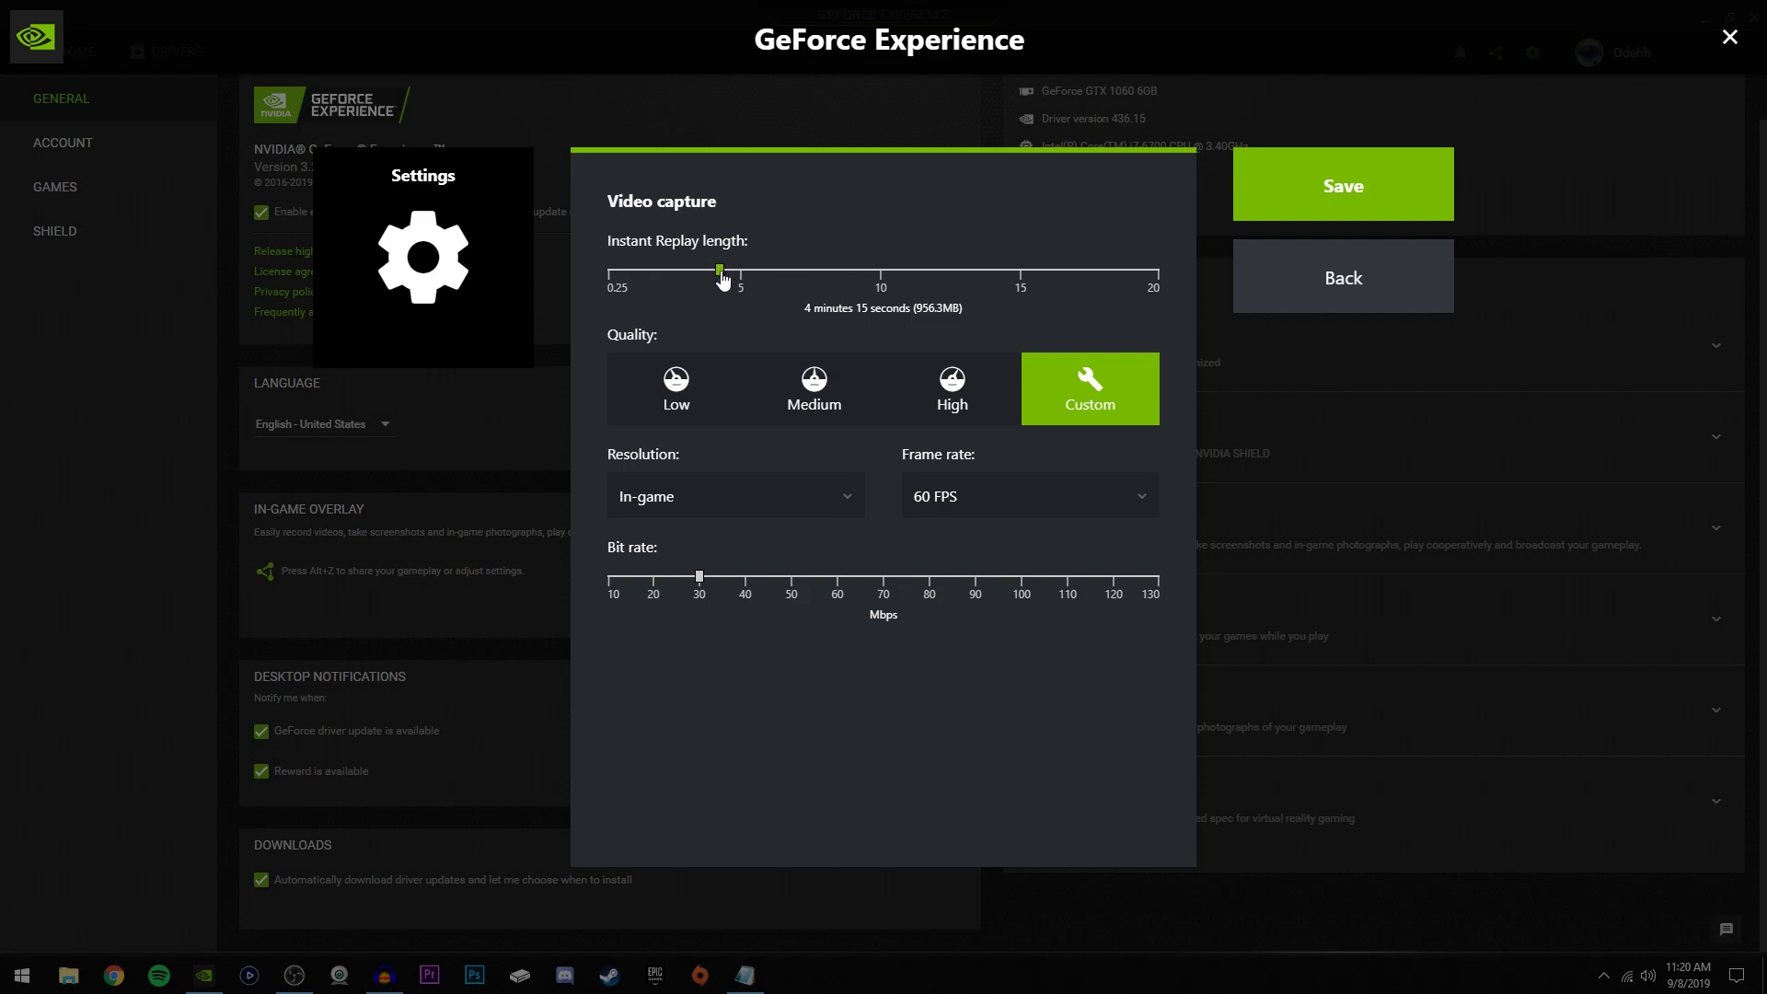
pyautogui.moveTo(722, 279)
pyautogui.mouseDown()
pyautogui.moveTo(685, 281)
pyautogui.moveTo(740, 274)
pyautogui.mouseUp()
pyautogui.click(773, 506)
pyautogui.click(644, 501)
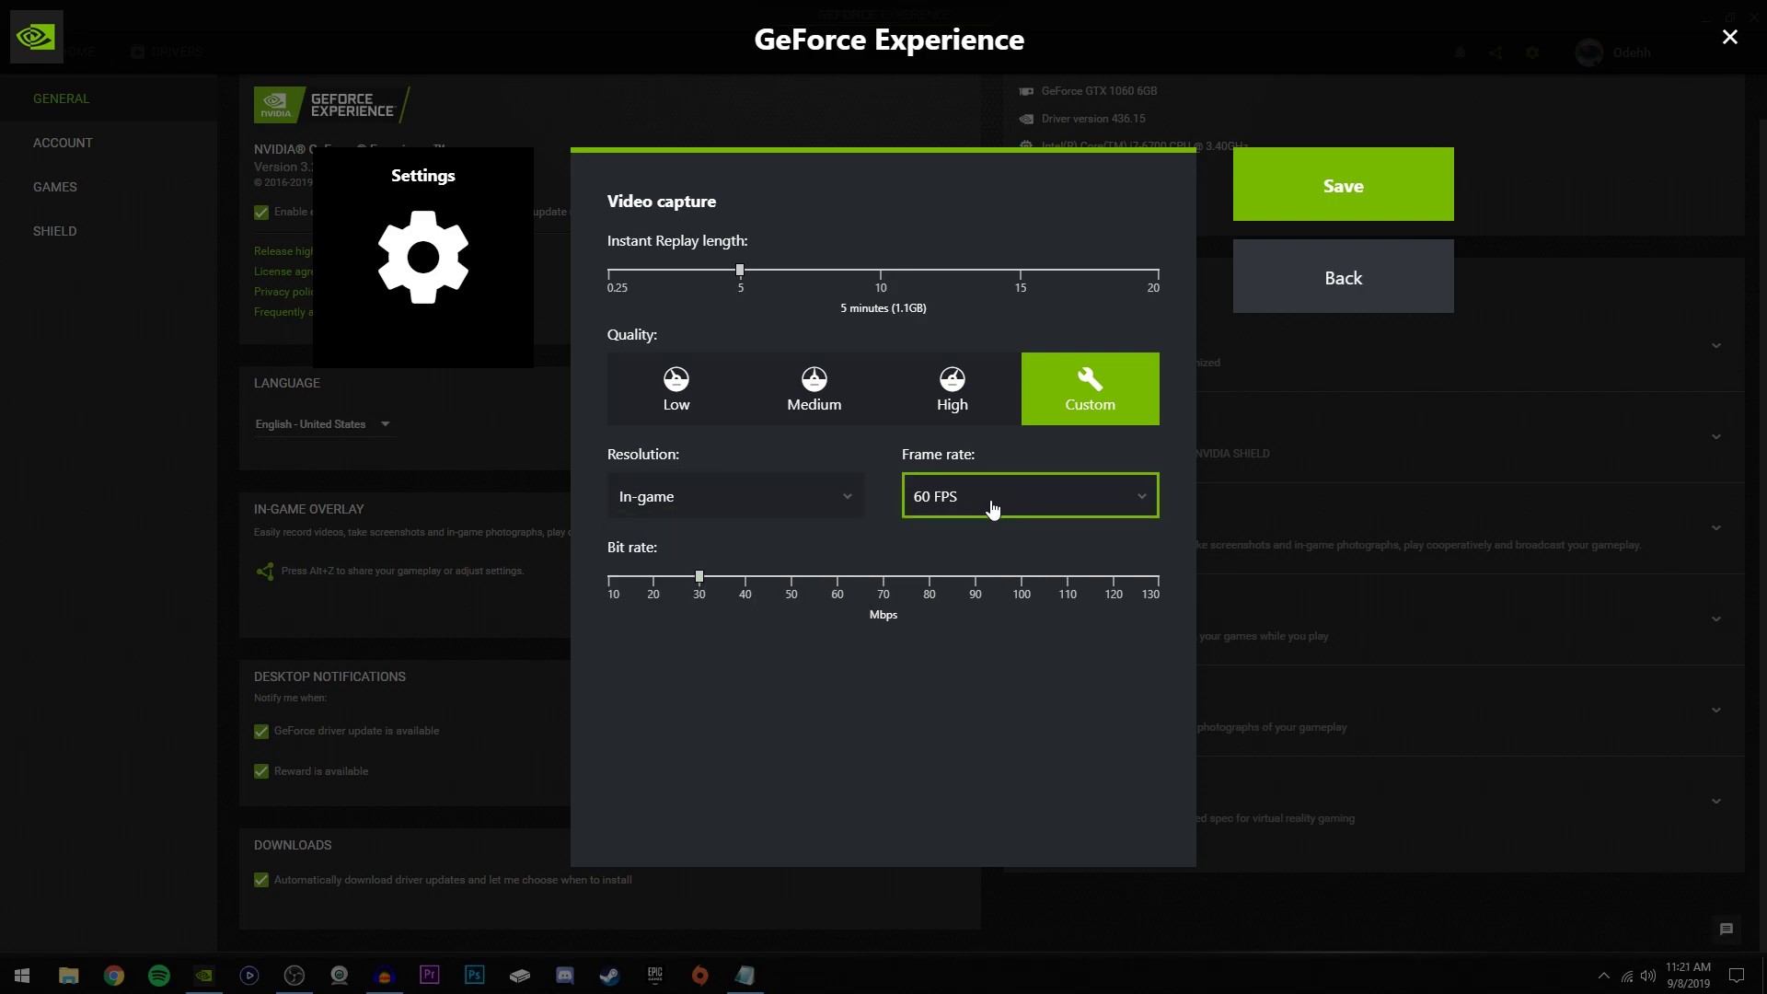
pyautogui.click(992, 509)
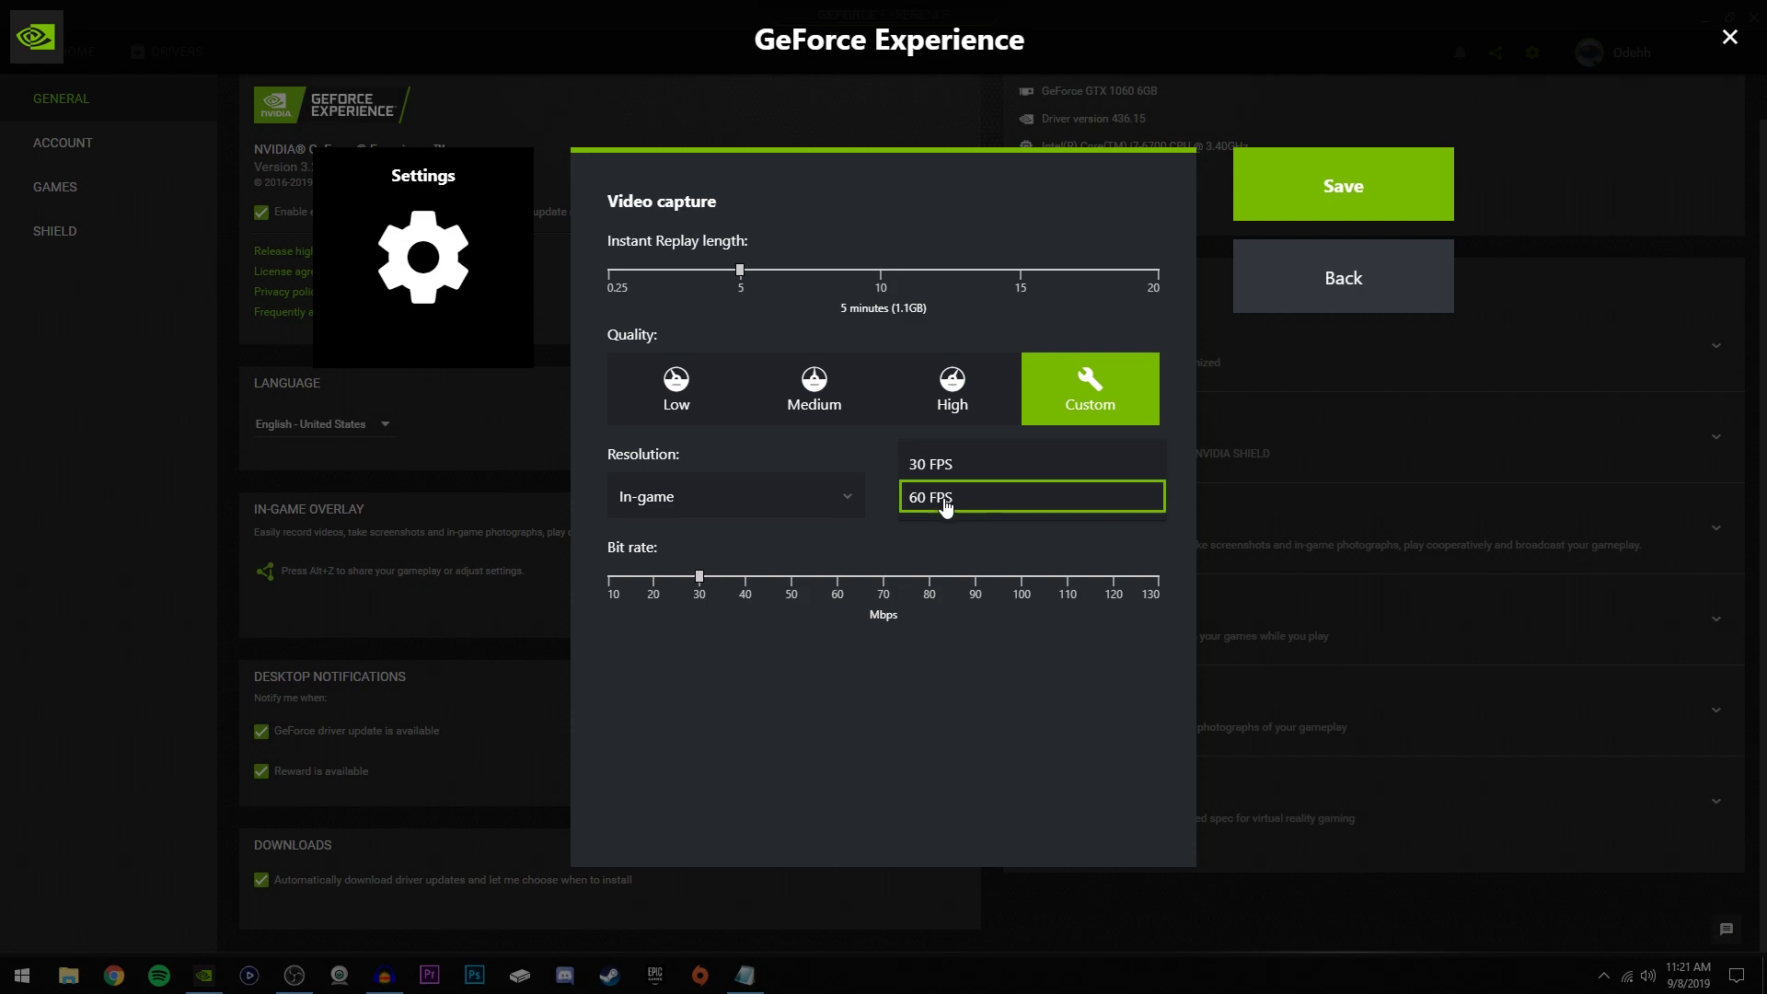
pyautogui.click(951, 502)
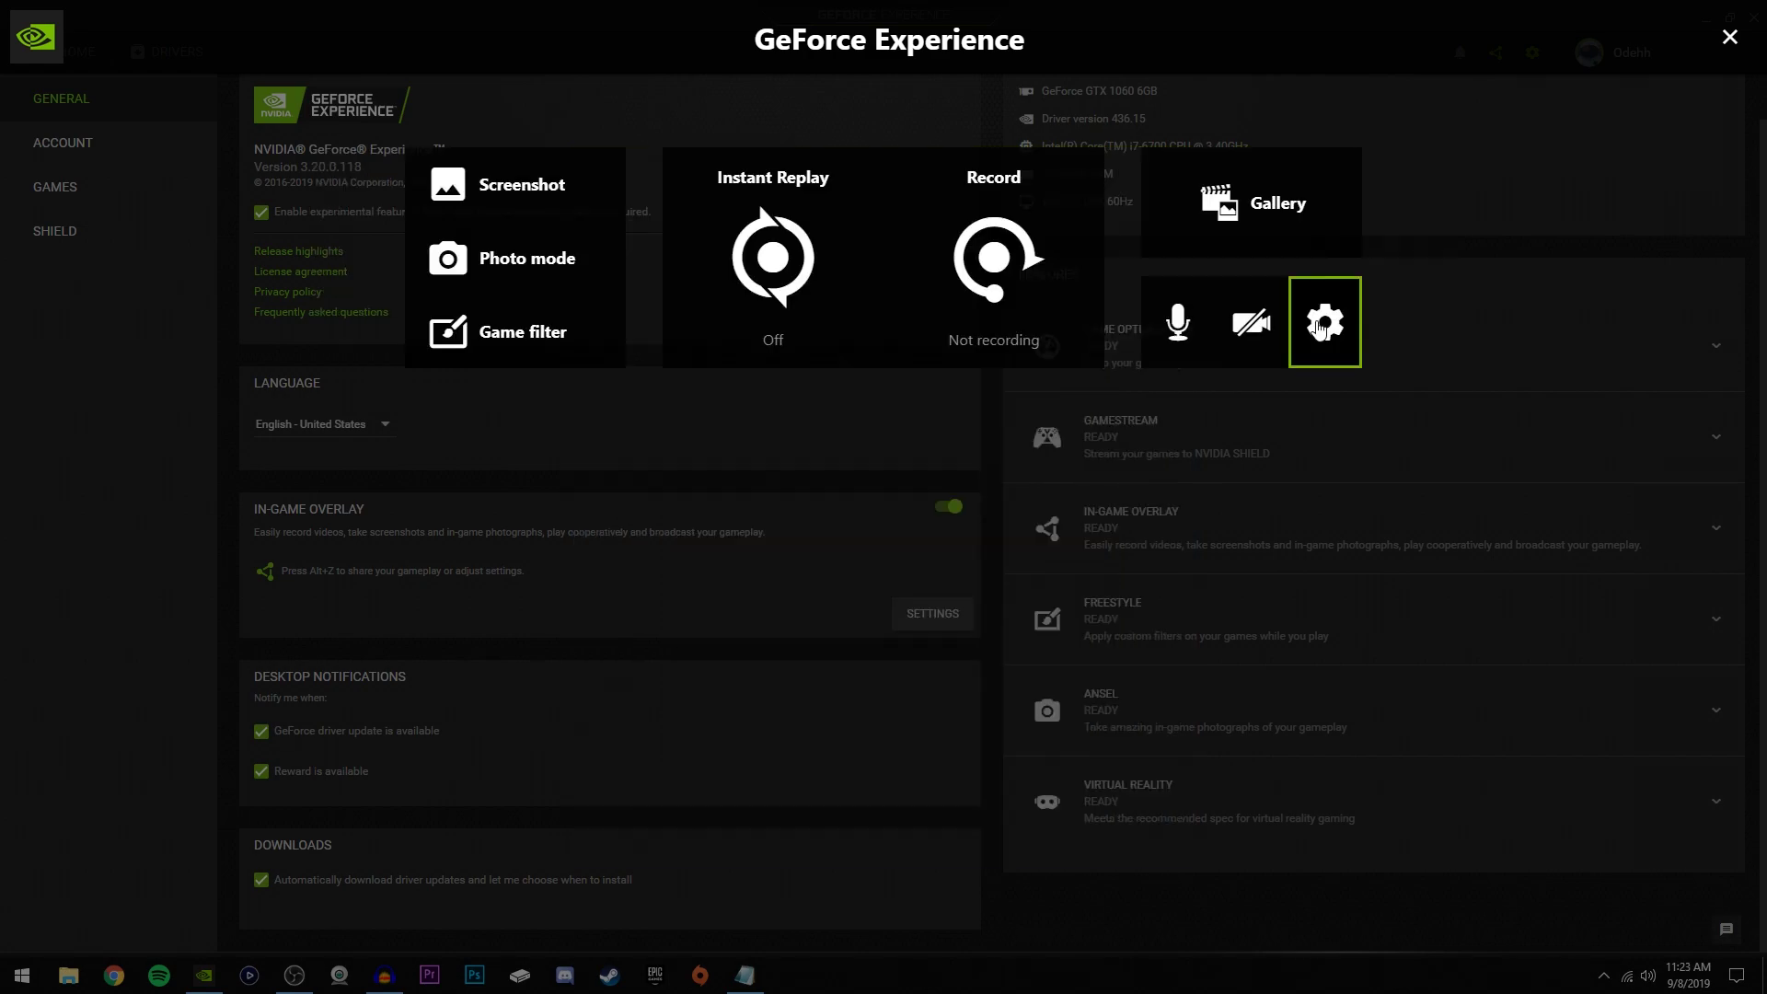
pyautogui.click(1316, 320)
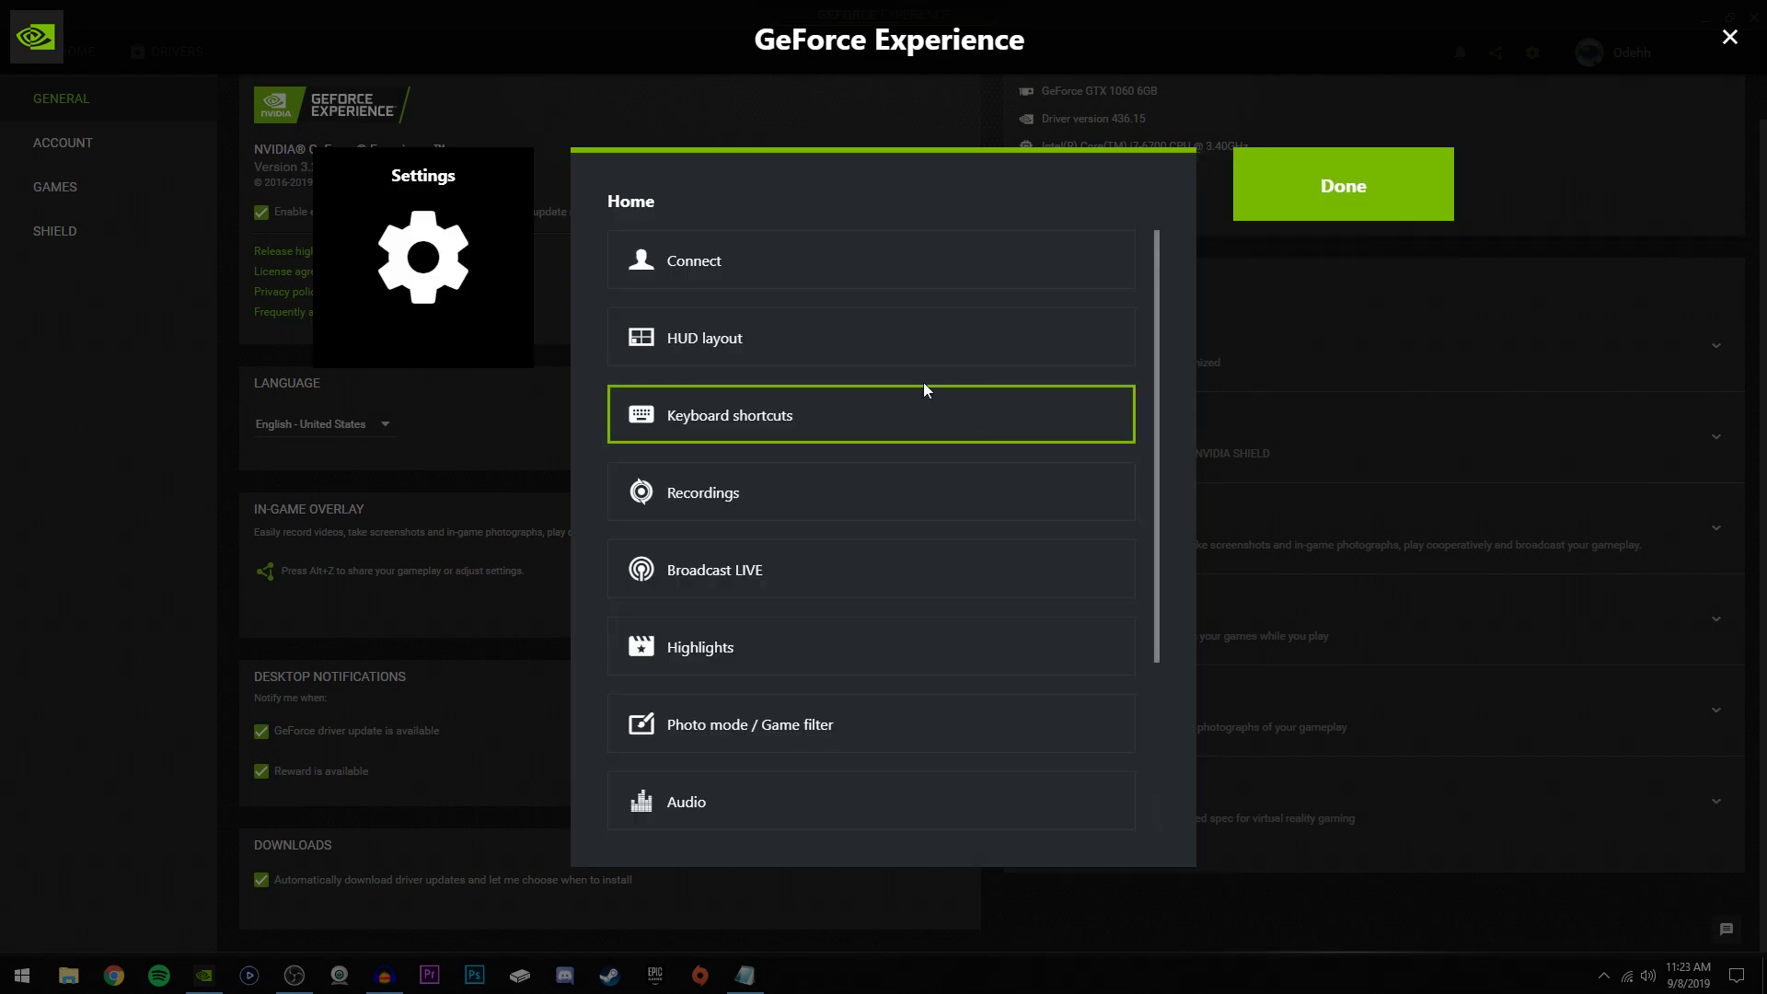
# - In HUD layout, move the Status indicator to the bottom-right cell of the Position grid
pyautogui.scroll(-3, 769, 350)
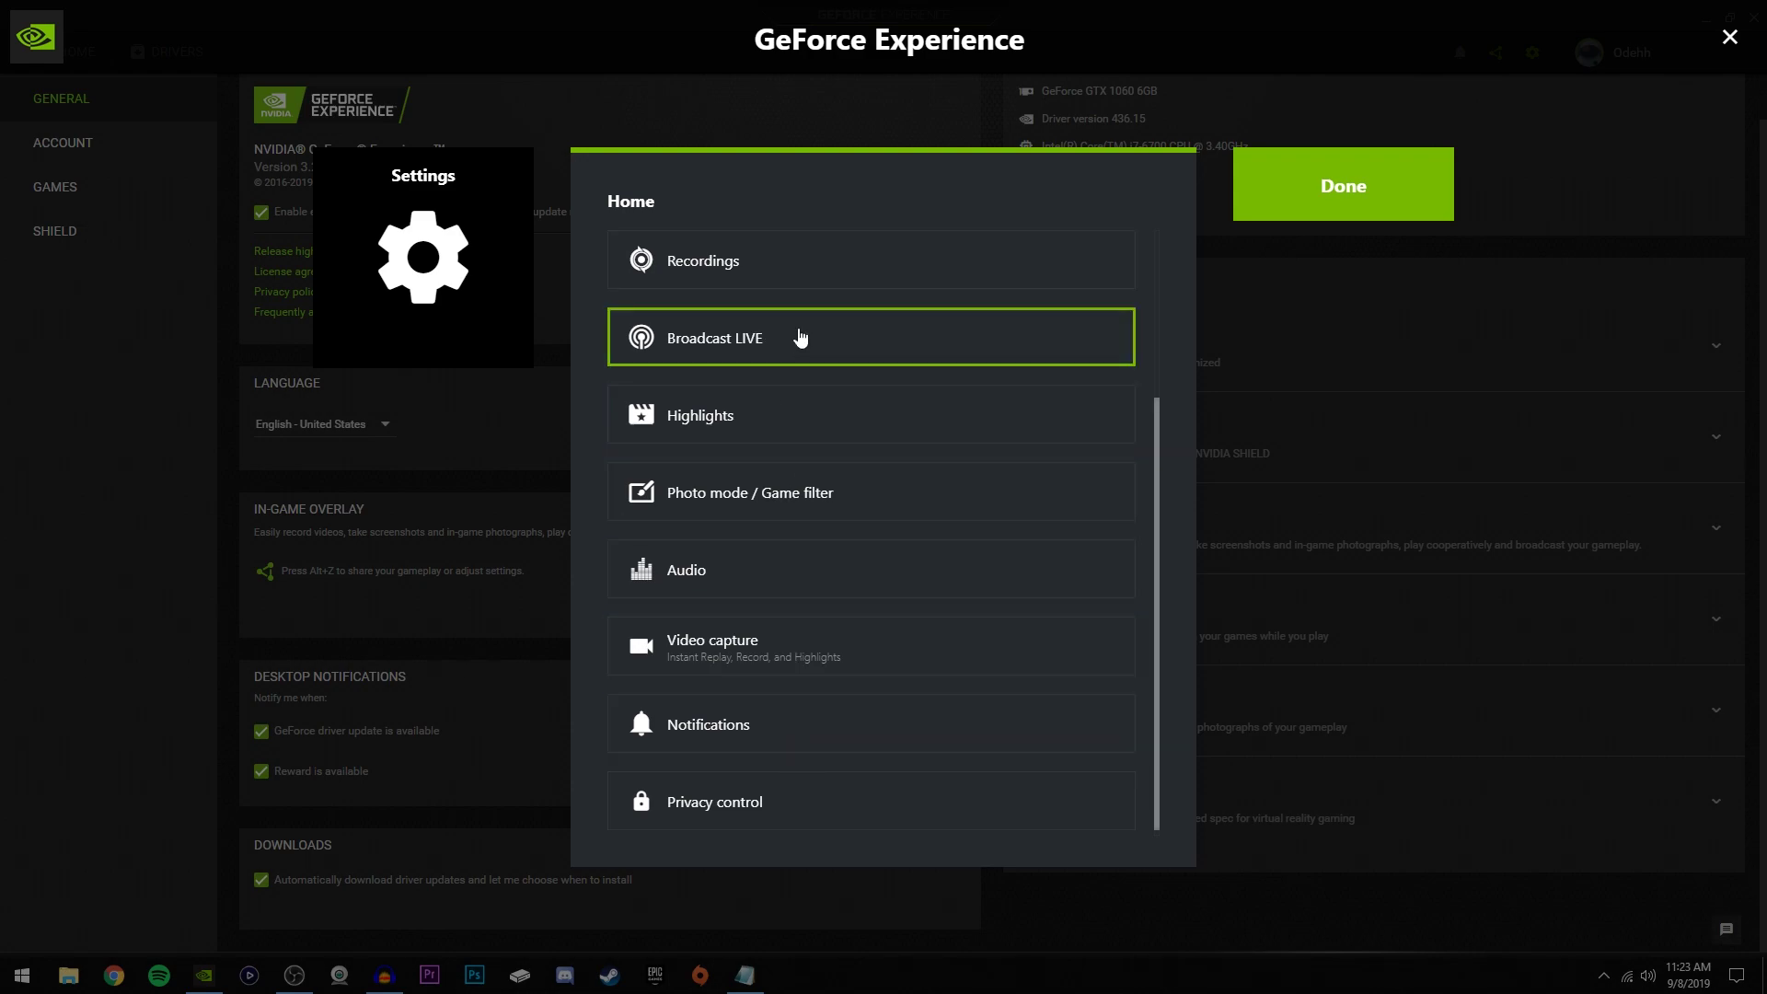
pyautogui.scroll(3, 773, 552)
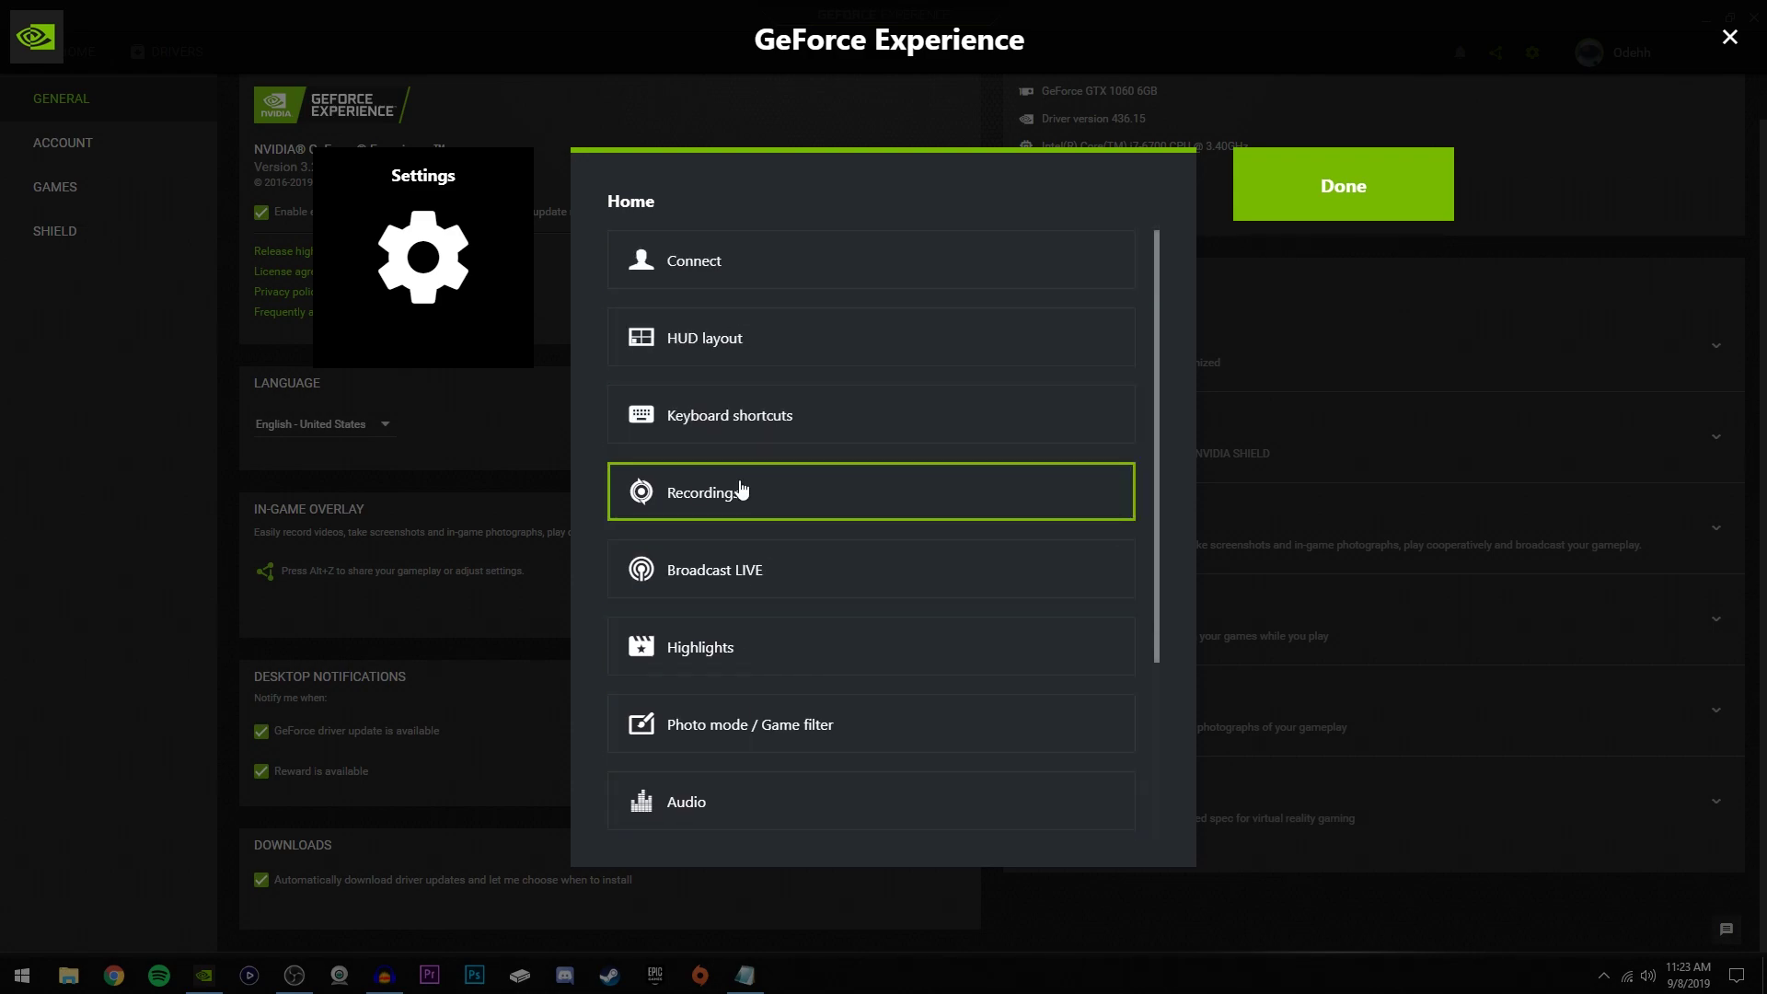
pyautogui.click(736, 337)
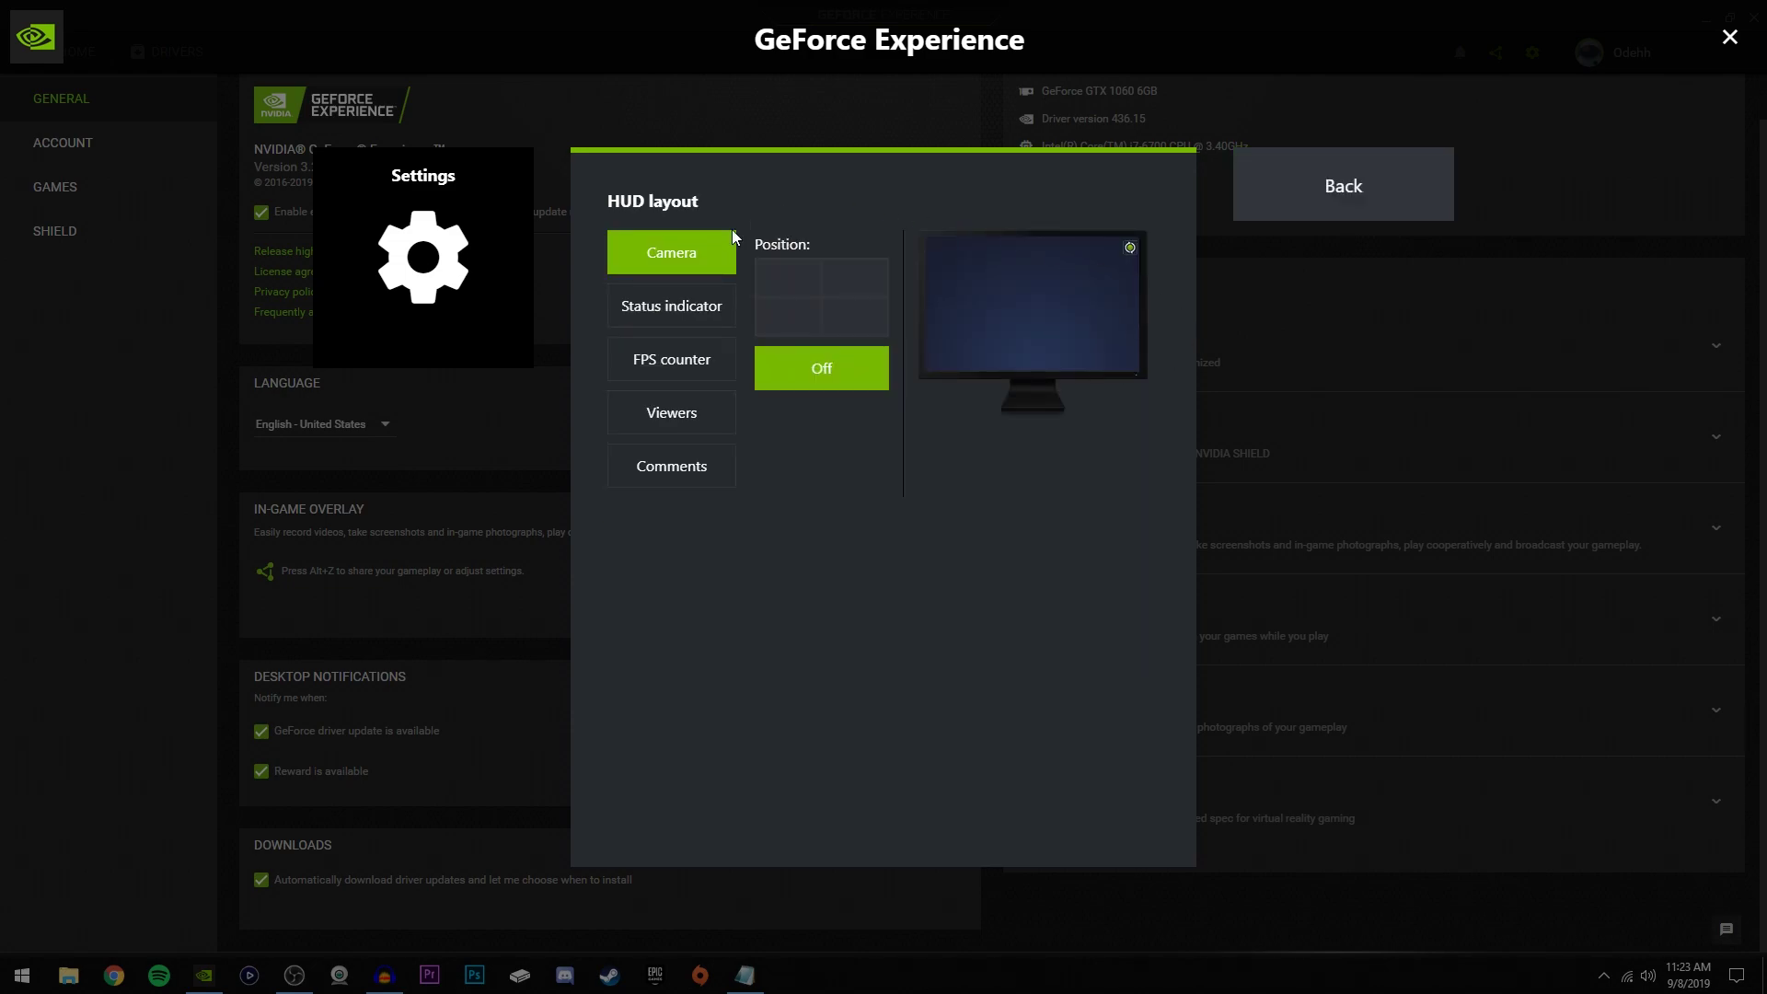
pyautogui.click(677, 316)
pyautogui.click(679, 361)
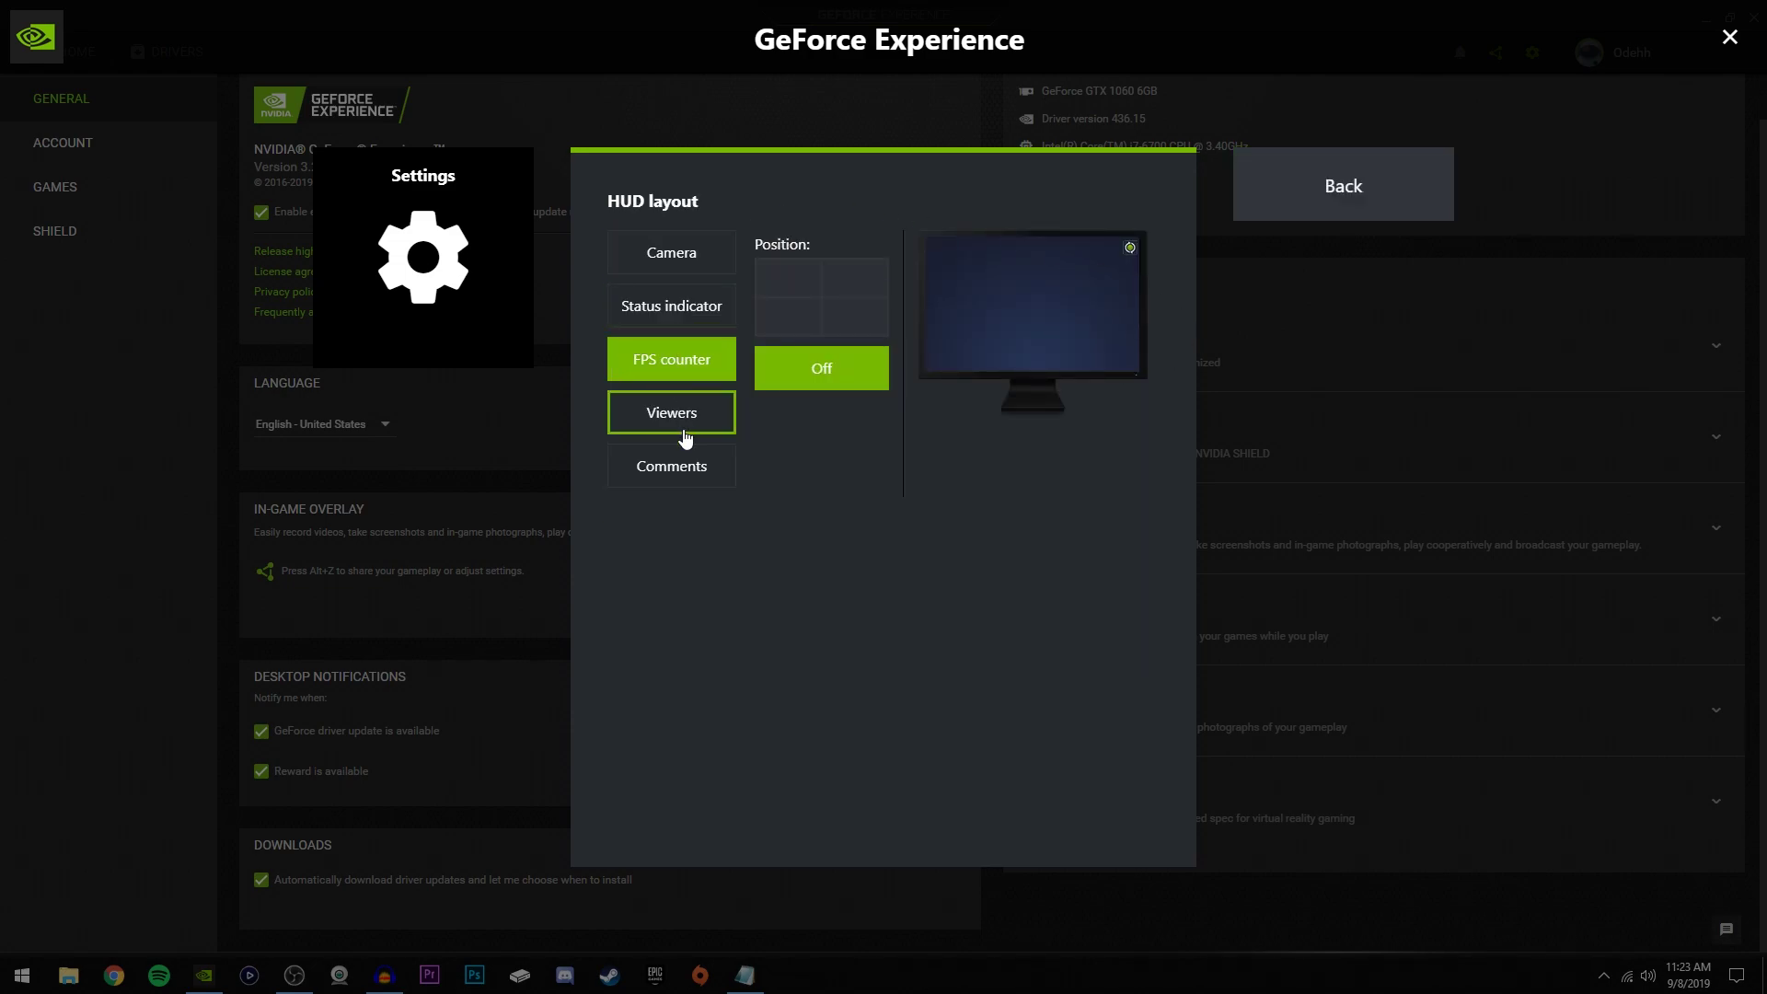
pyautogui.click(675, 305)
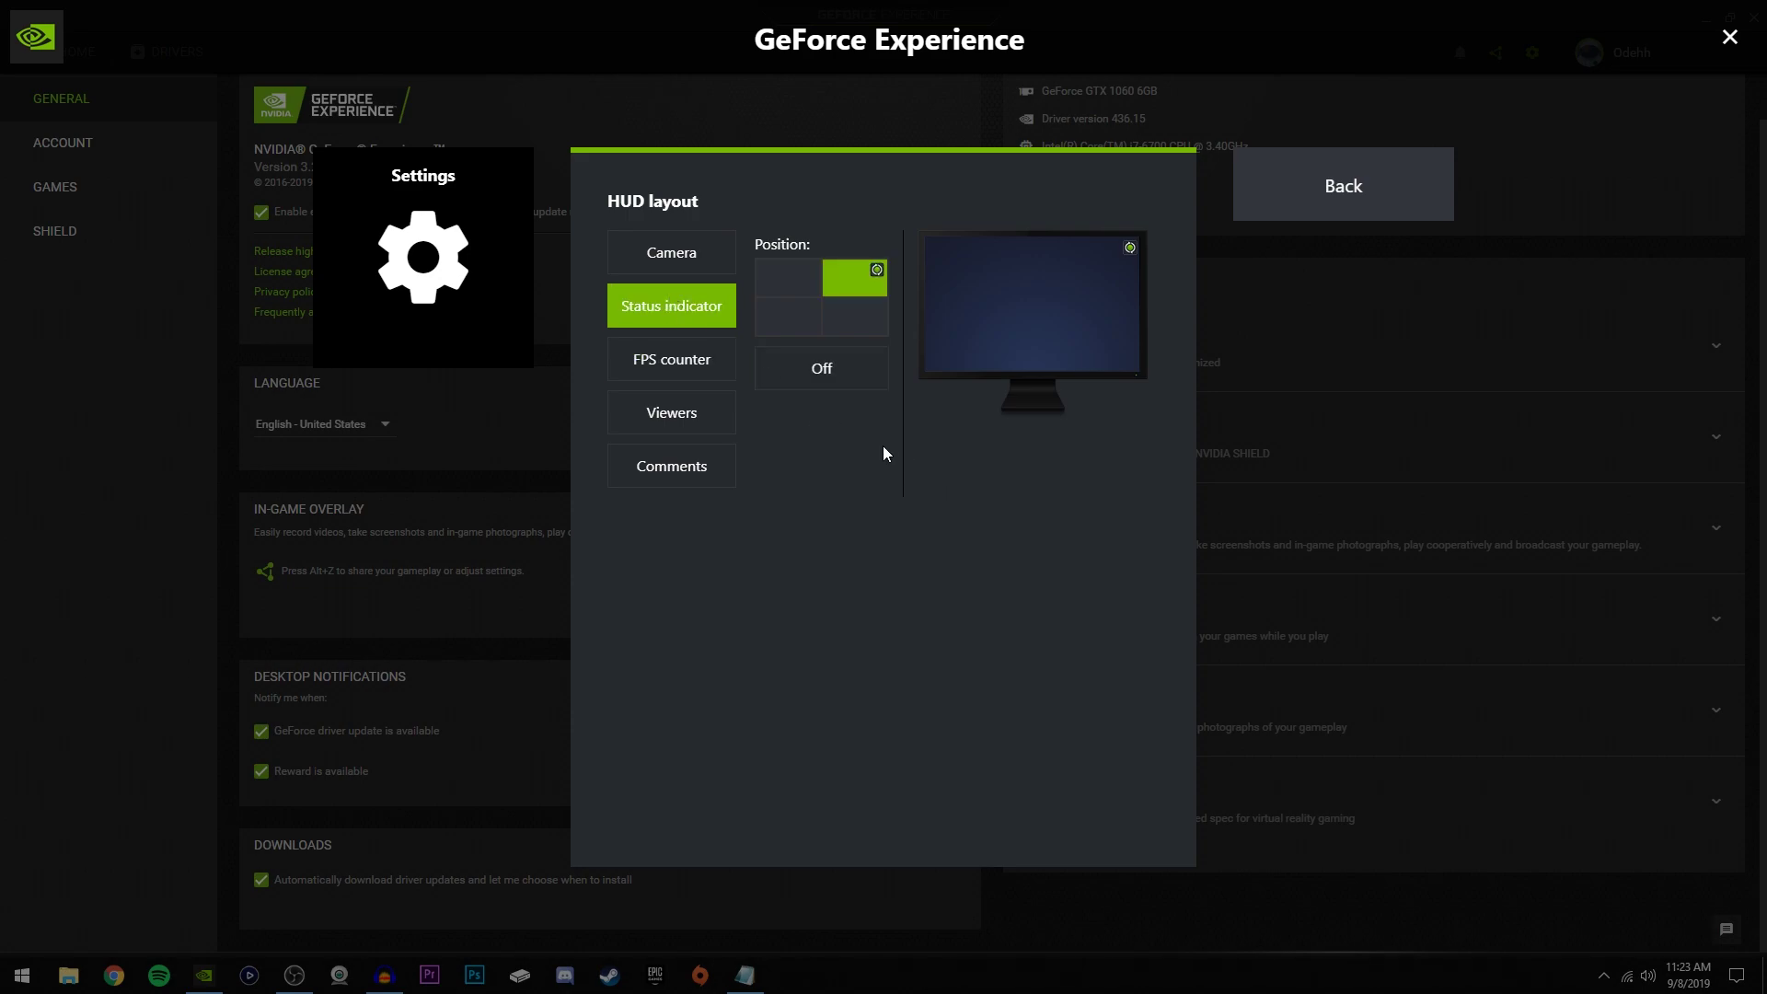
pyautogui.click(848, 324)
pyautogui.click(801, 324)
pyautogui.click(808, 281)
pyautogui.click(860, 267)
pyautogui.click(879, 313)
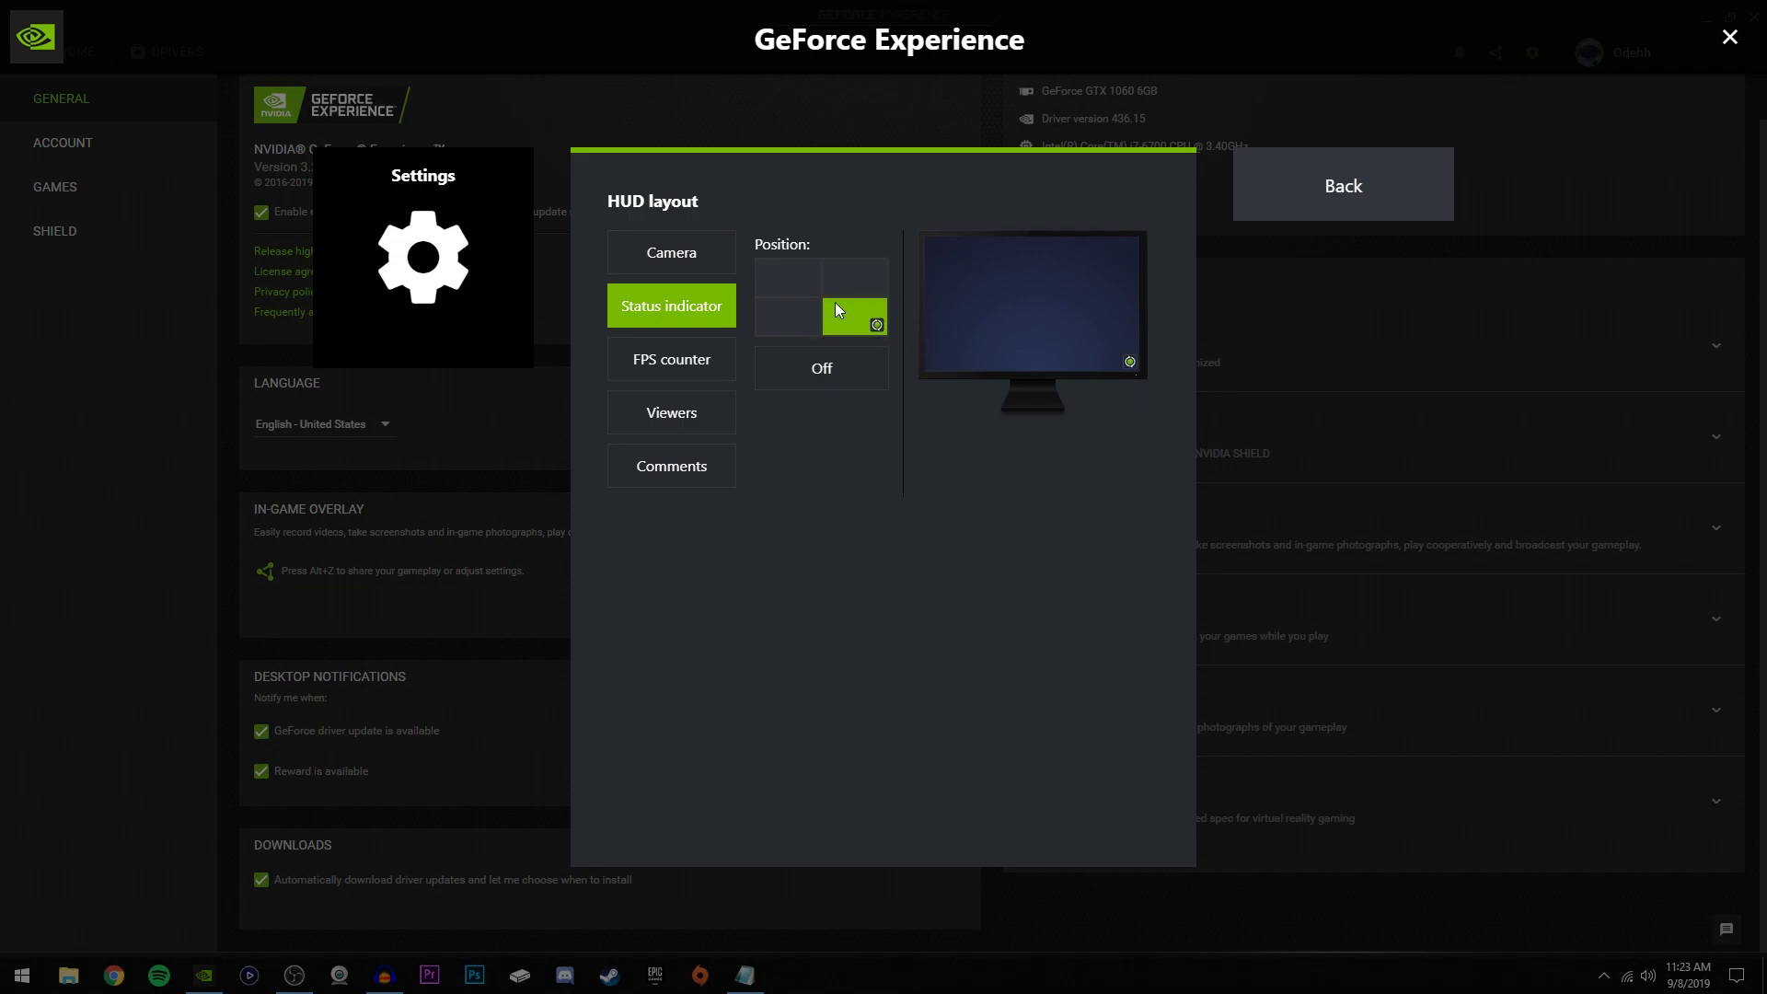
pyautogui.press('Escape')
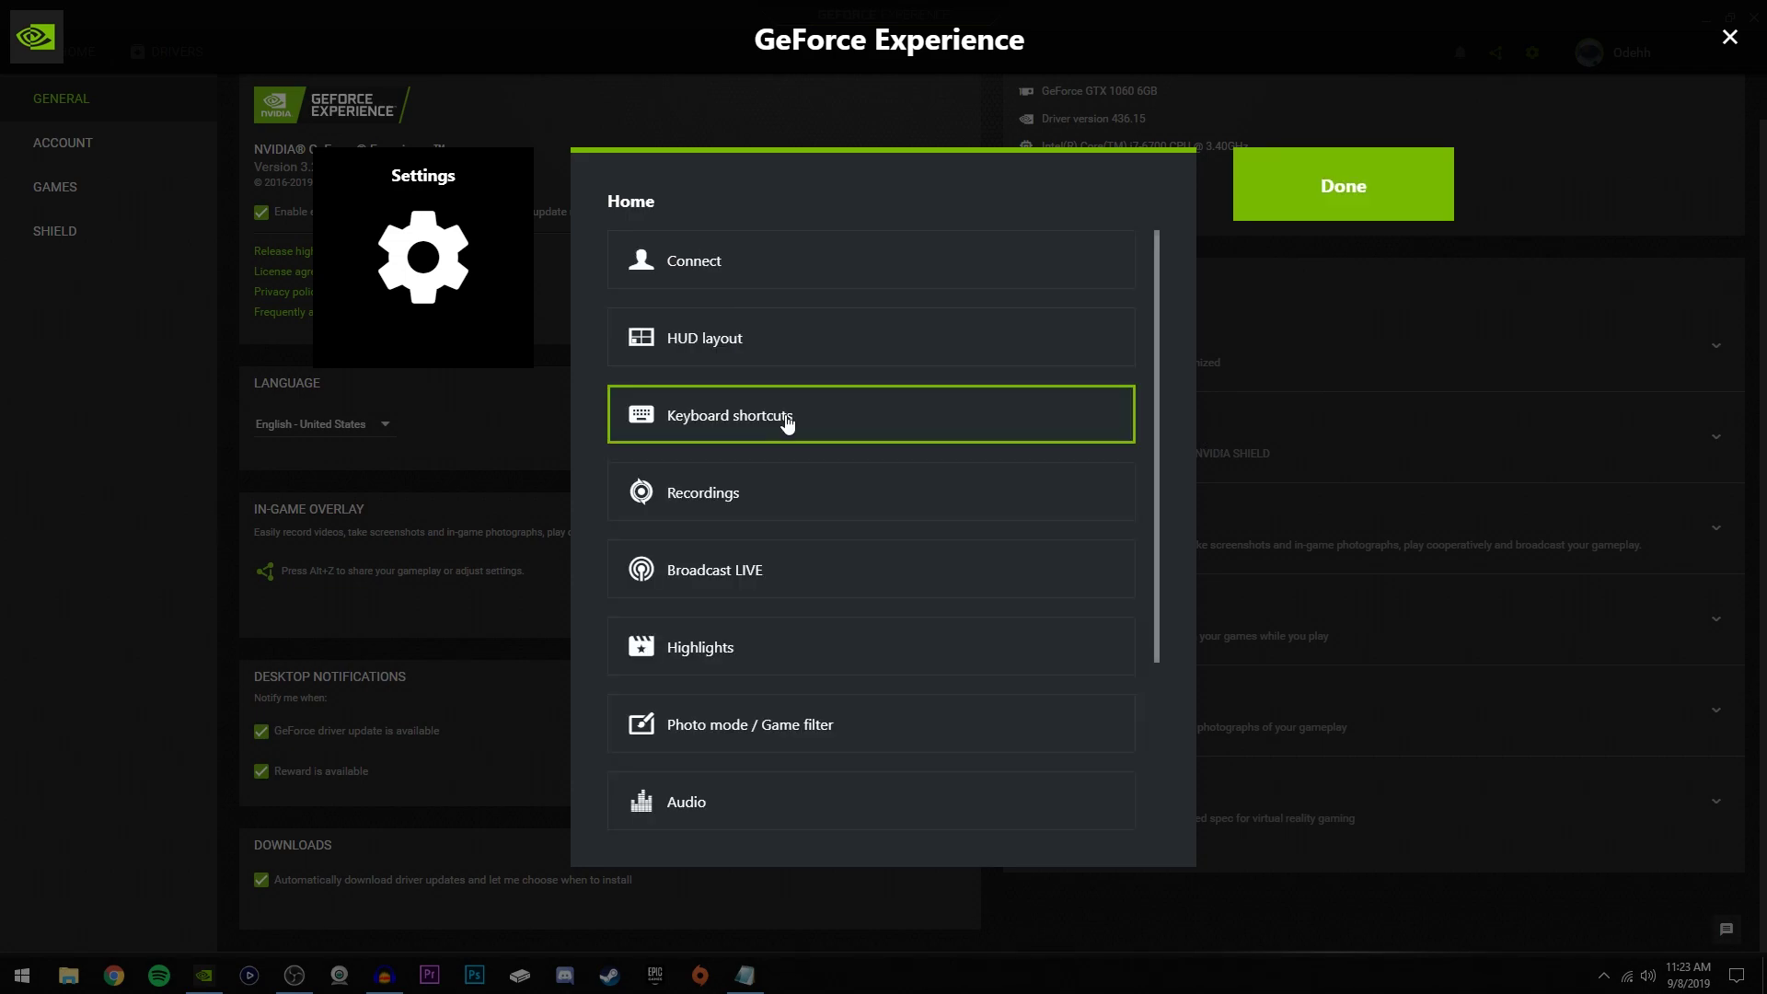
# - Review the Keyboard shortcuts list: Alt+Z for the overlay, None for every other action
pyautogui.click(789, 417)
pyautogui.scroll(-5, 700, 553)
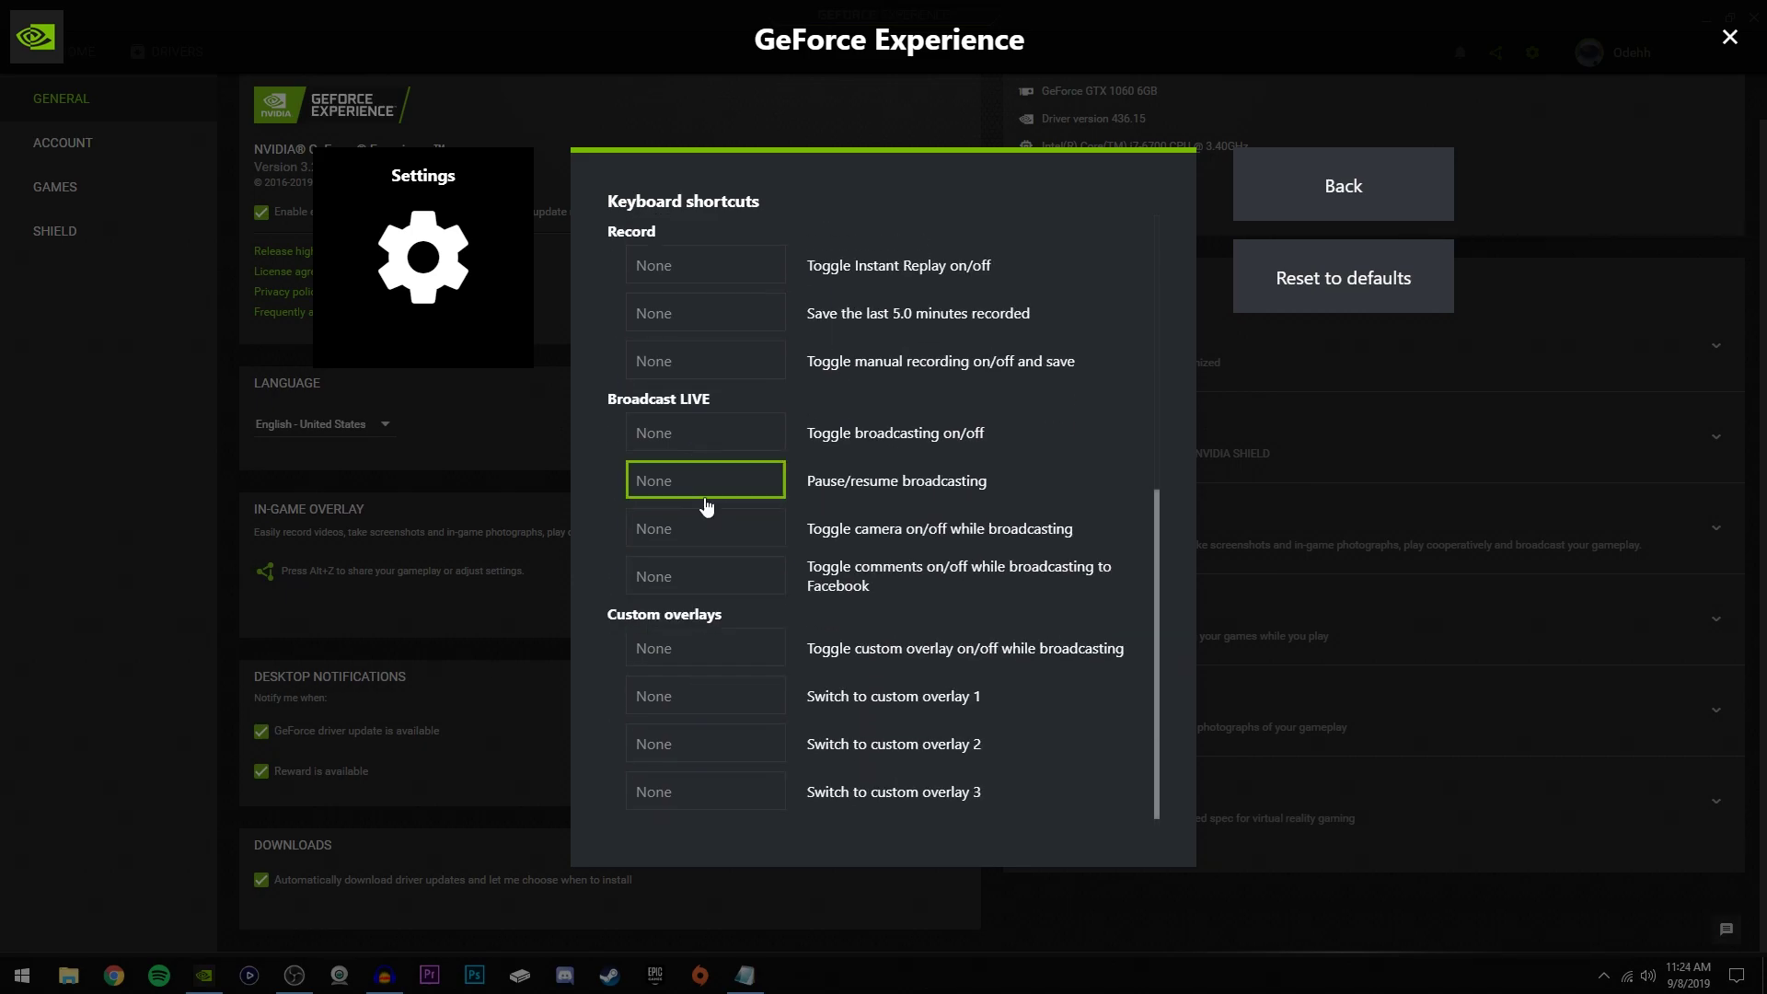
pyautogui.scroll(4, 681, 598)
pyautogui.scroll(-5, 699, 626)
pyautogui.scroll(5, 709, 629)
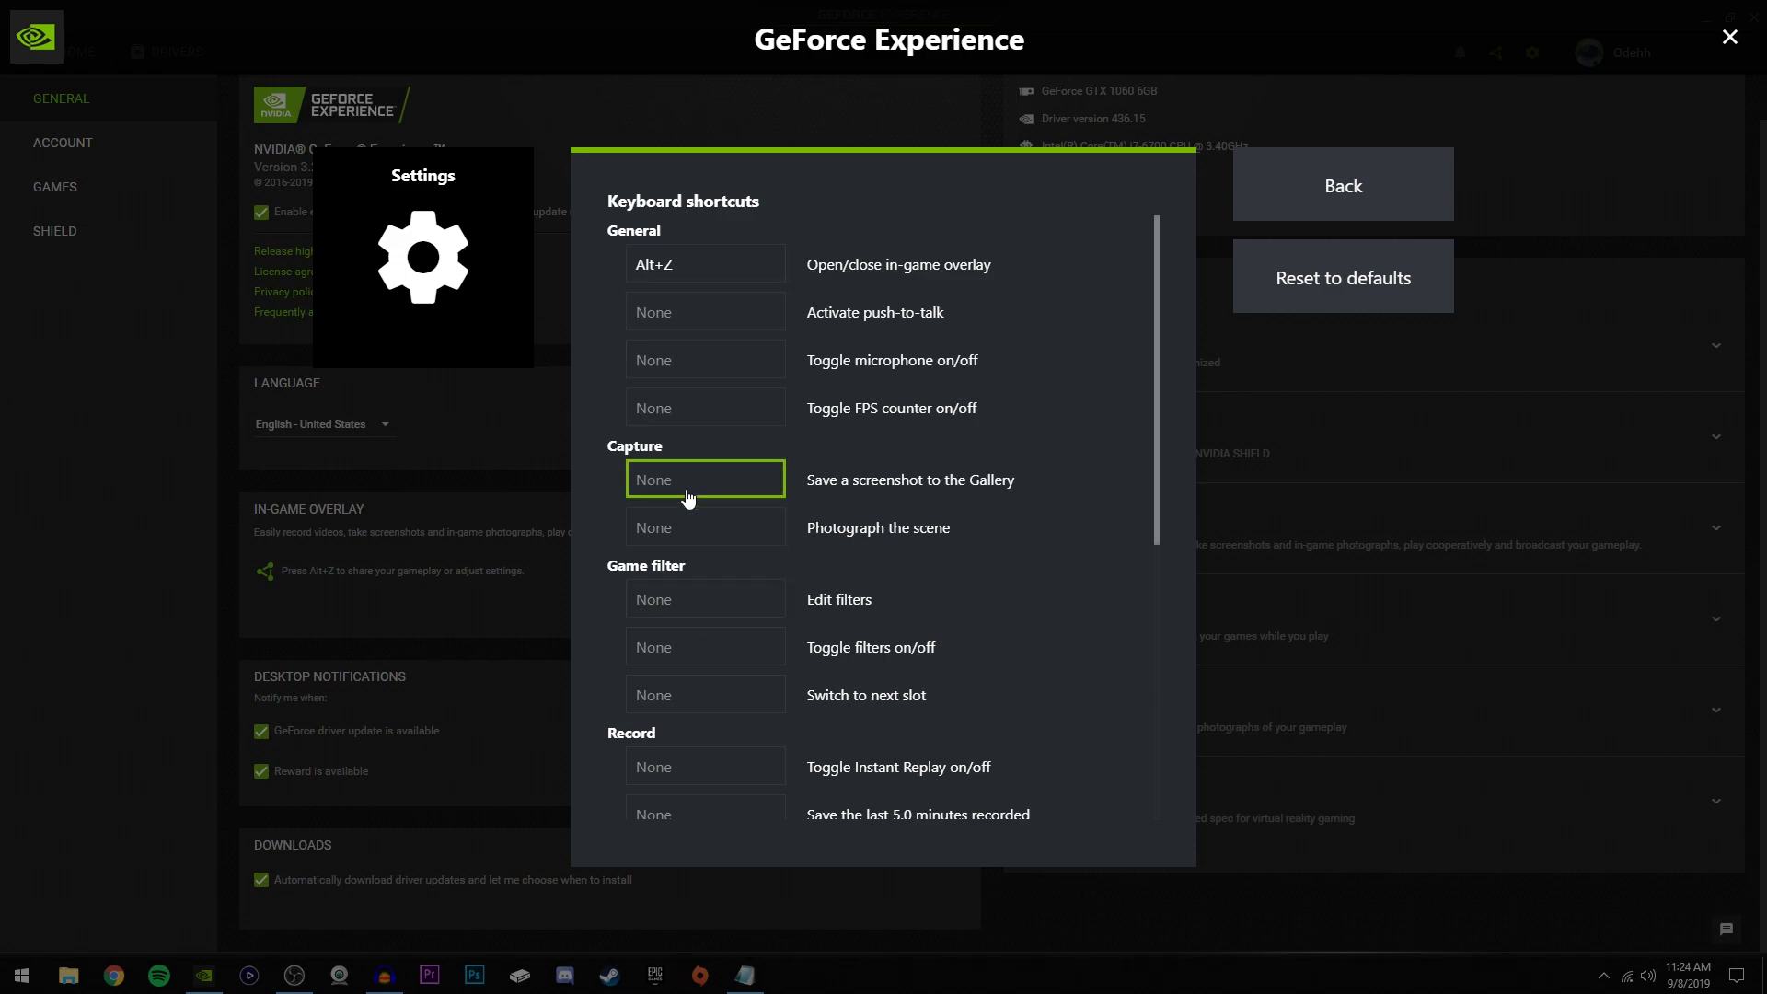
pyautogui.scroll(-5, 679, 521)
pyautogui.scroll(5, 679, 521)
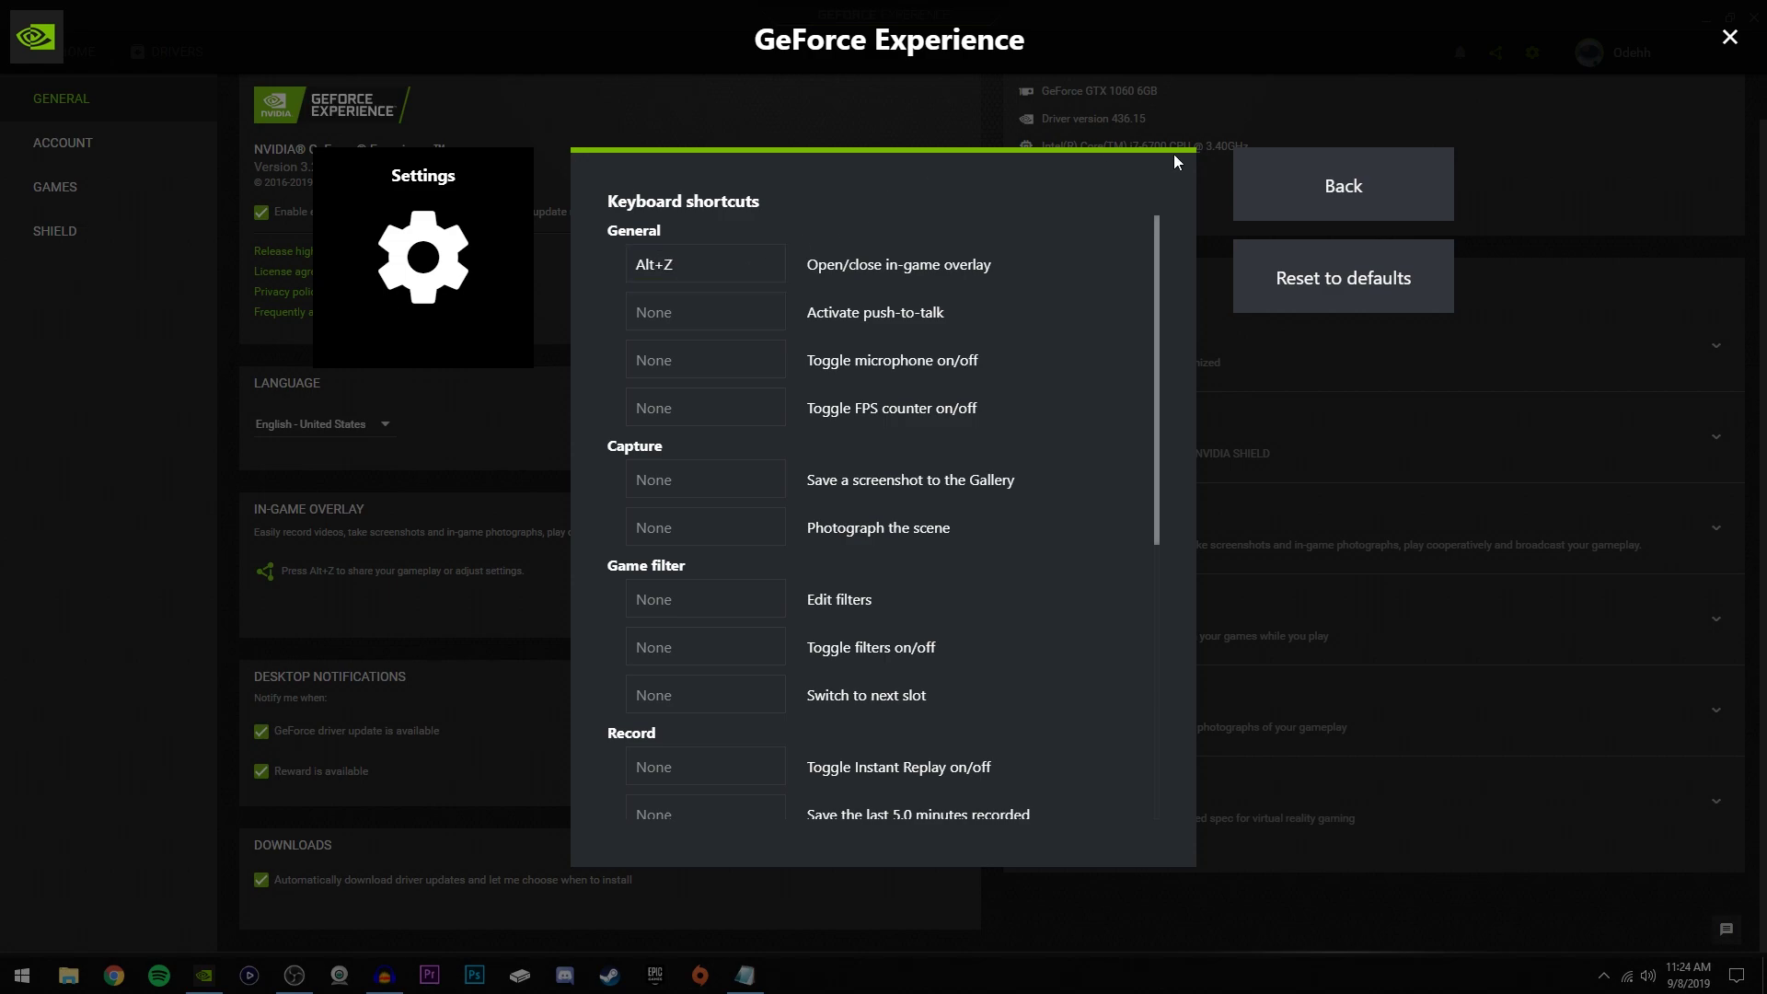
# - Set the Recordings videos folder to D:\Recordings alongside the temporary files
pyautogui.press('Escape')
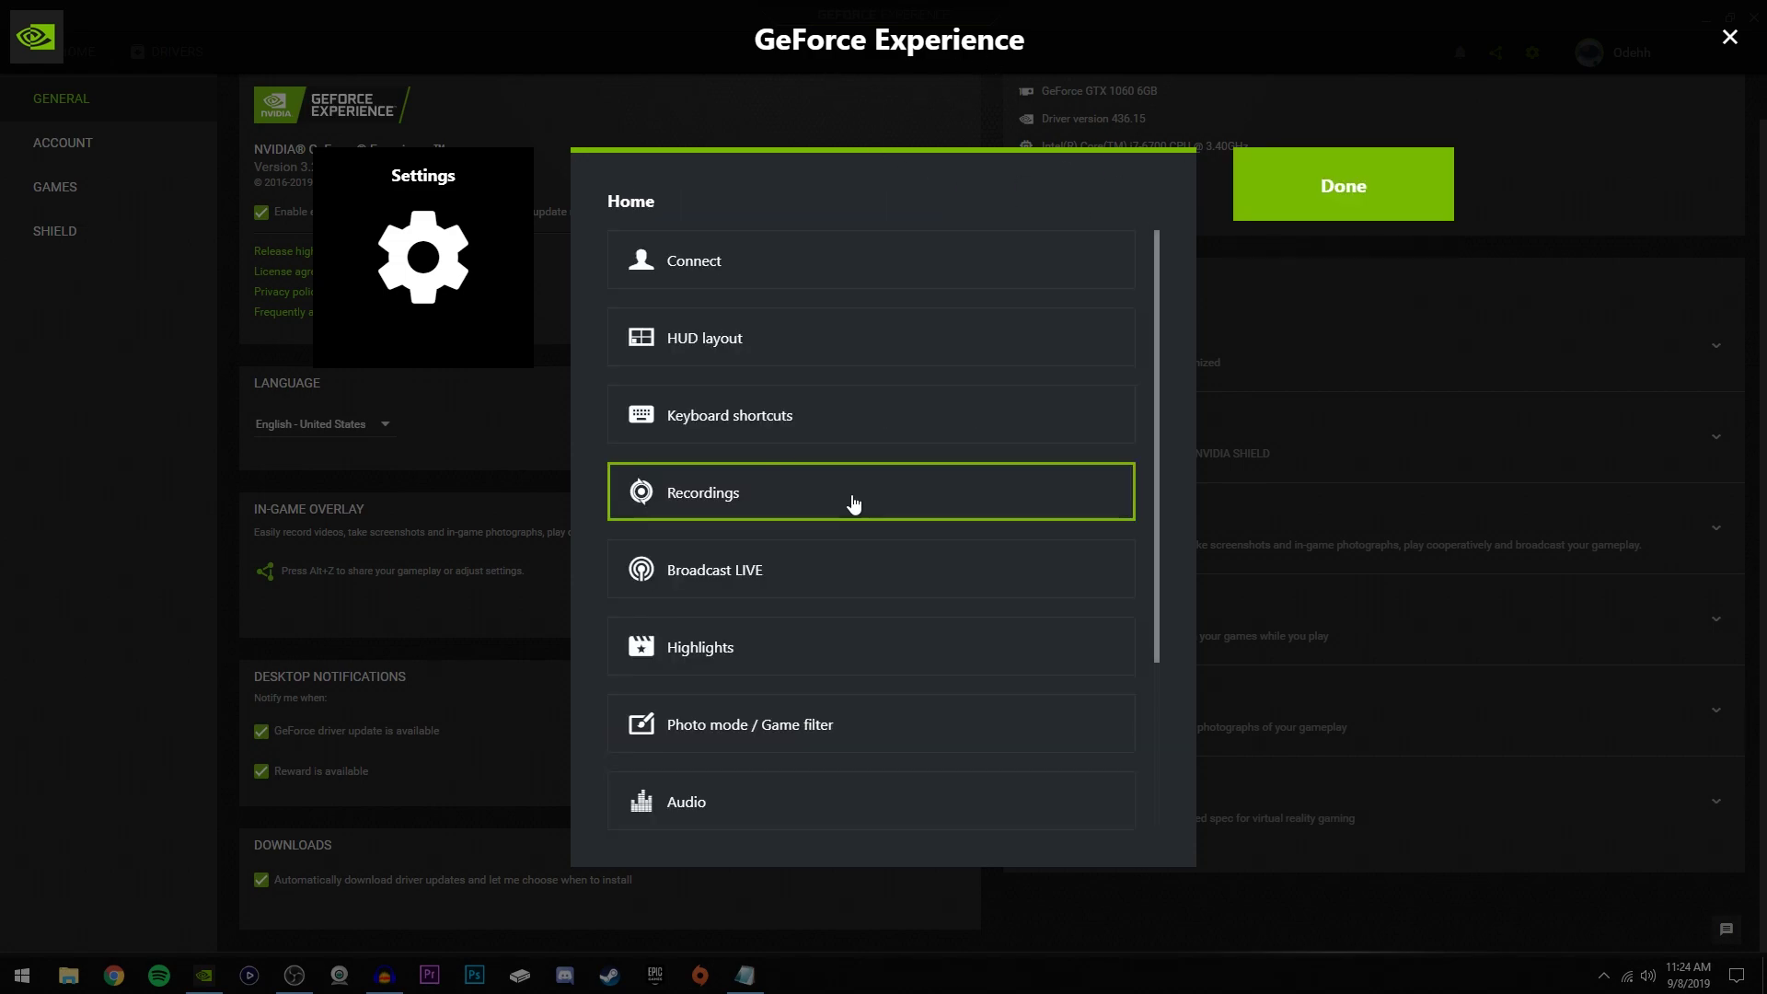
pyautogui.click(848, 501)
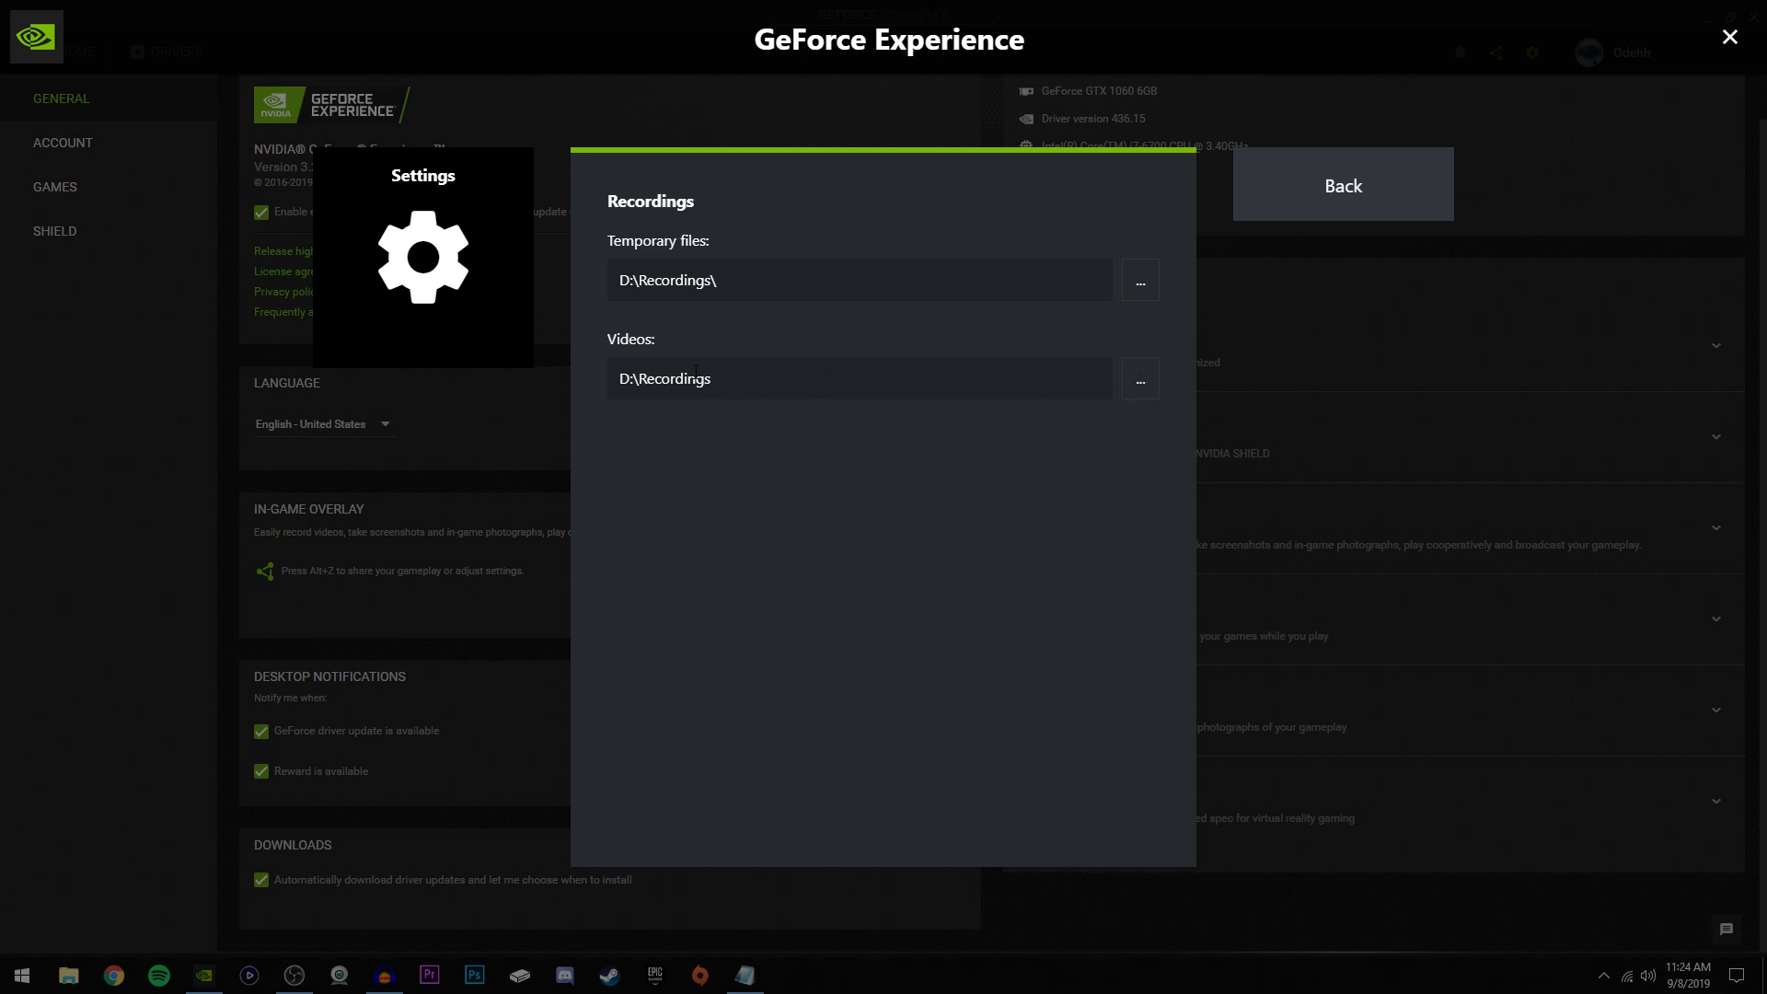
pyautogui.click(1142, 391)
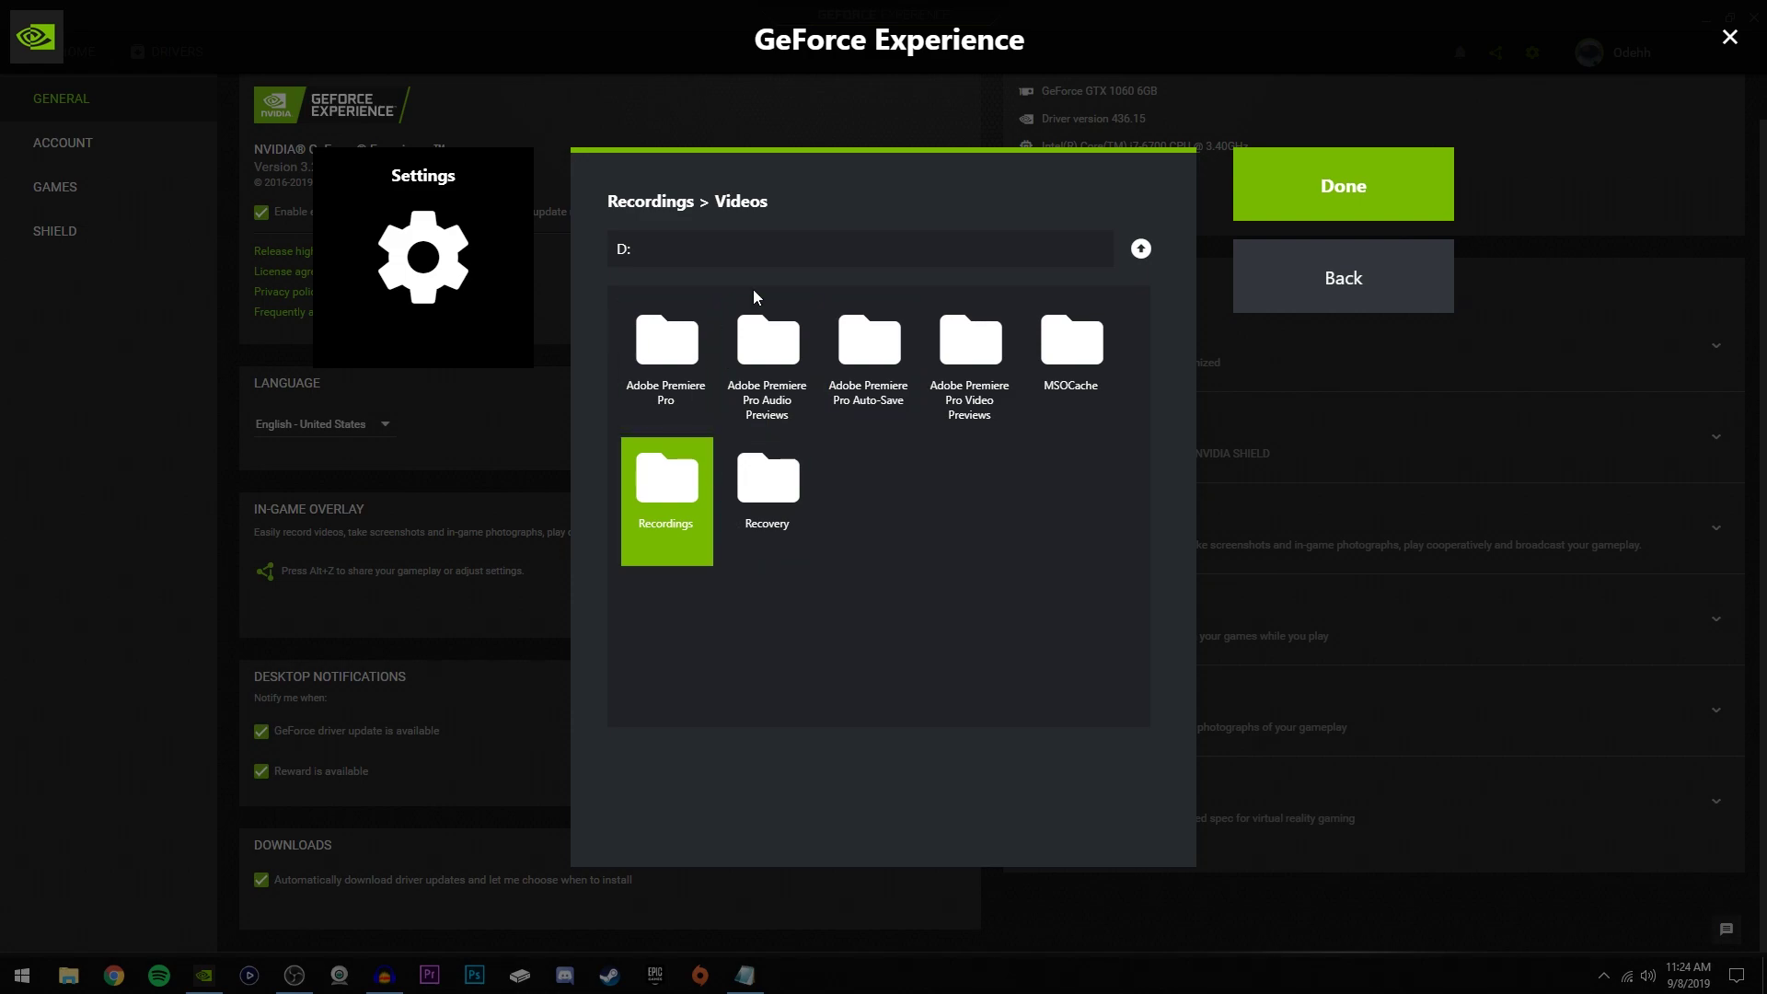
pyautogui.click(1272, 170)
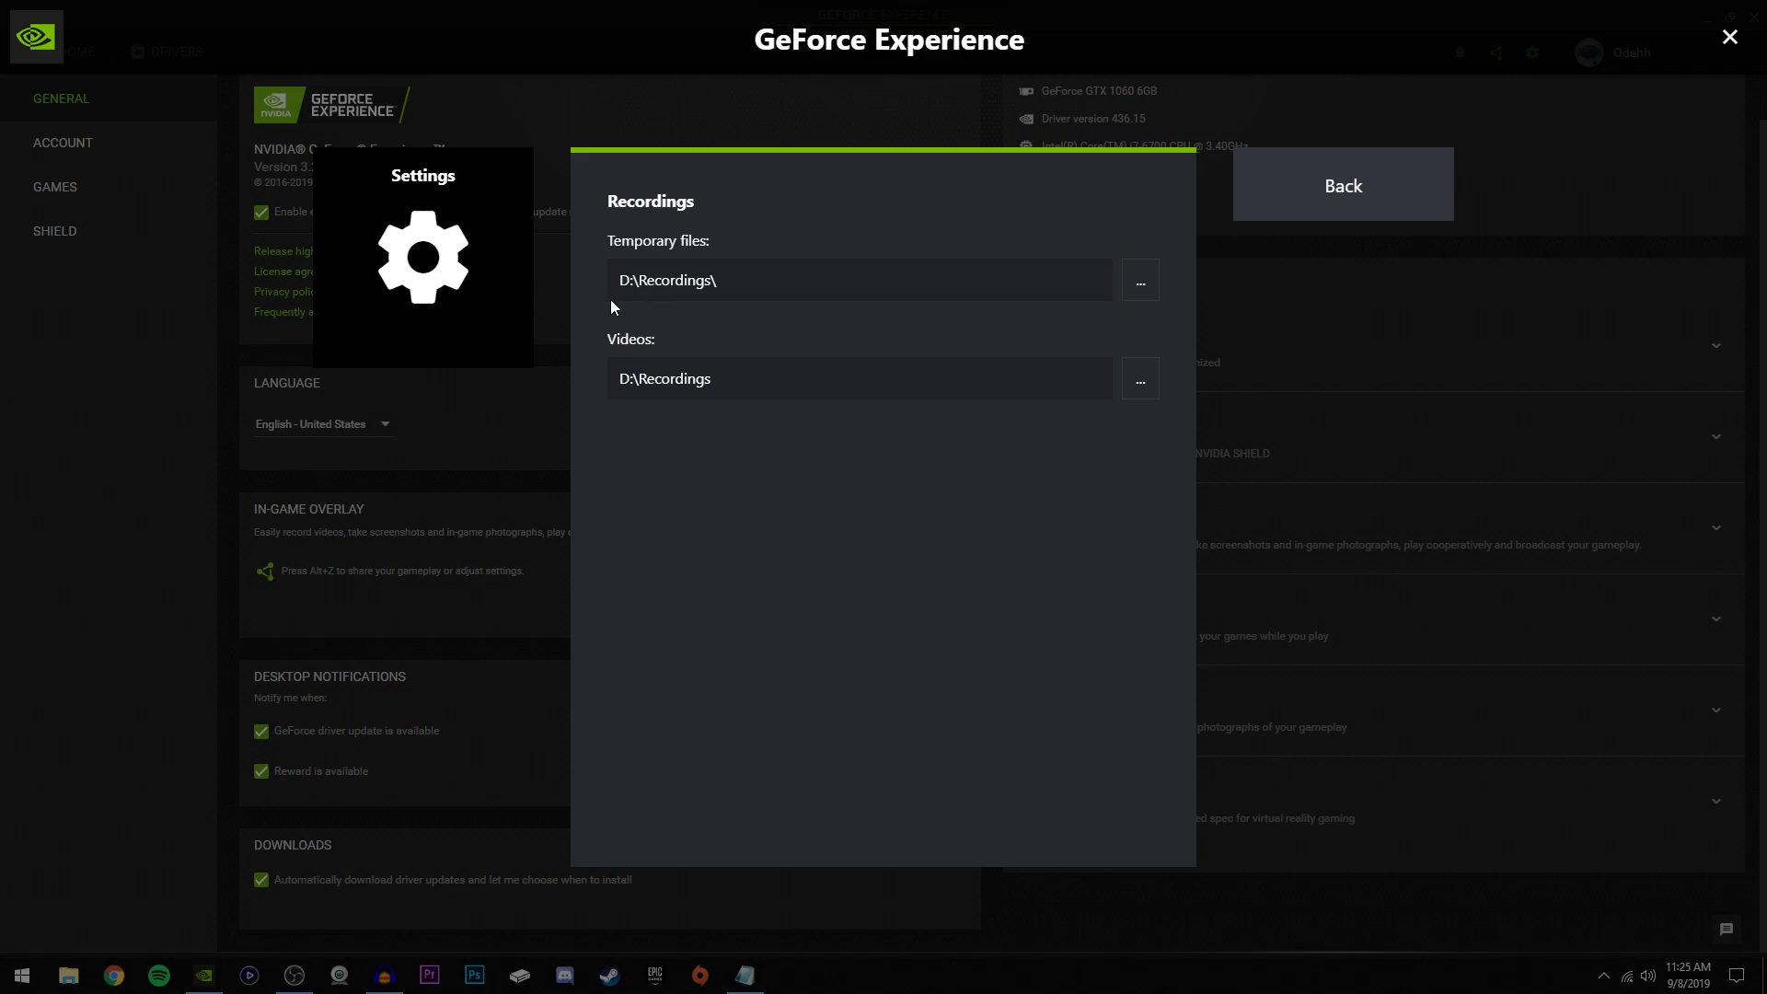
pyautogui.click(1316, 198)
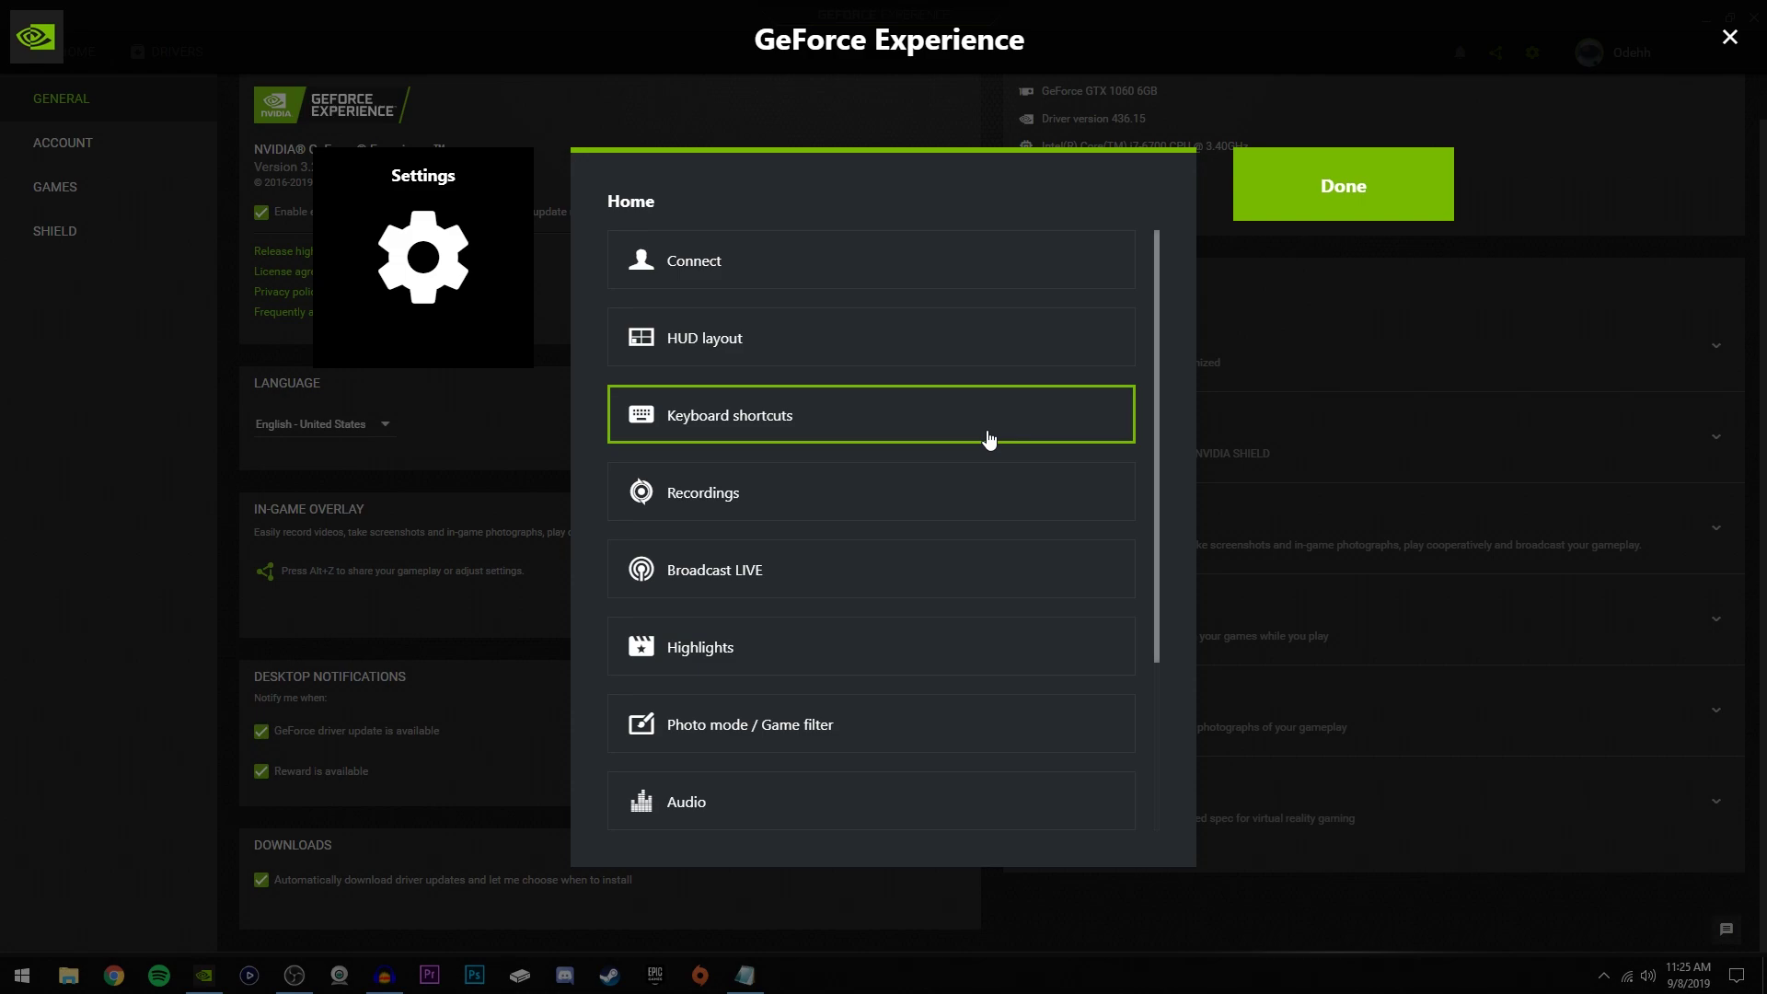
pyautogui.click(765, 571)
# - Scroll through the Broadcast LIVE options with the Broadcast toggle left off, then leave the page
pyautogui.scroll(-2, 836, 377)
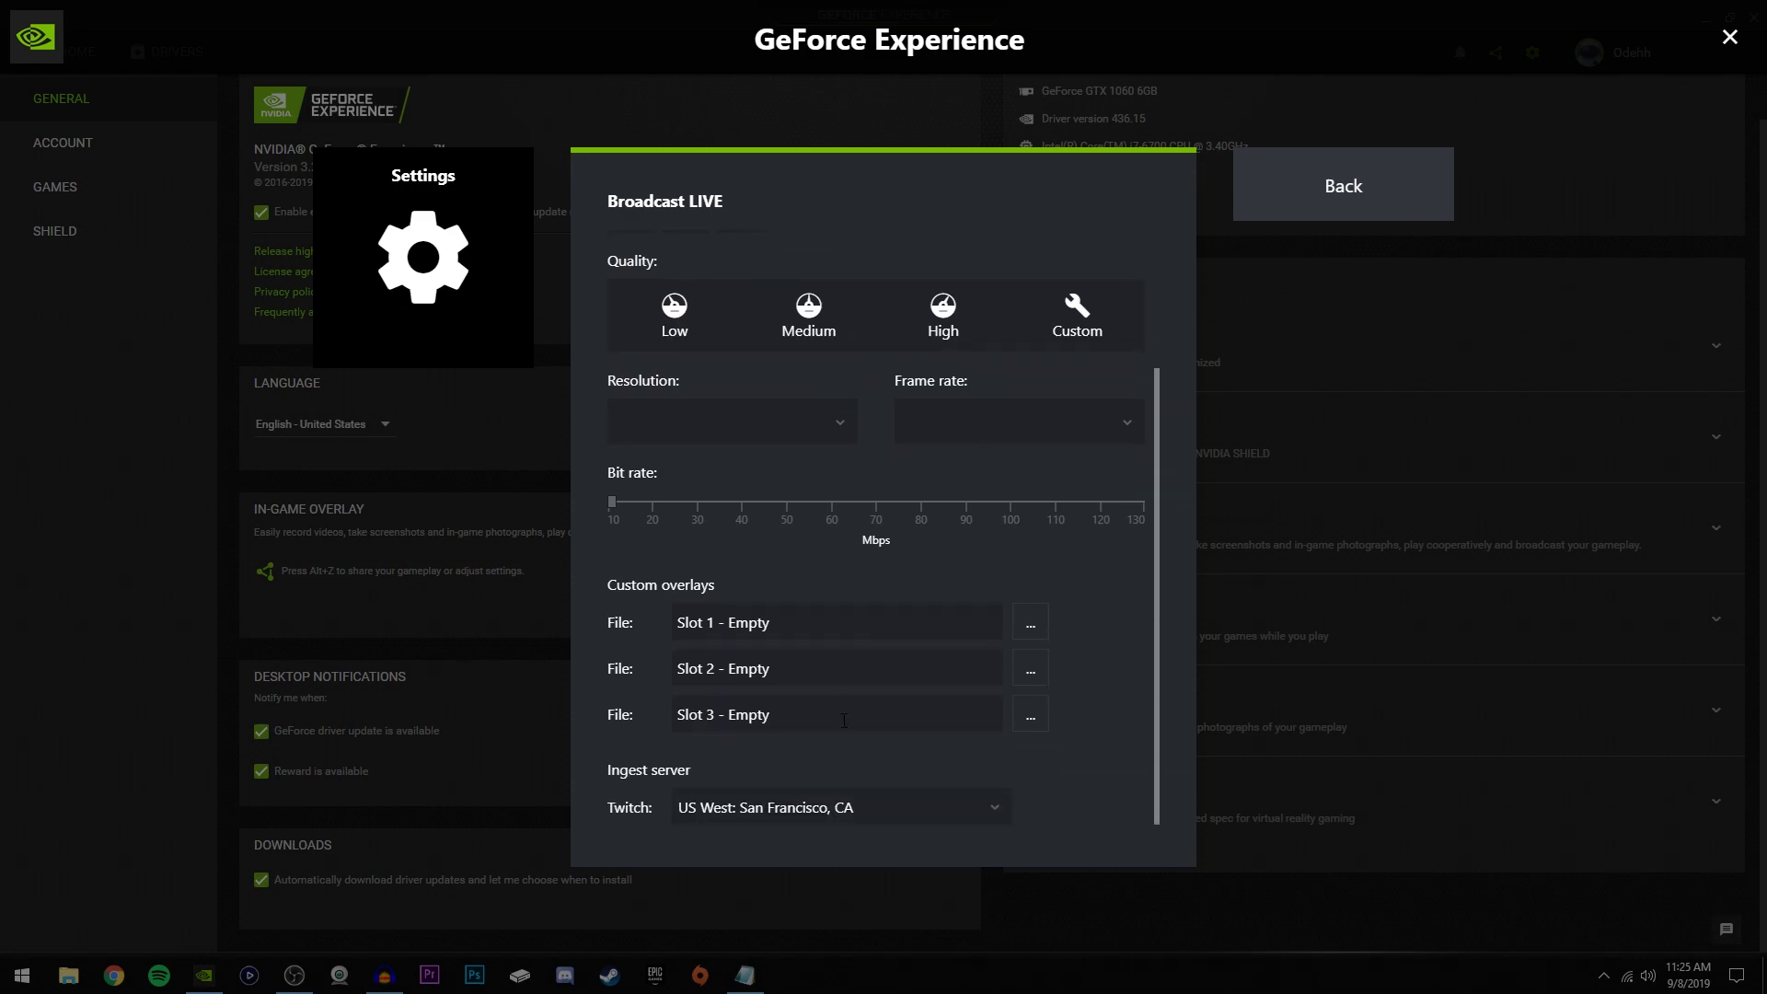
pyautogui.scroll(2, 939, 561)
pyautogui.scroll(-1, 852, 351)
pyautogui.scroll(1, 908, 351)
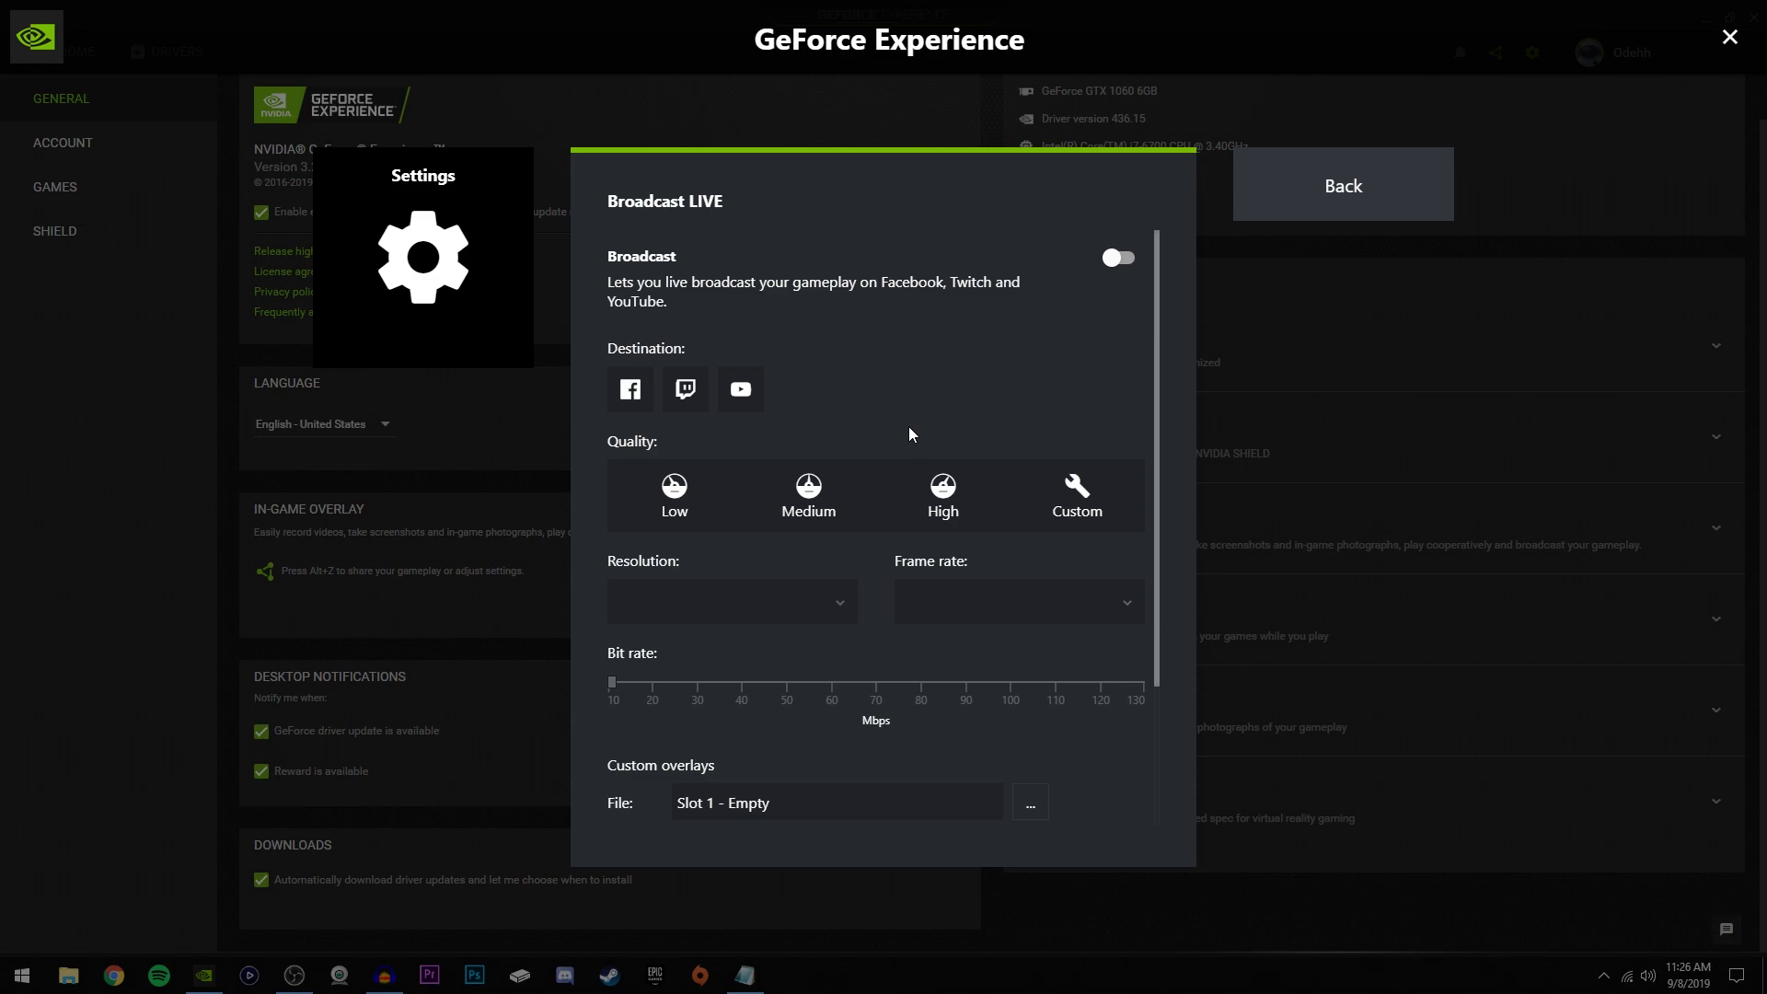
pyautogui.scroll(-2, 902, 409)
pyautogui.scroll(2, 791, 355)
pyautogui.click(1381, 182)
pyautogui.scroll(-1, 983, 373)
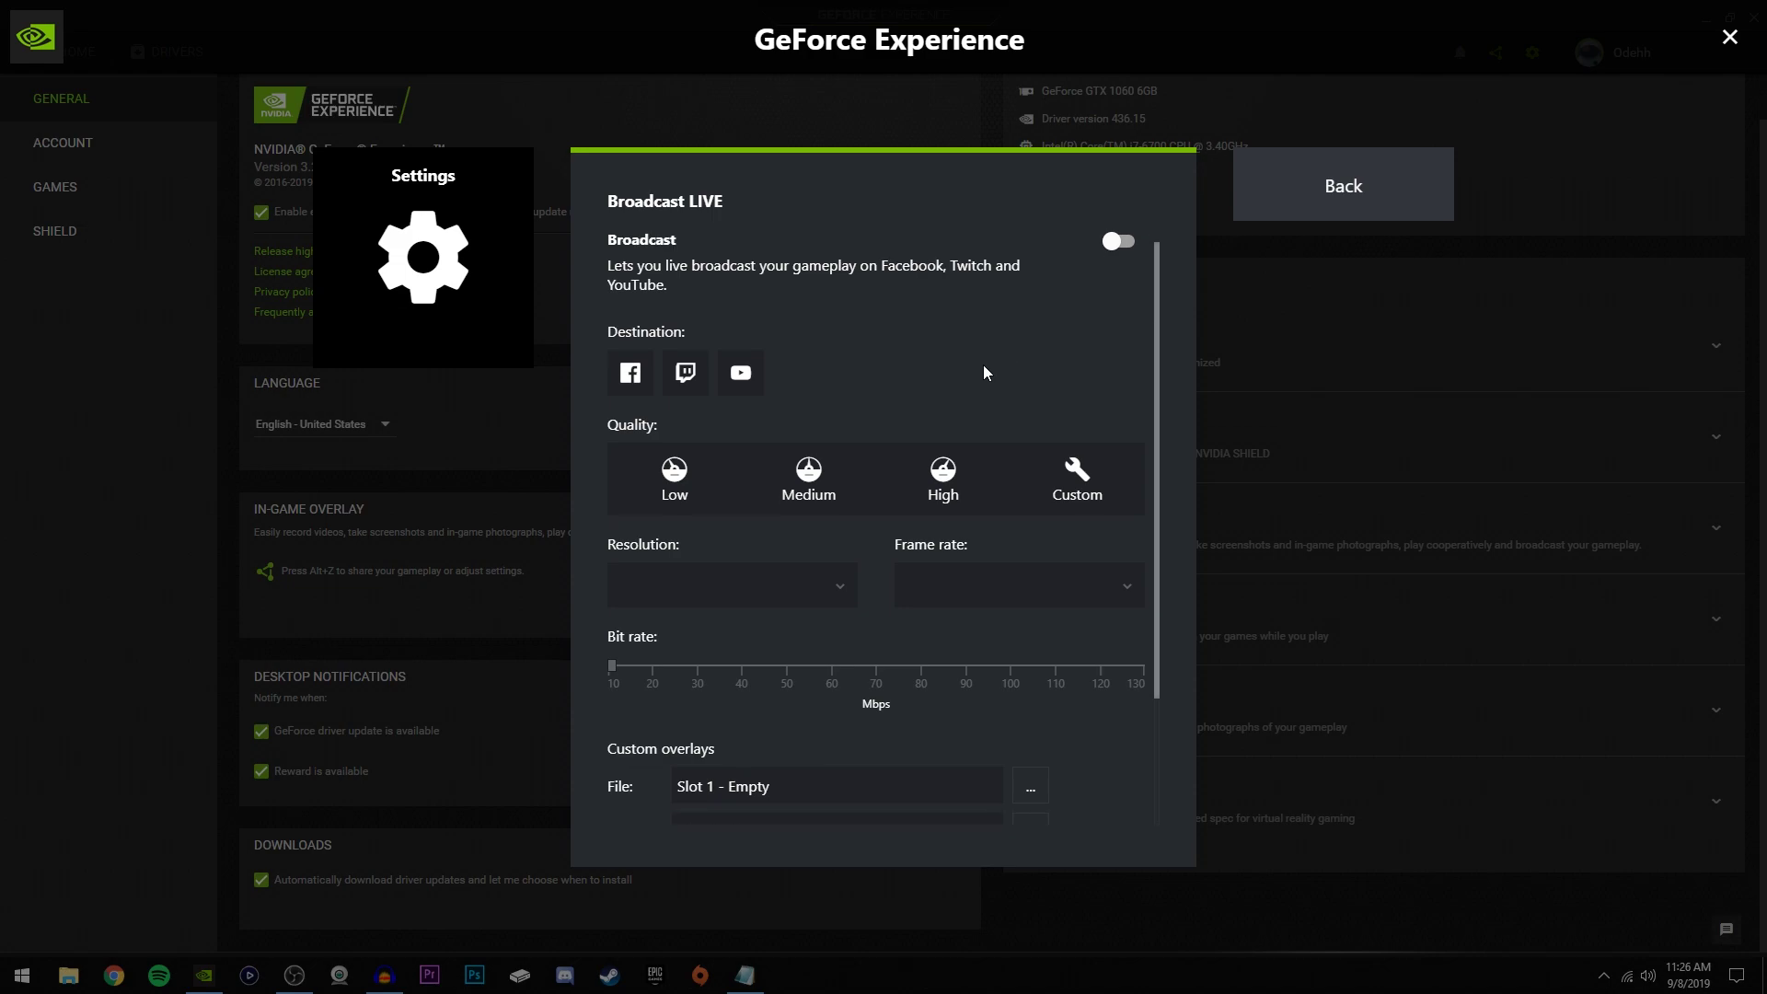
pyautogui.scroll(1, 939, 447)
# - Look over Highlights and Photo mode / Game filter without enabling them, then open Audio
pyautogui.press('Escape')
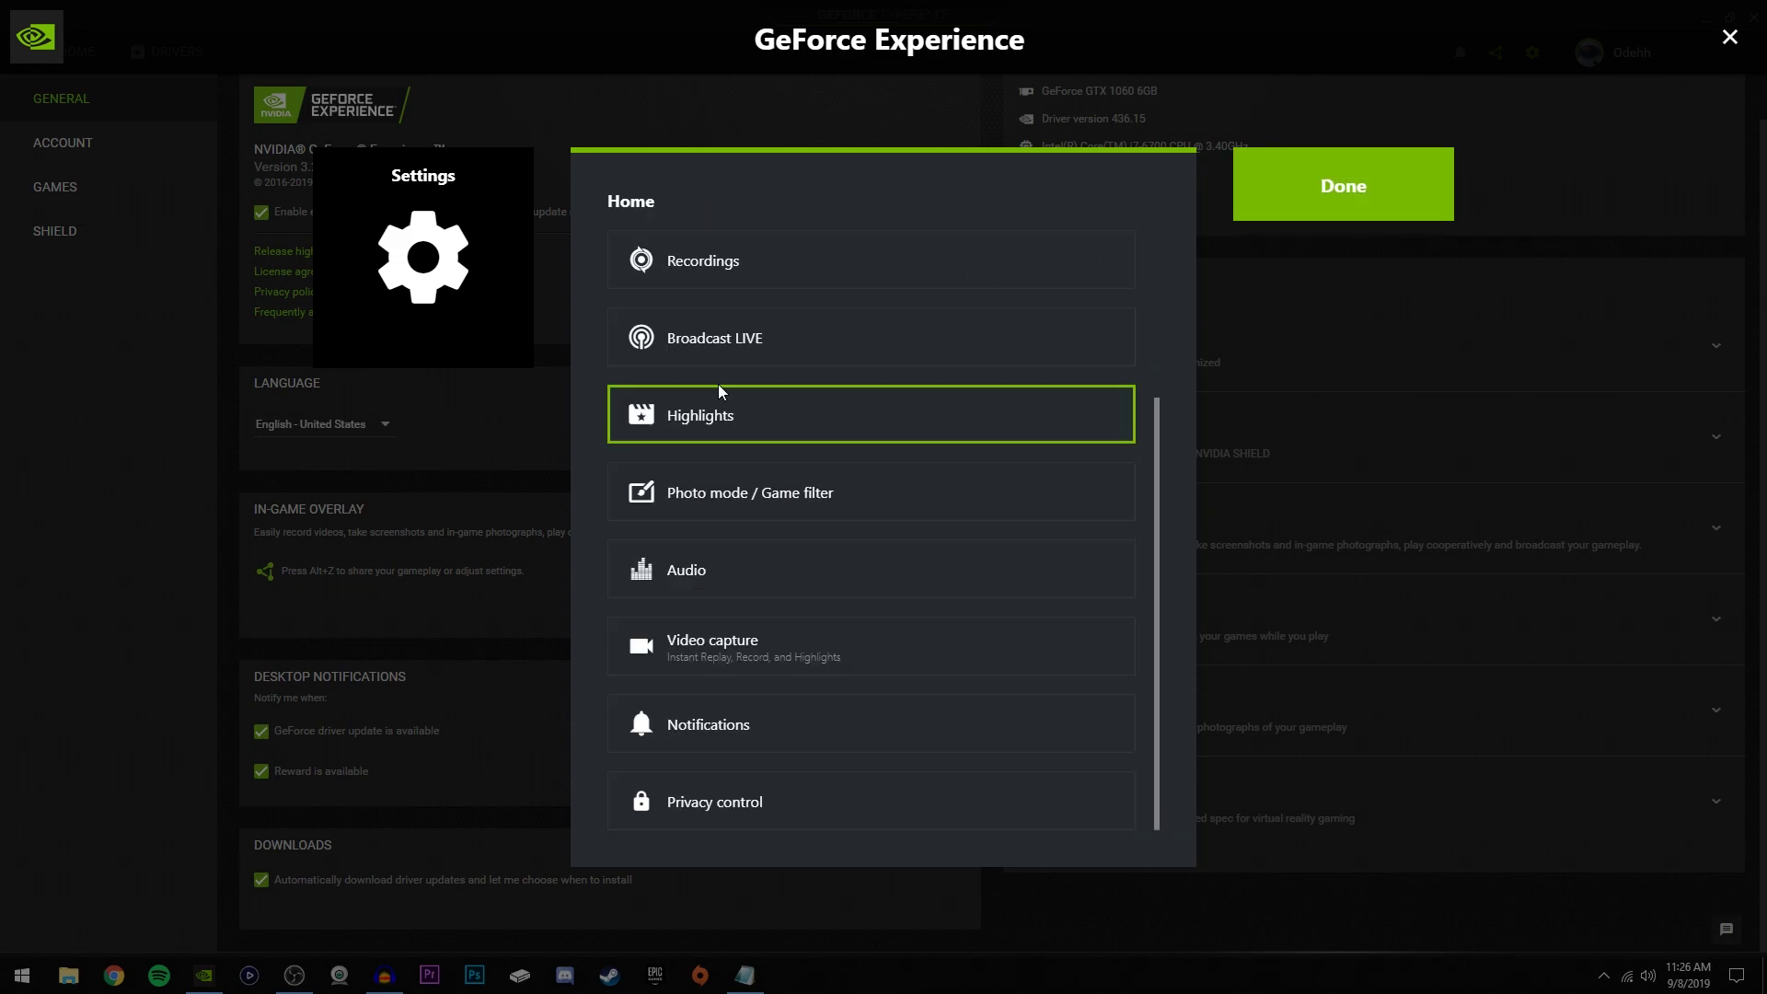
pyautogui.click(705, 435)
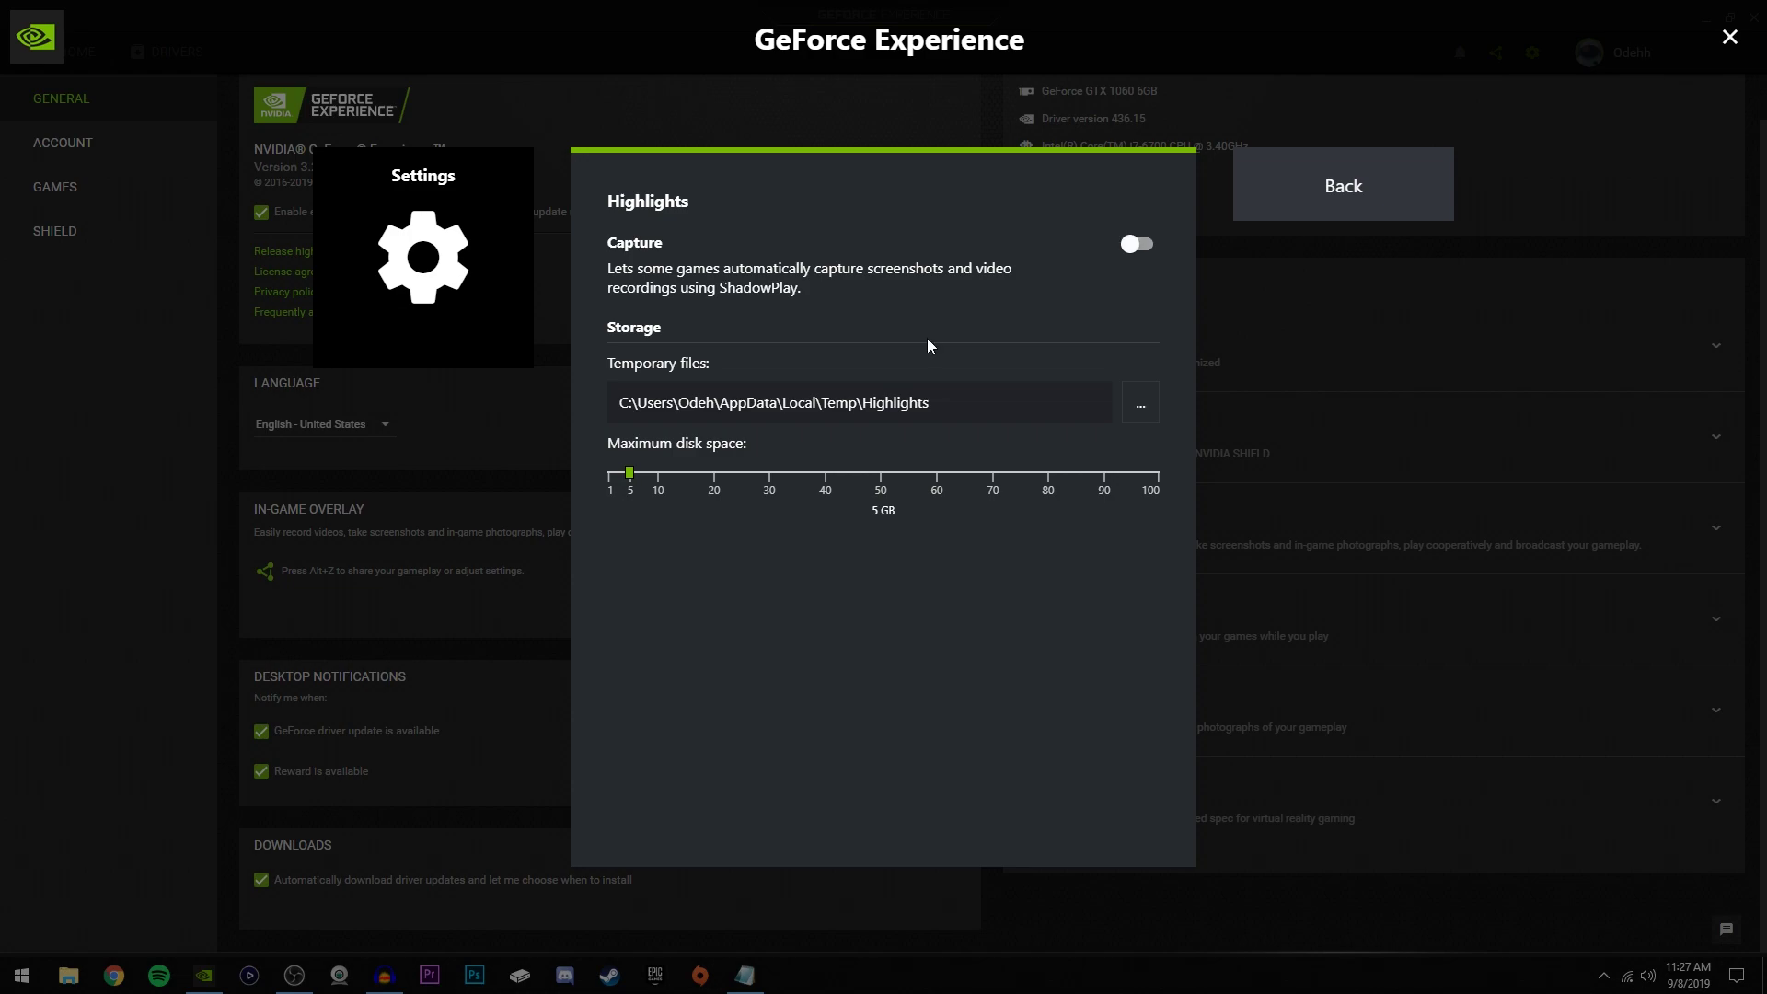
pyautogui.press('Escape')
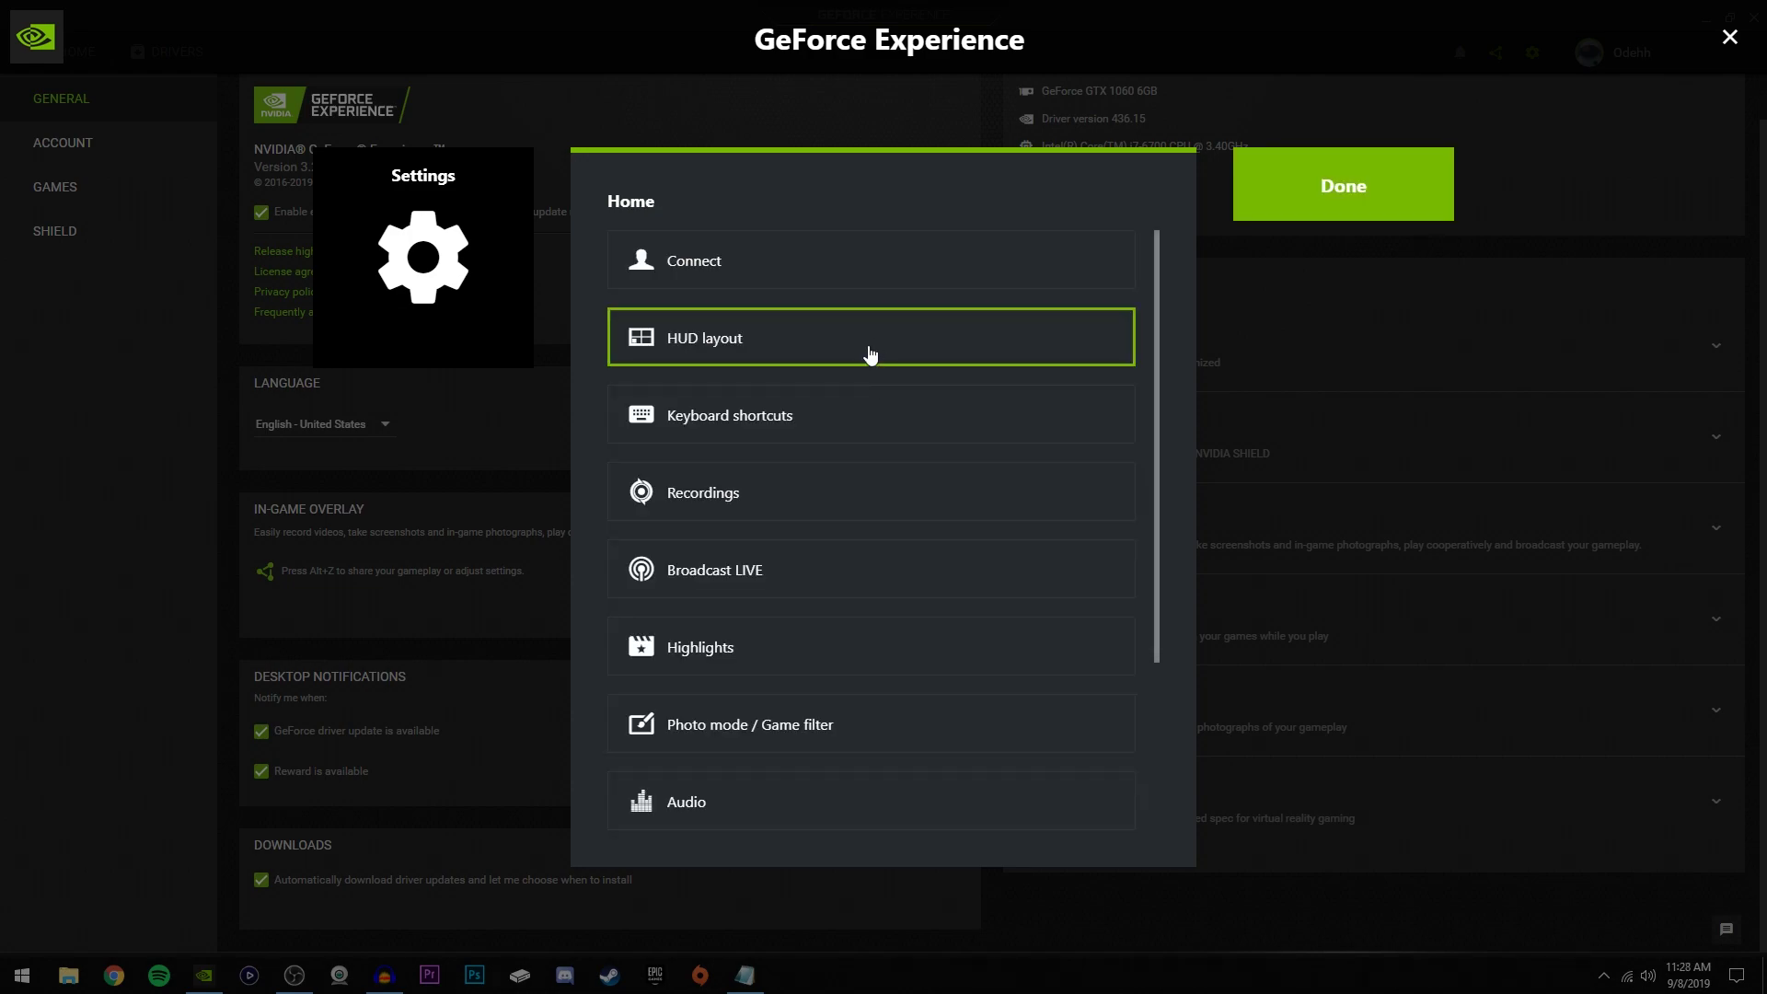
pyautogui.scroll(-1, 860, 552)
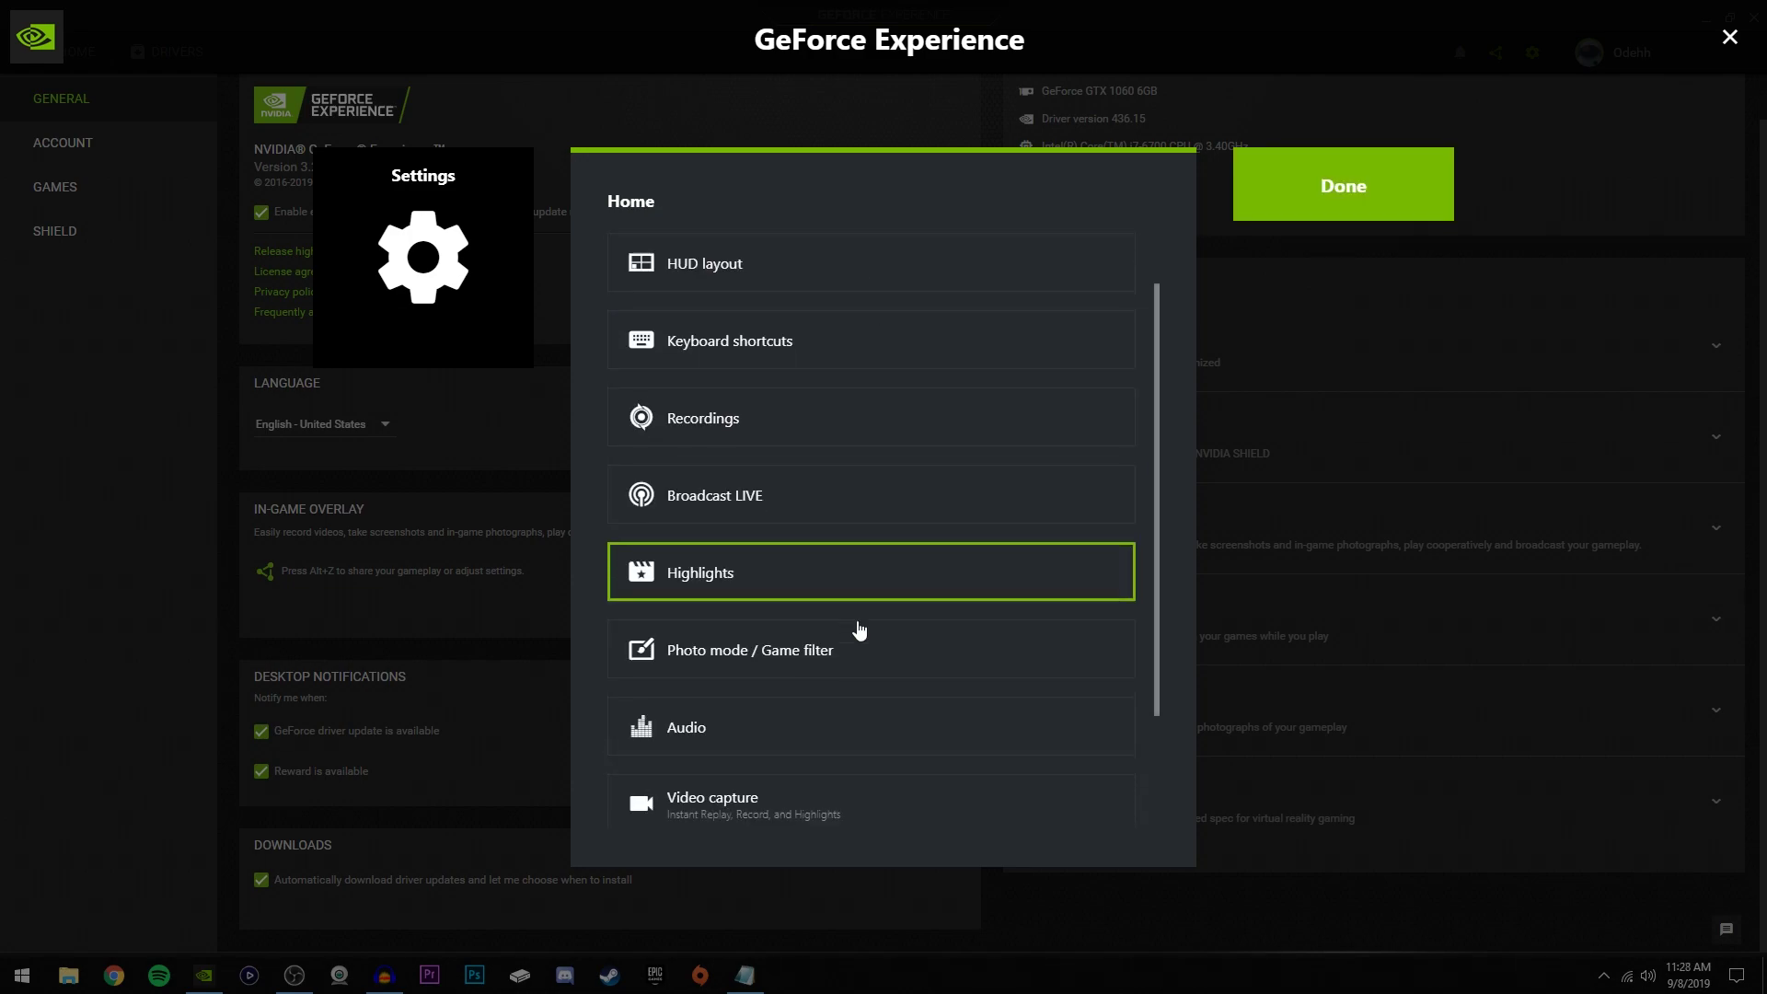
pyautogui.click(783, 654)
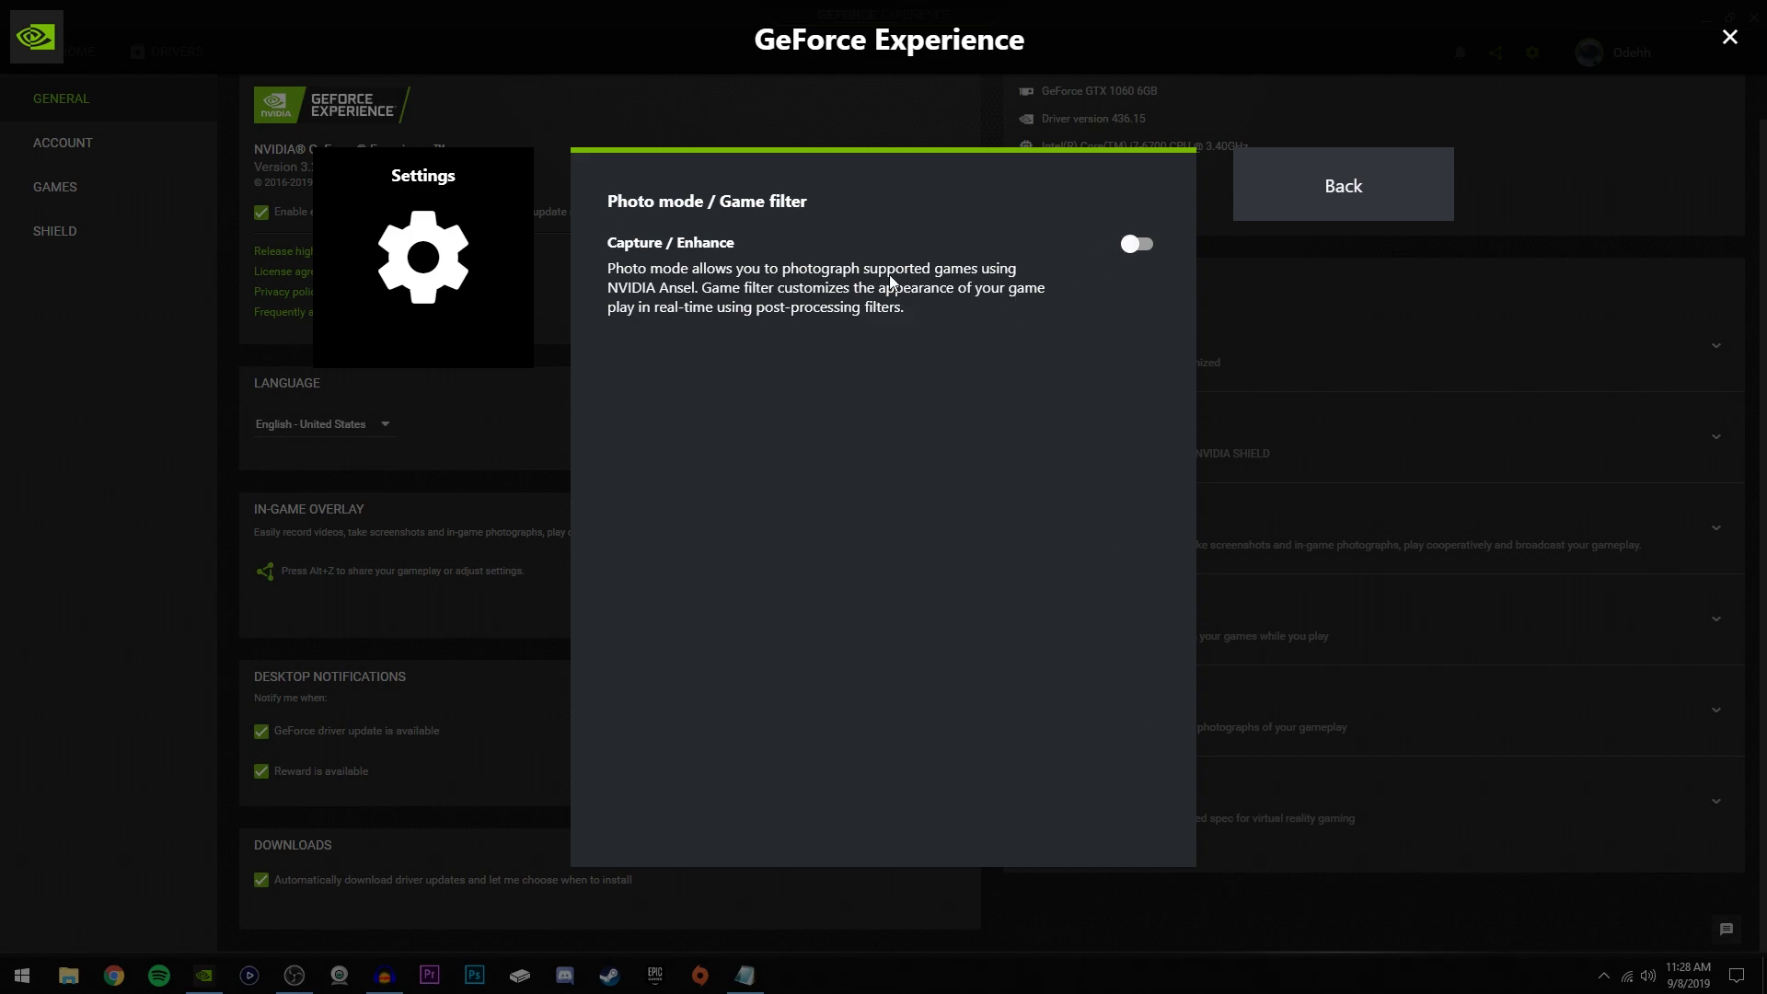
pyautogui.press('Escape')
pyautogui.click(875, 460)
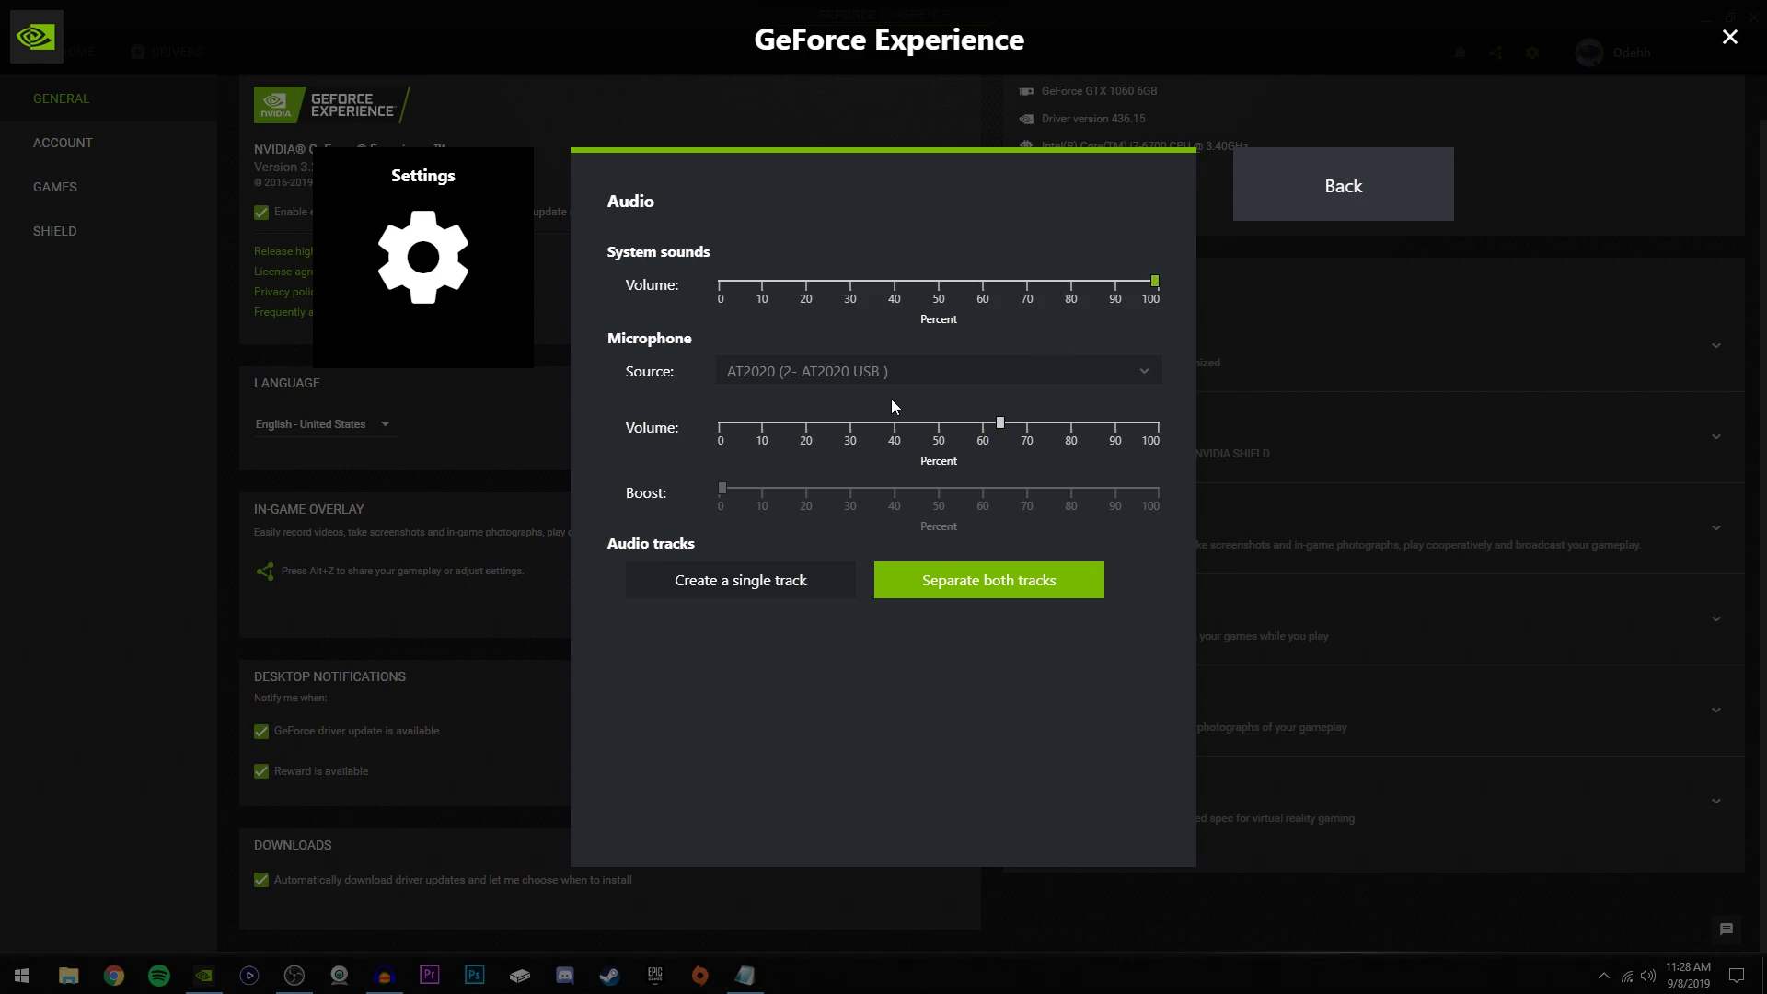
# - Keep system sounds at 100 and microphone near 64 with separate tracks, then view Video capture settings
pyautogui.click(1001, 422)
pyautogui.click(836, 301)
pyautogui.press('Tab')
pyautogui.press('Escape')
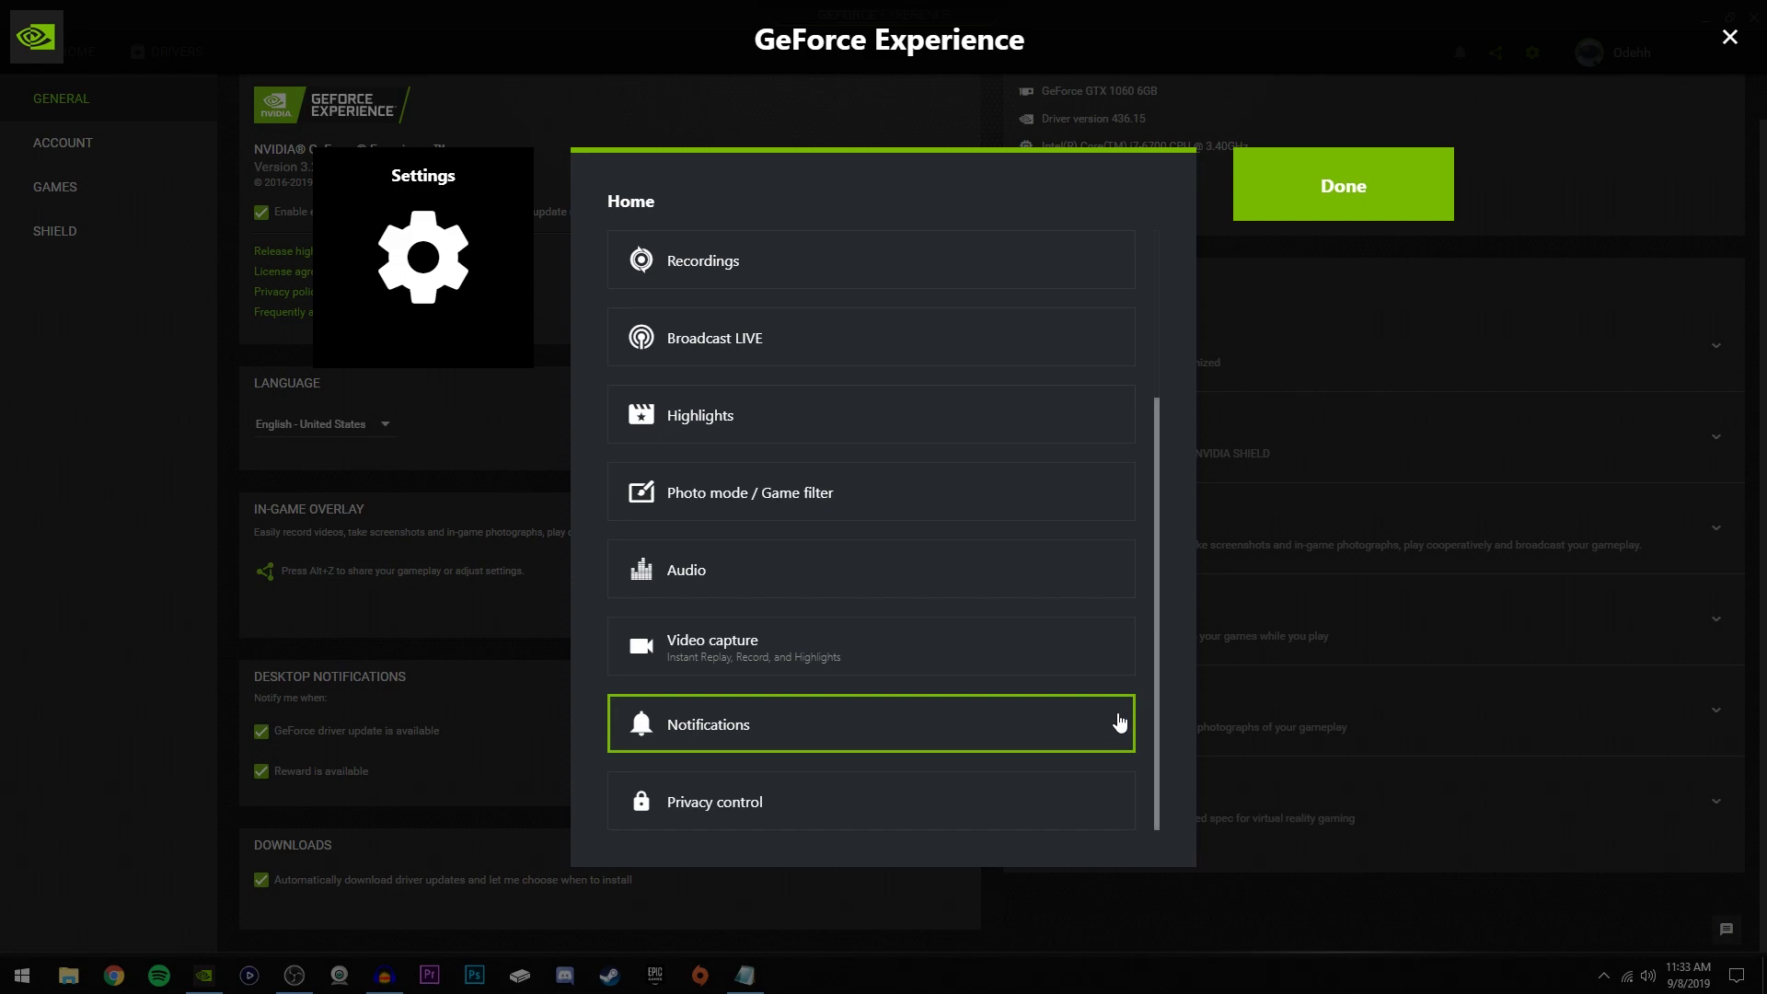
pyautogui.click(726, 658)
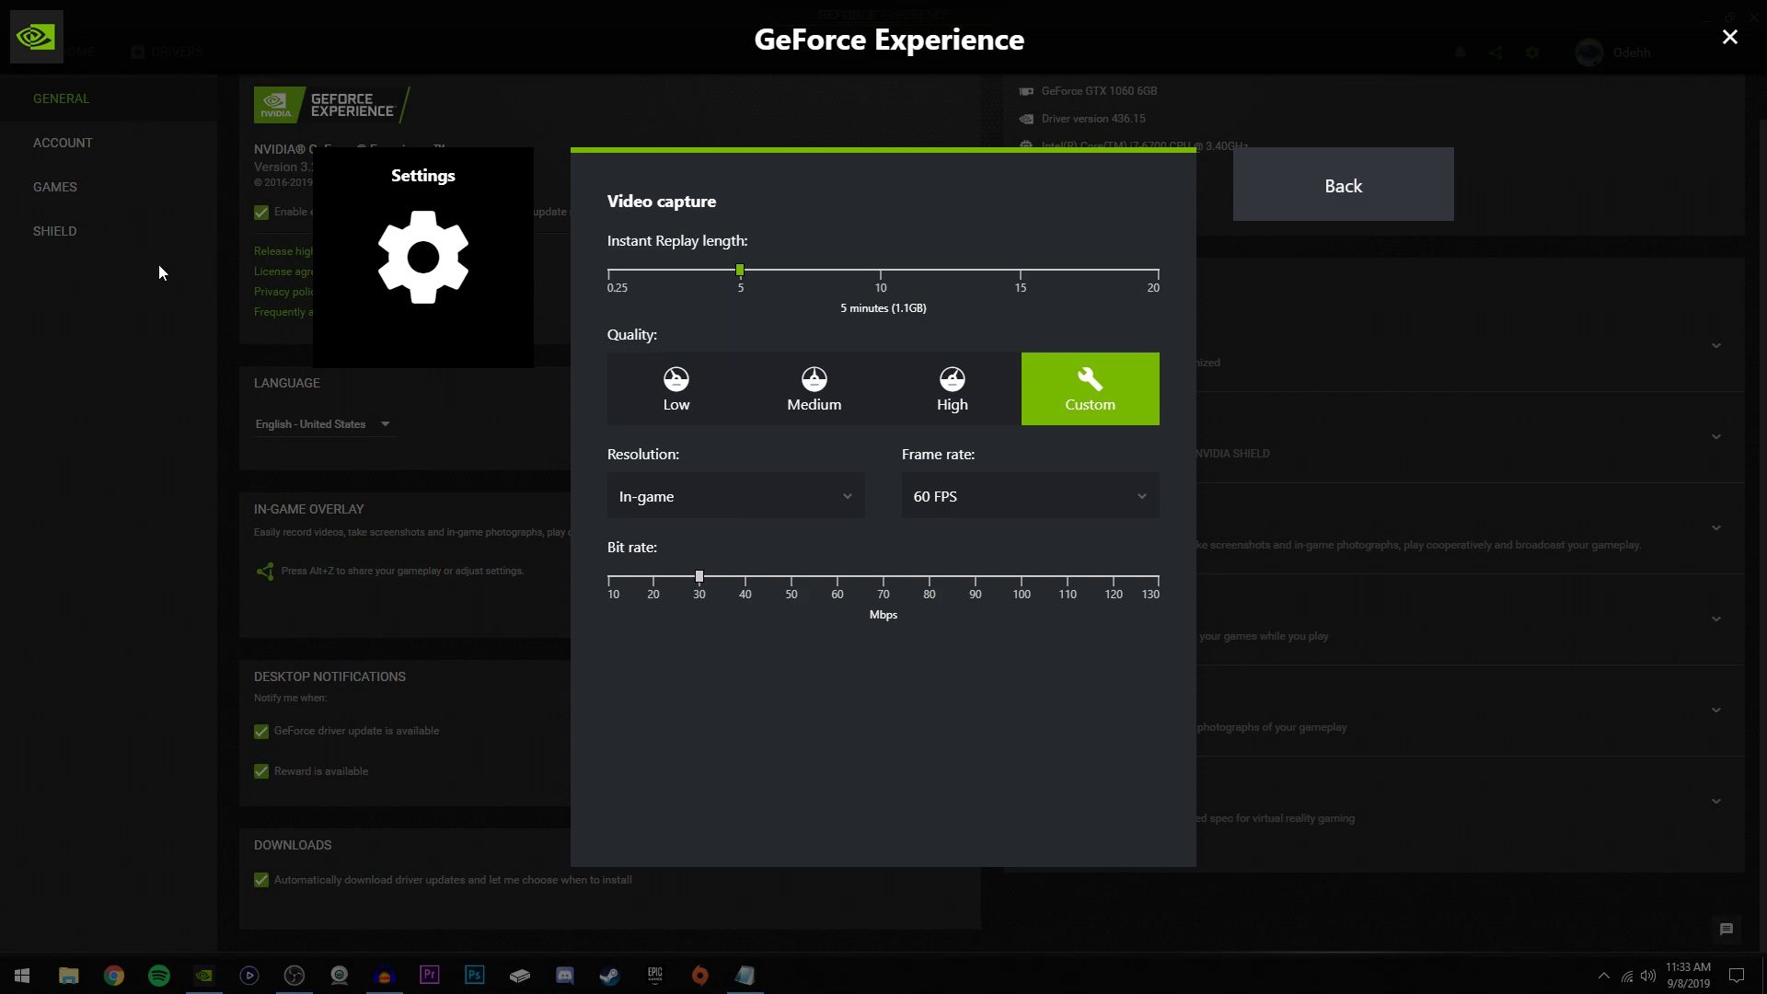
# - Leave video capture at Custom, 60 FPS, 30 Mbps and check that all notifications are on
pyautogui.click(1344, 186)
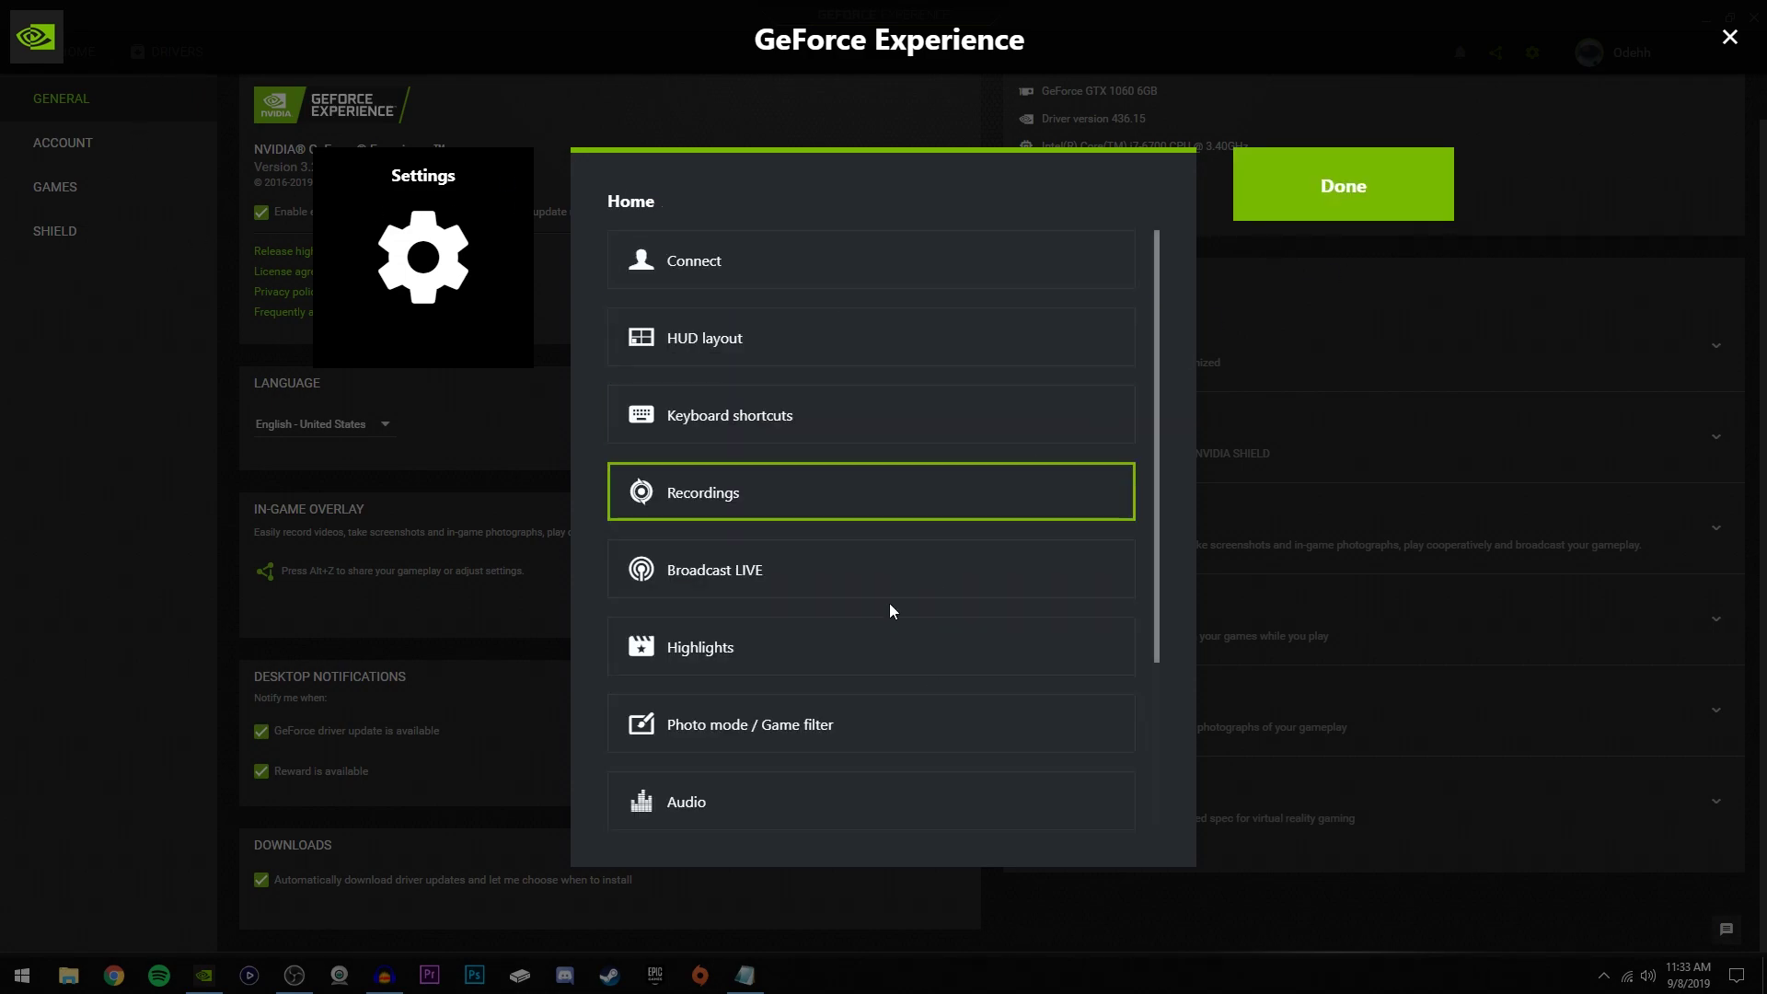
pyautogui.scroll(-3, 874, 589)
pyautogui.click(921, 497)
pyautogui.scroll(-2, 957, 304)
pyautogui.scroll(3, 957, 349)
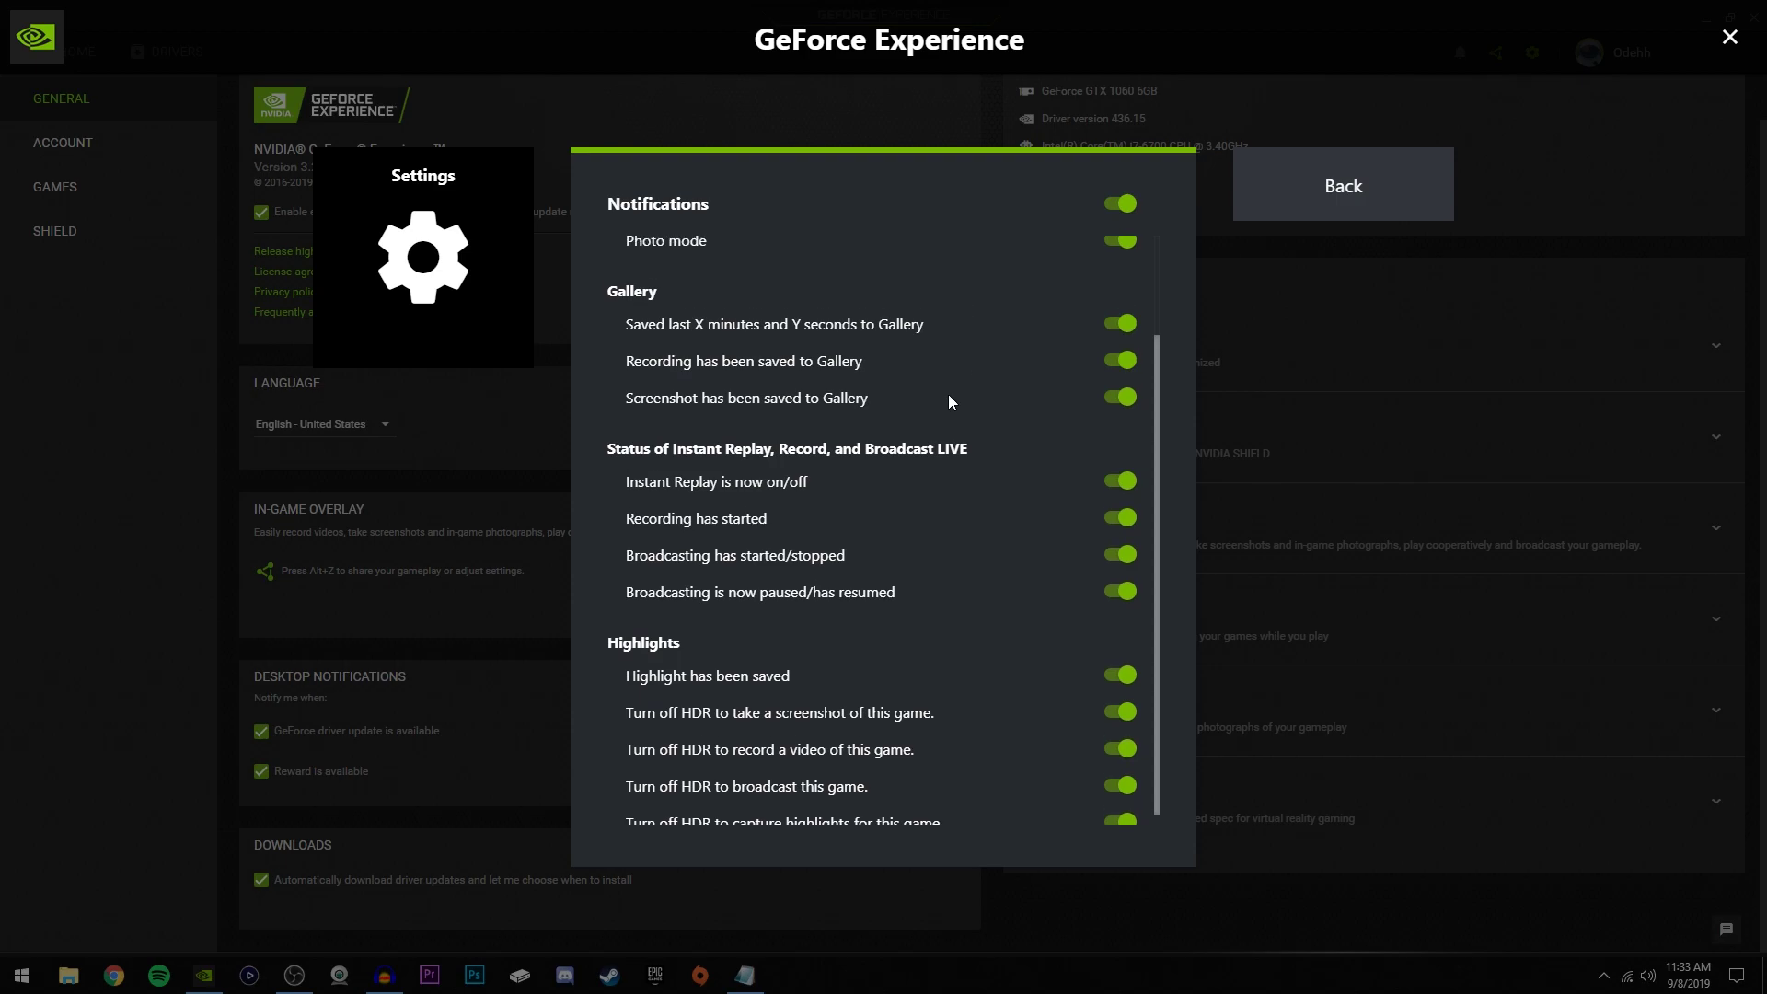
# - In Privacy control, toggle Desktop capture off and back on so it stays enabled
pyautogui.click(1301, 225)
pyautogui.scroll(-3, 951, 585)
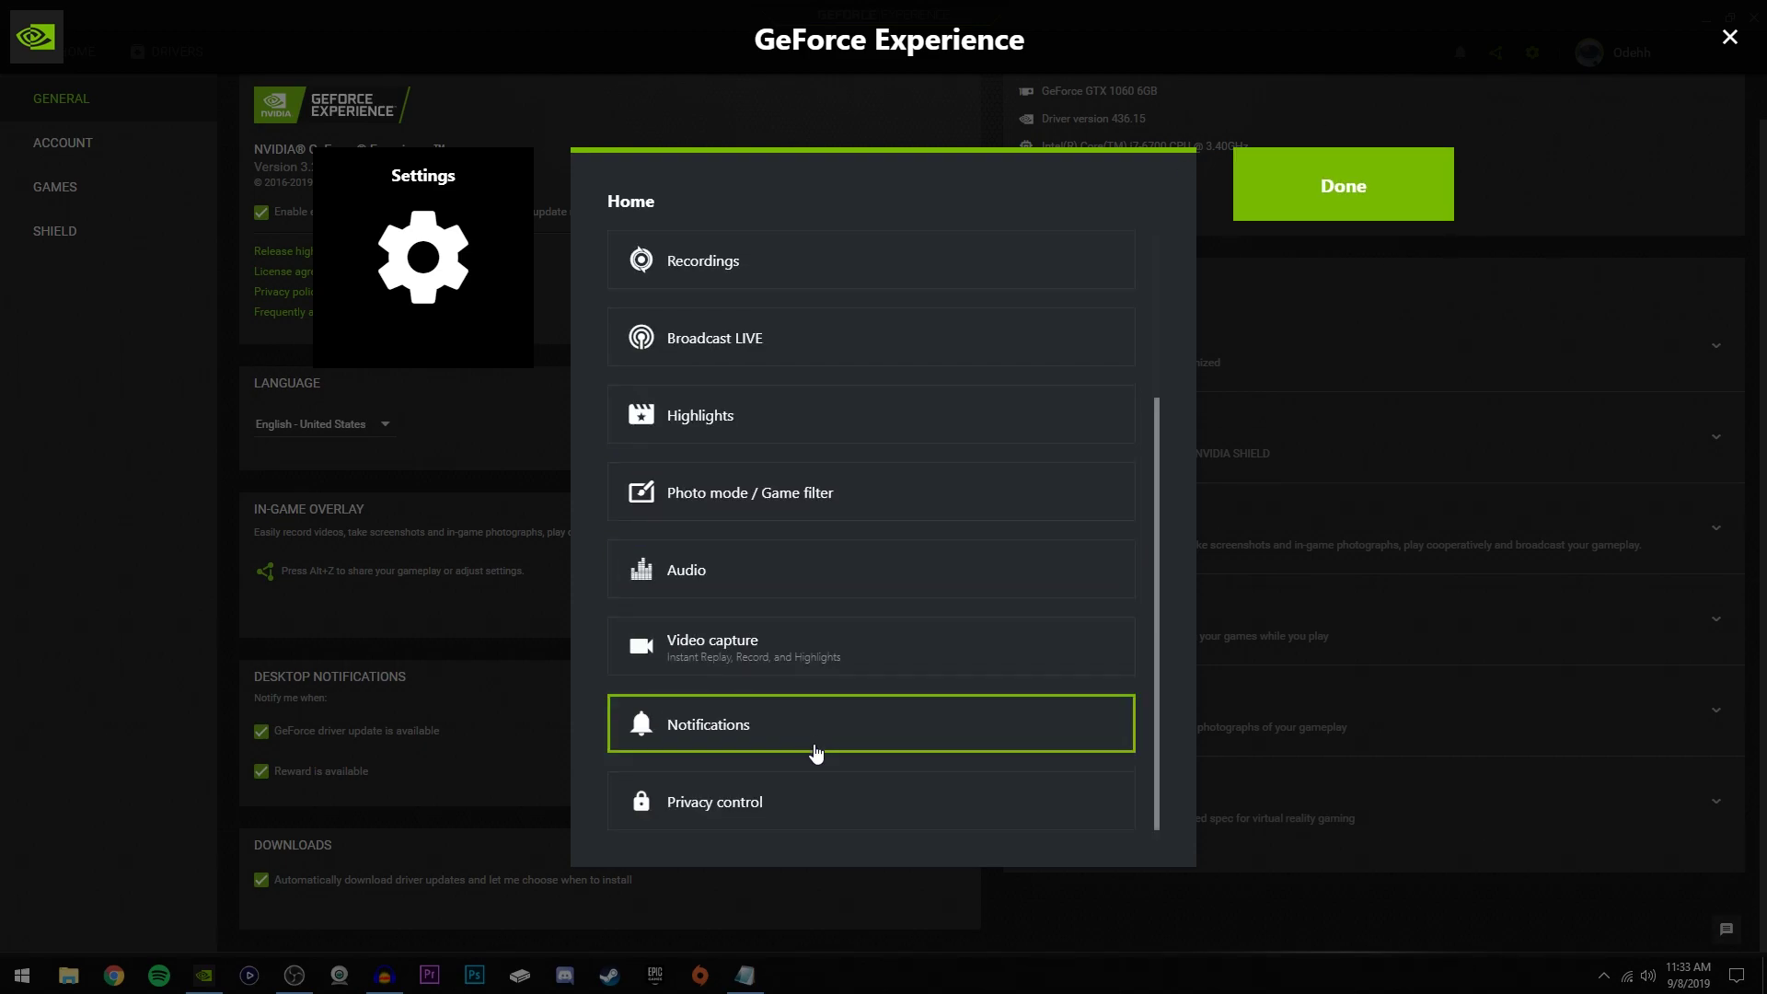
pyautogui.click(789, 810)
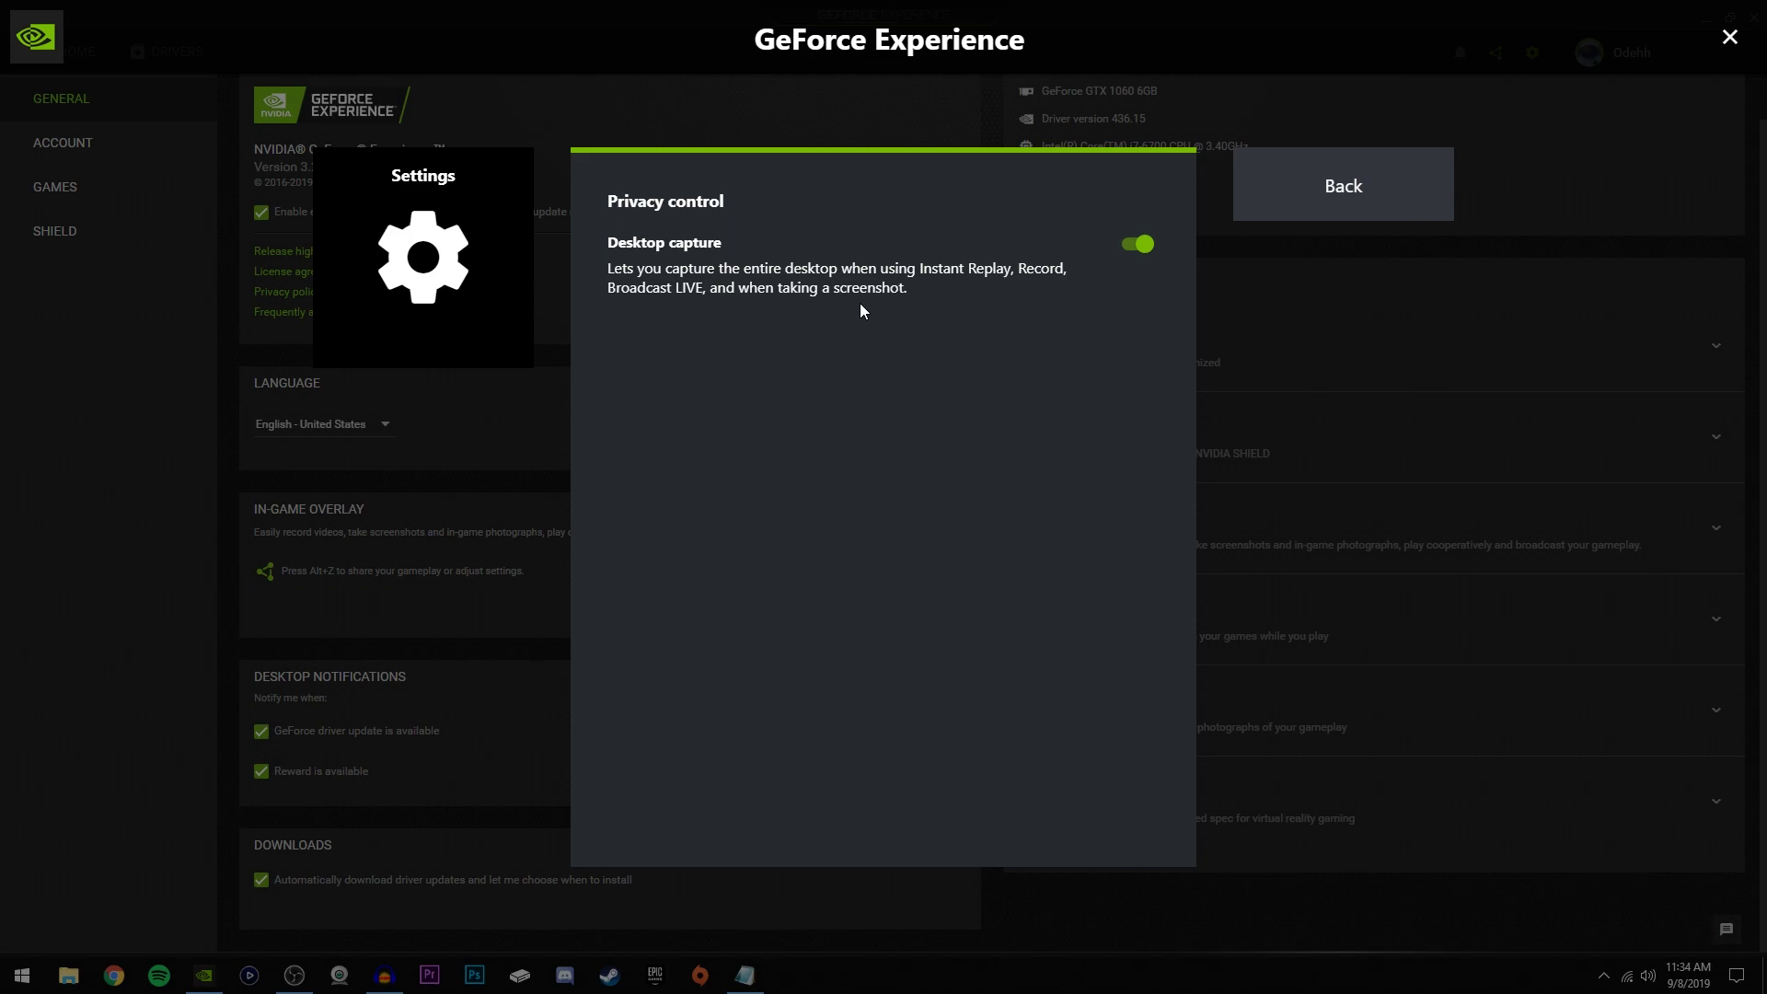
pyautogui.click(1137, 244)
pyautogui.click(1130, 243)
pyautogui.press('Escape')
# - Back in the Alt+Z overlay, set the microphone mode to Always on
pyautogui.scroll(-2, 891, 422)
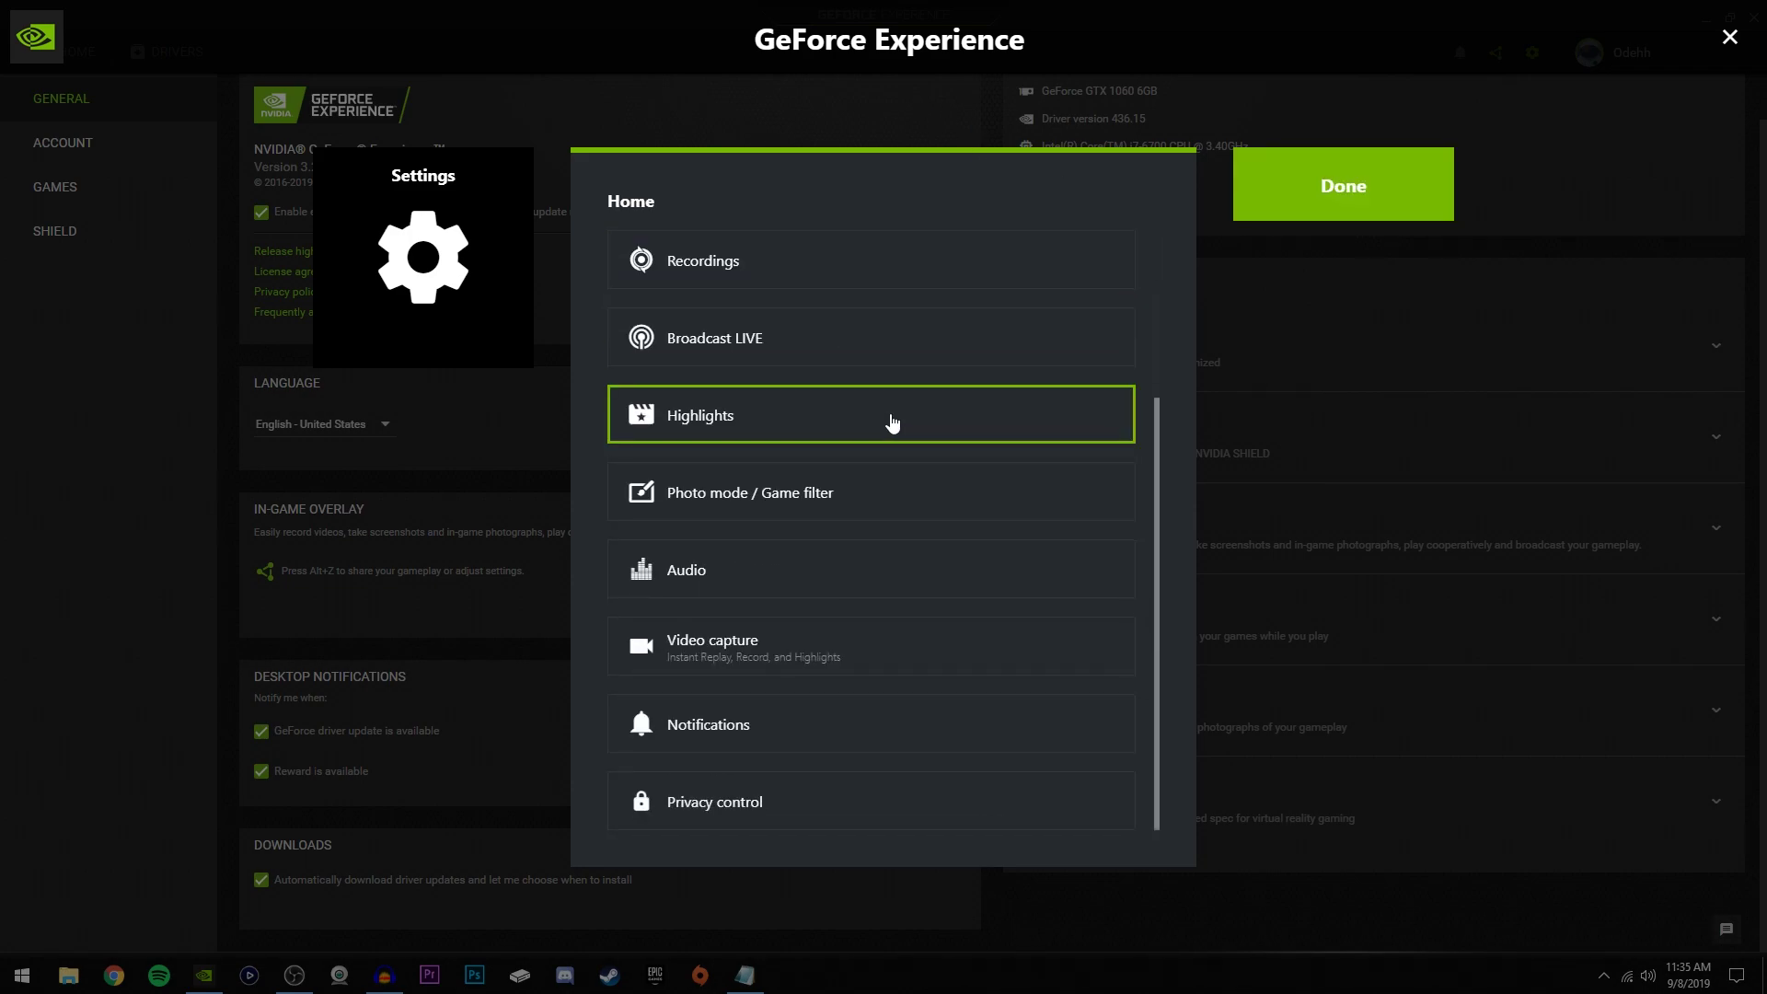
pyautogui.scroll(3, 954, 362)
pyautogui.click(1334, 201)
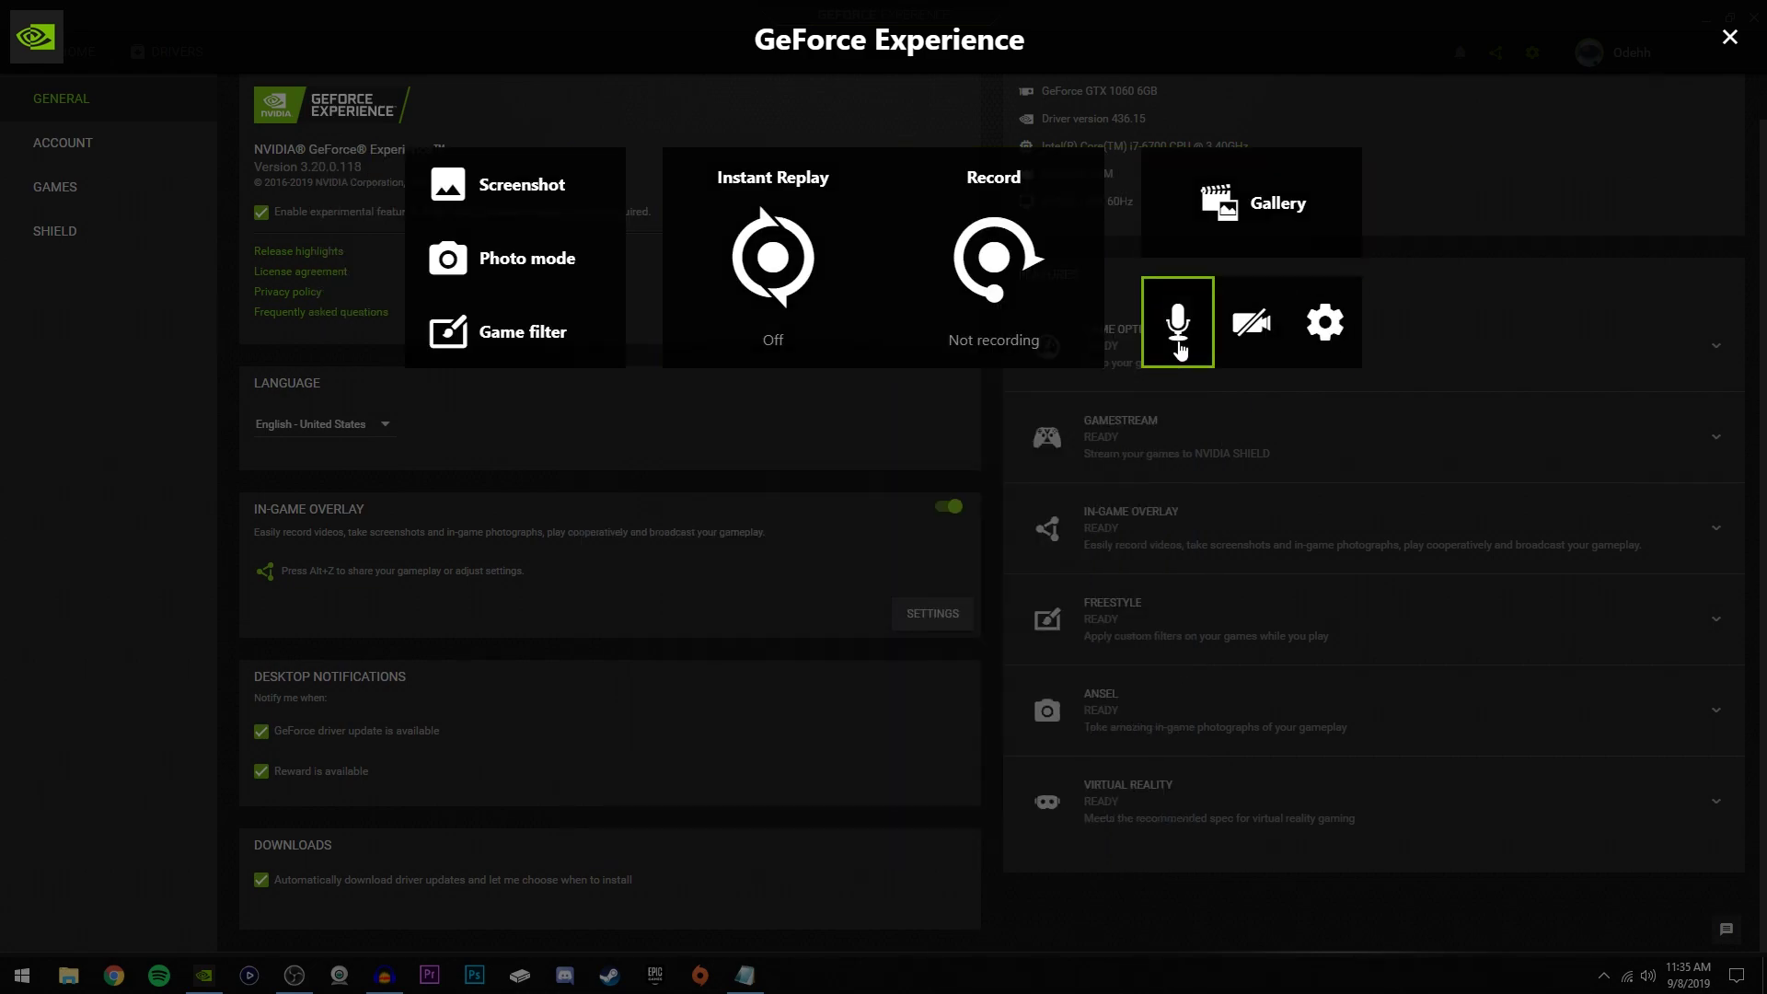
pyautogui.click(1179, 348)
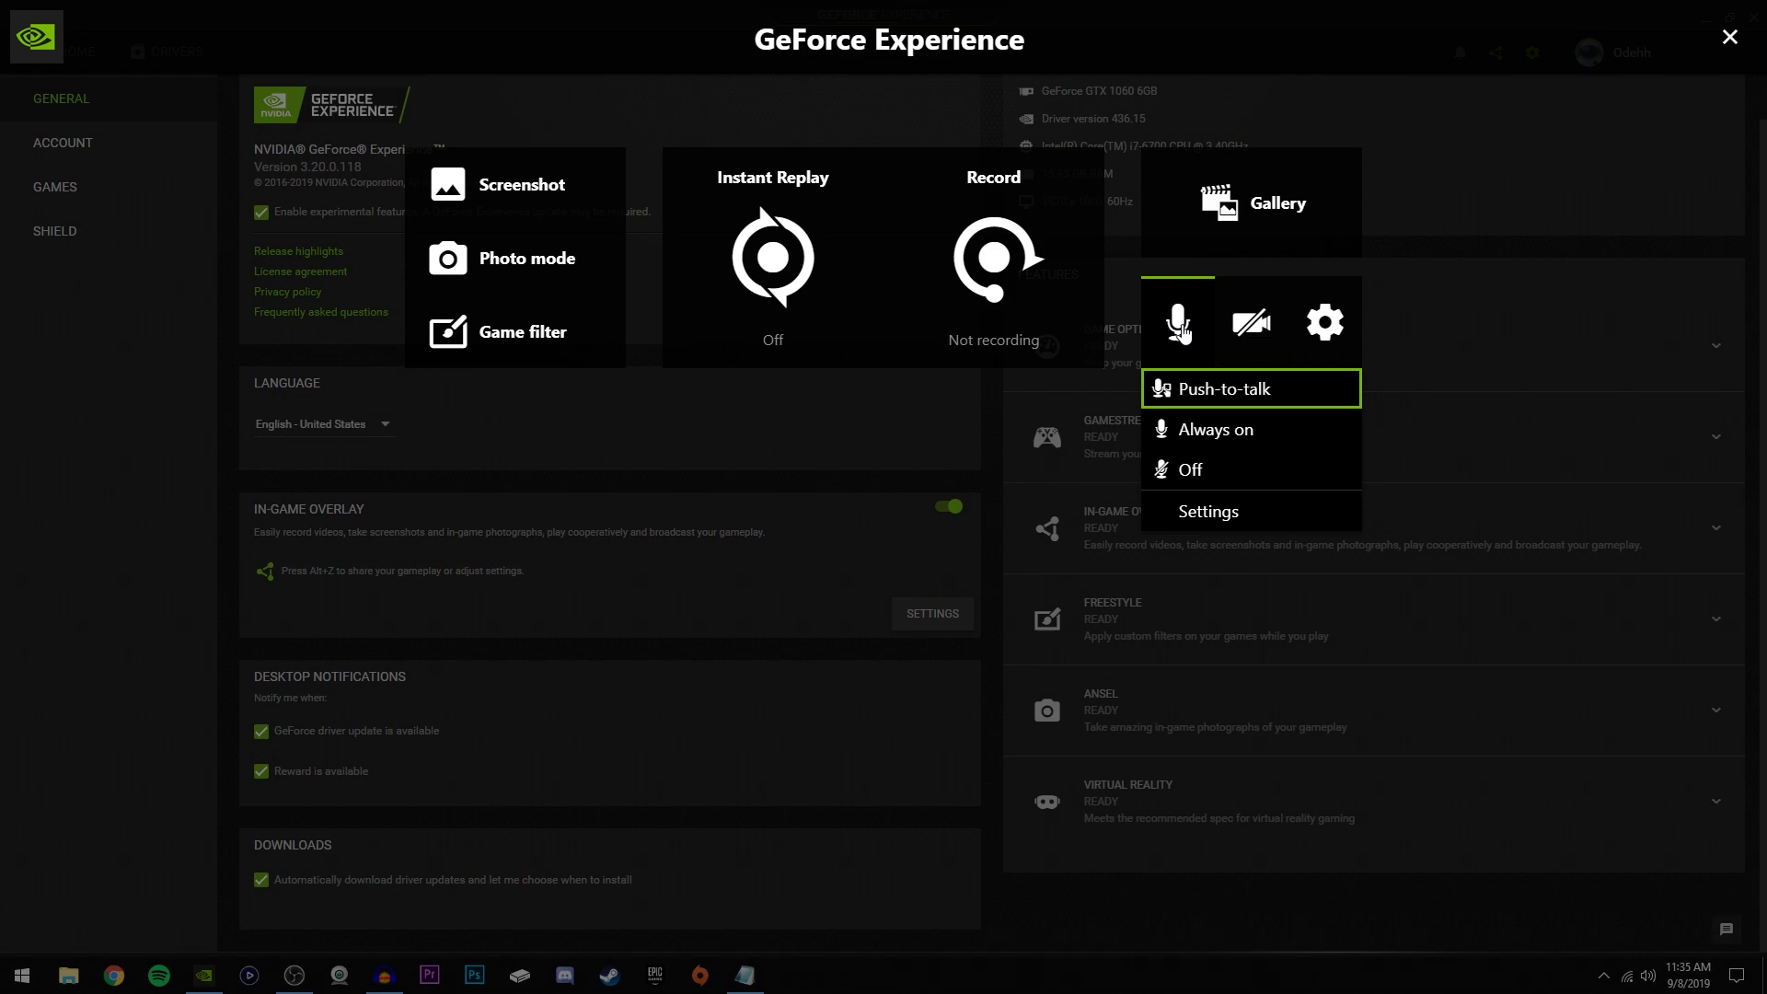
pyautogui.click(1209, 442)
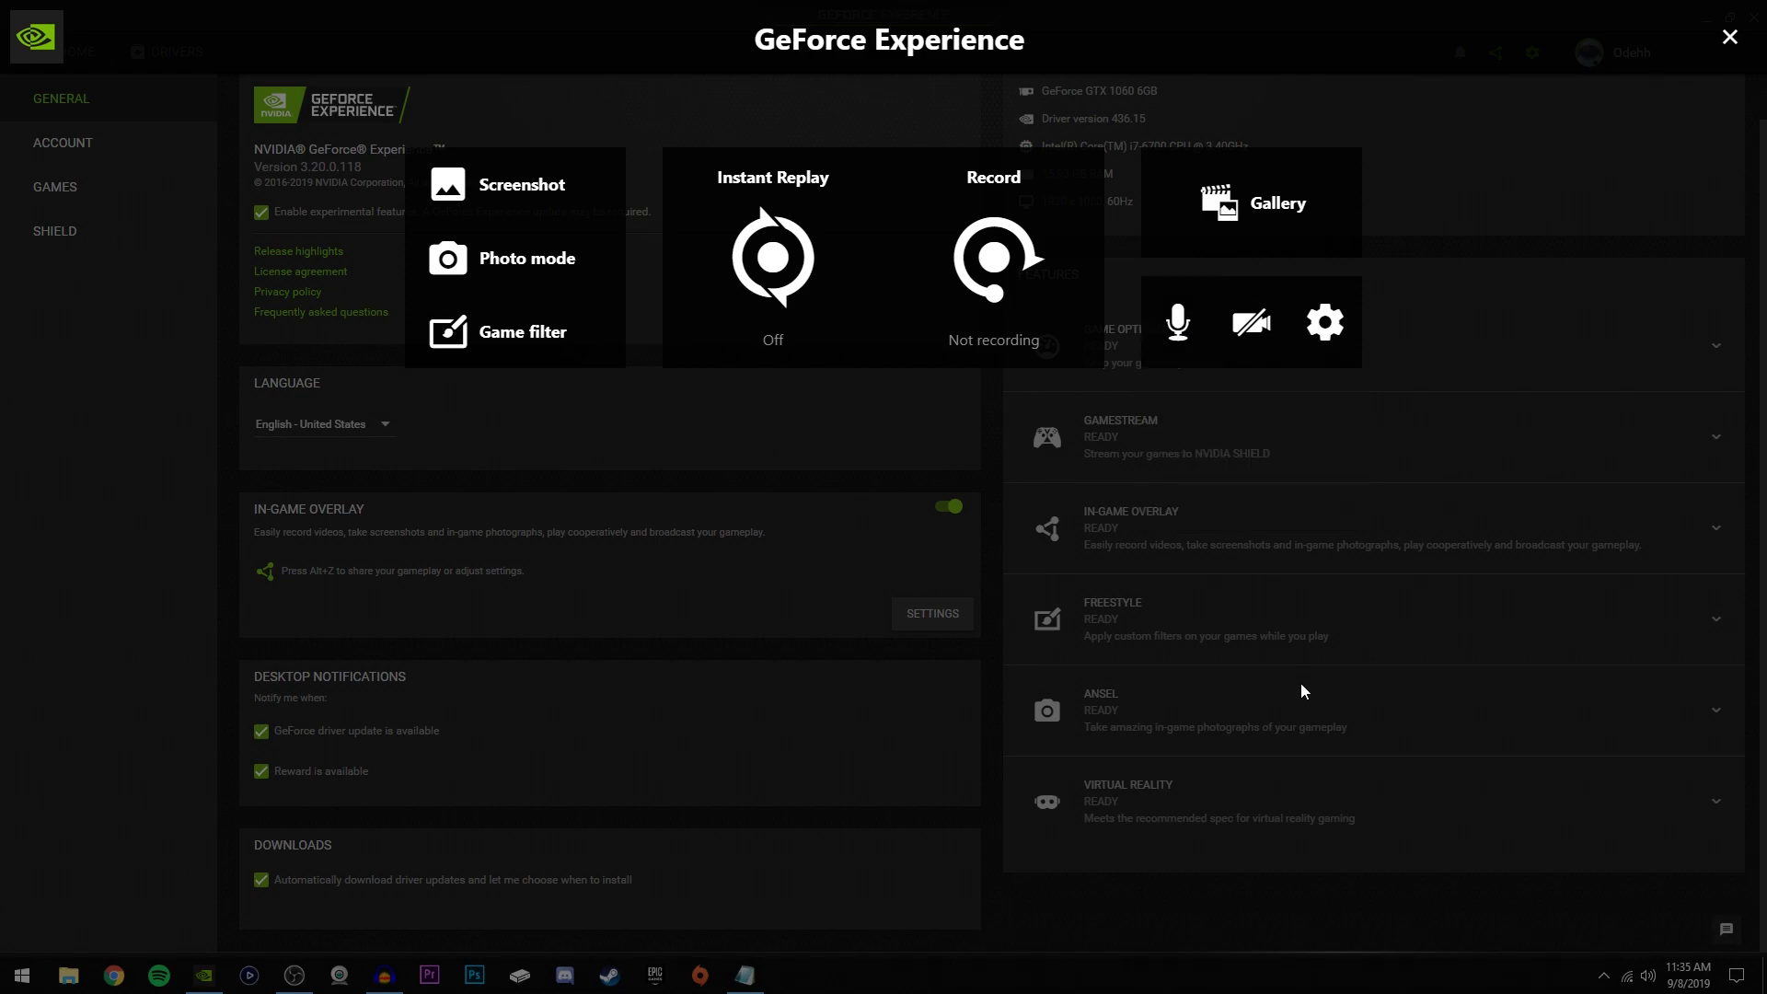
pyautogui.click(1174, 342)
pyautogui.click(1204, 395)
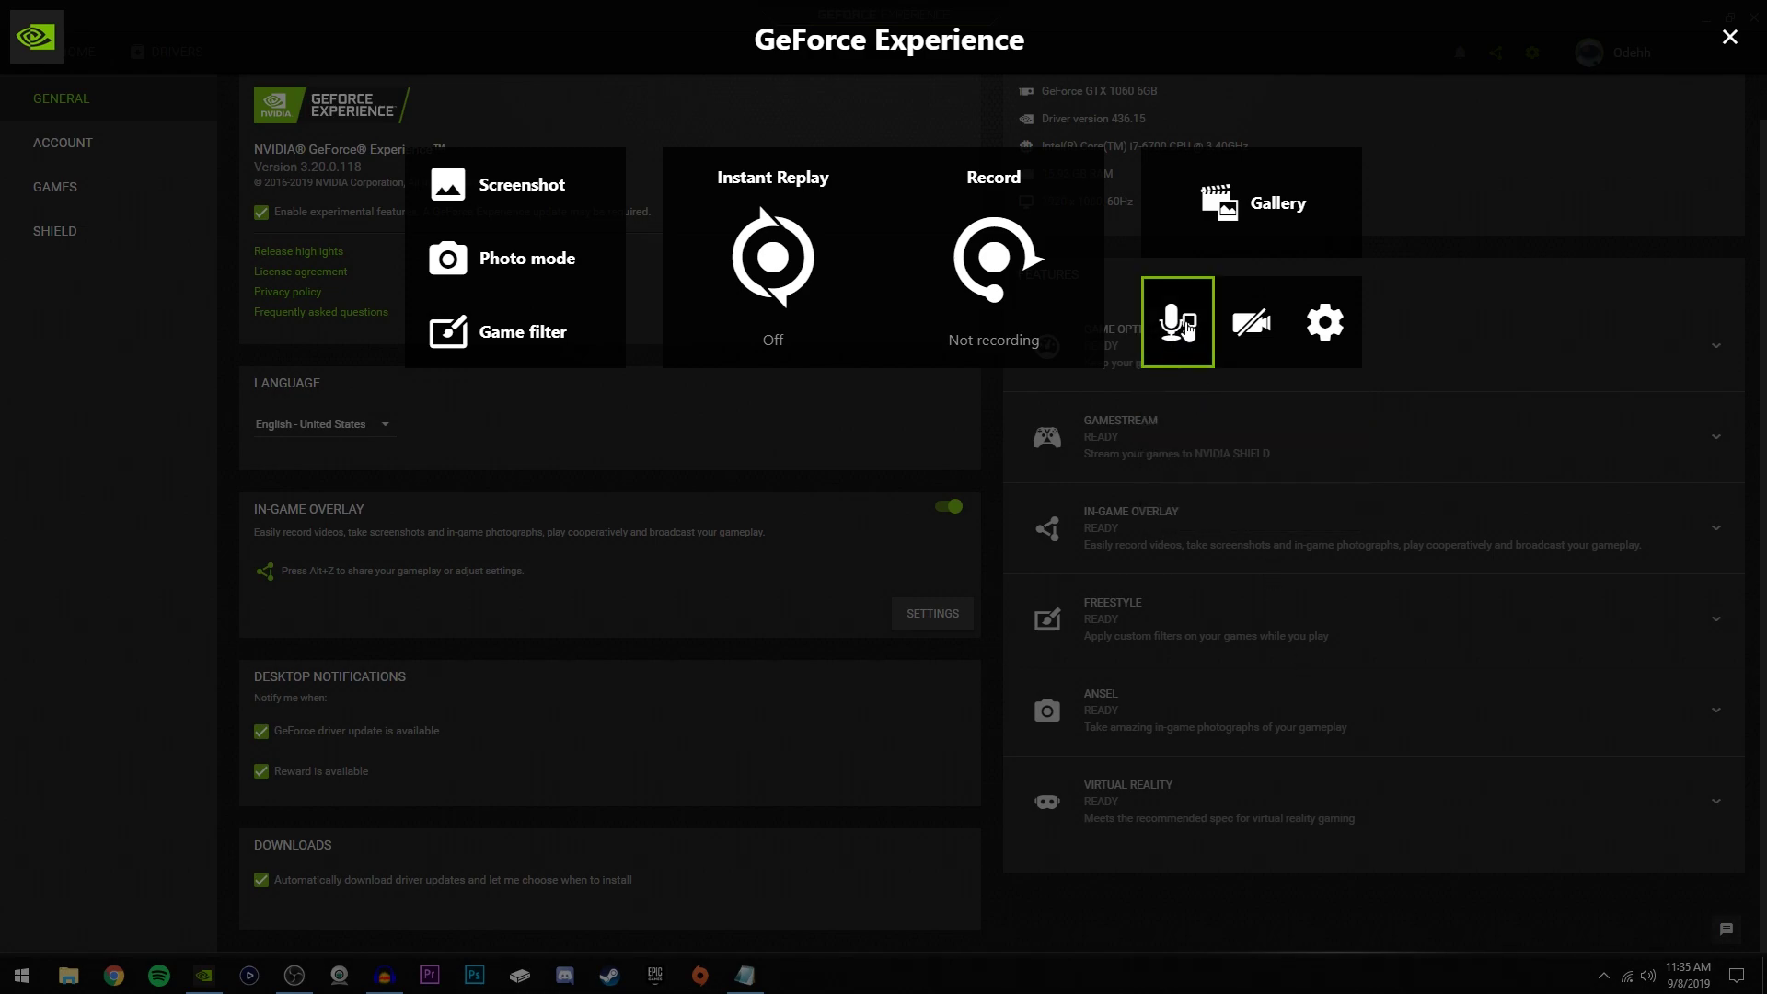
pyautogui.click(1178, 348)
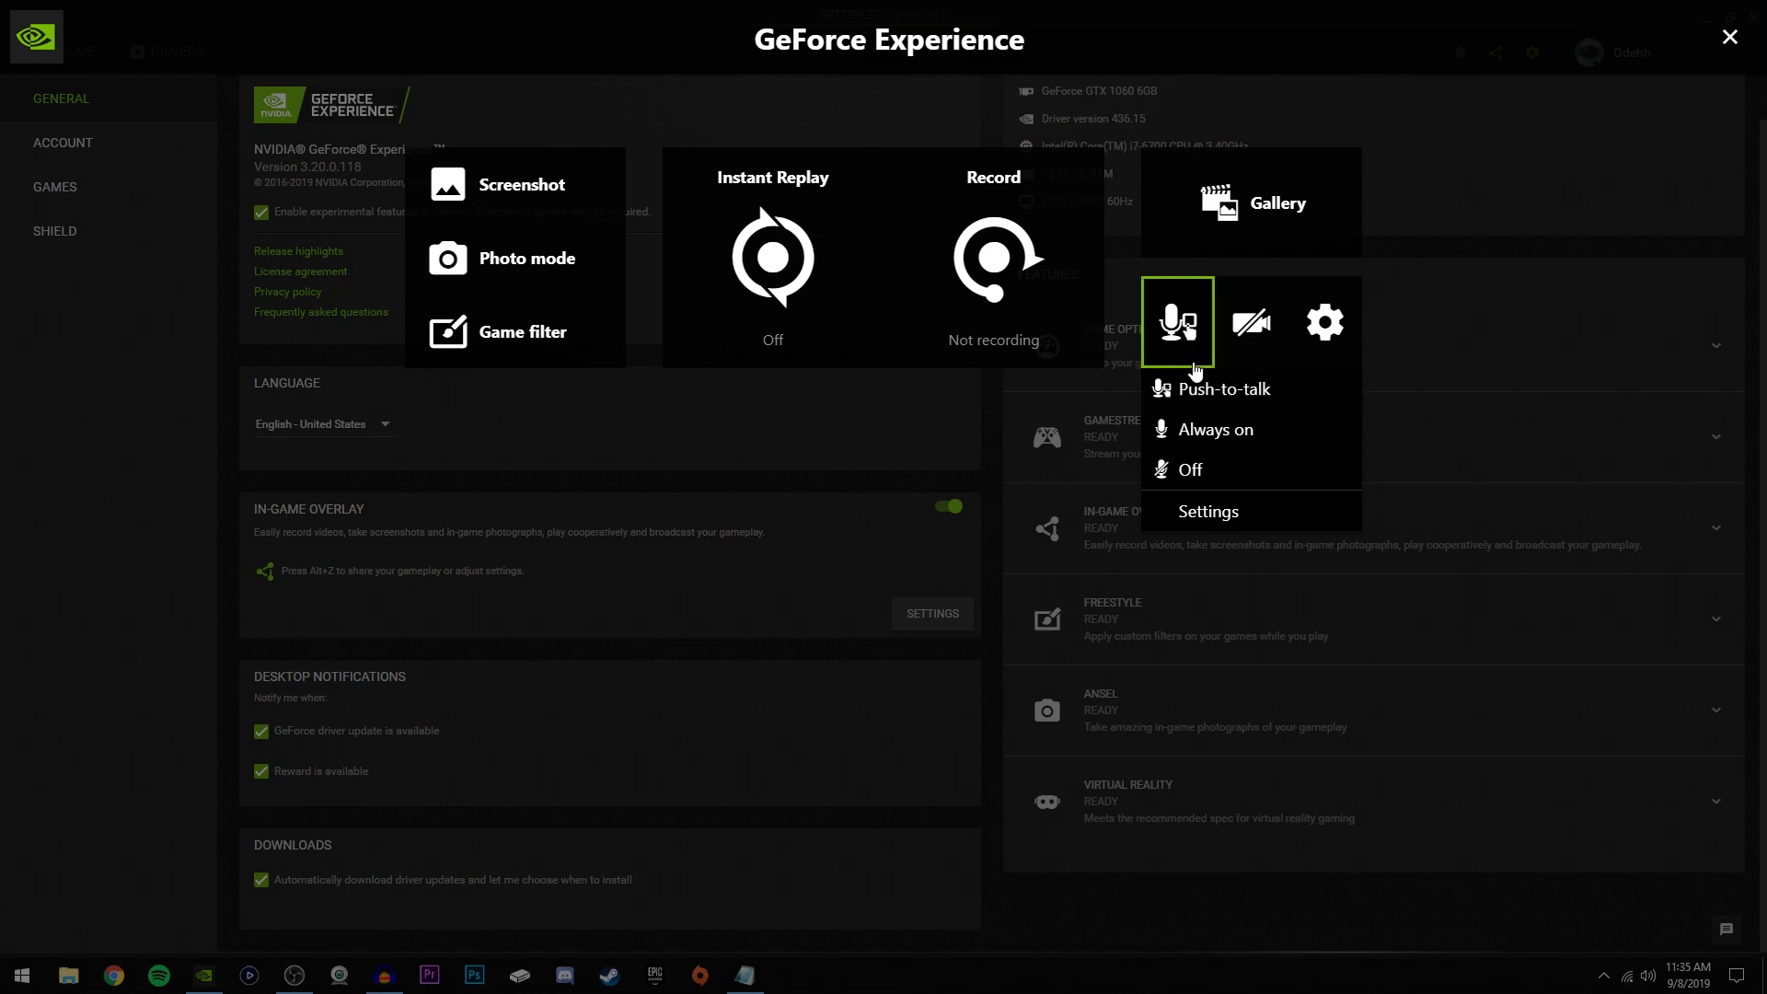
pyautogui.click(1204, 442)
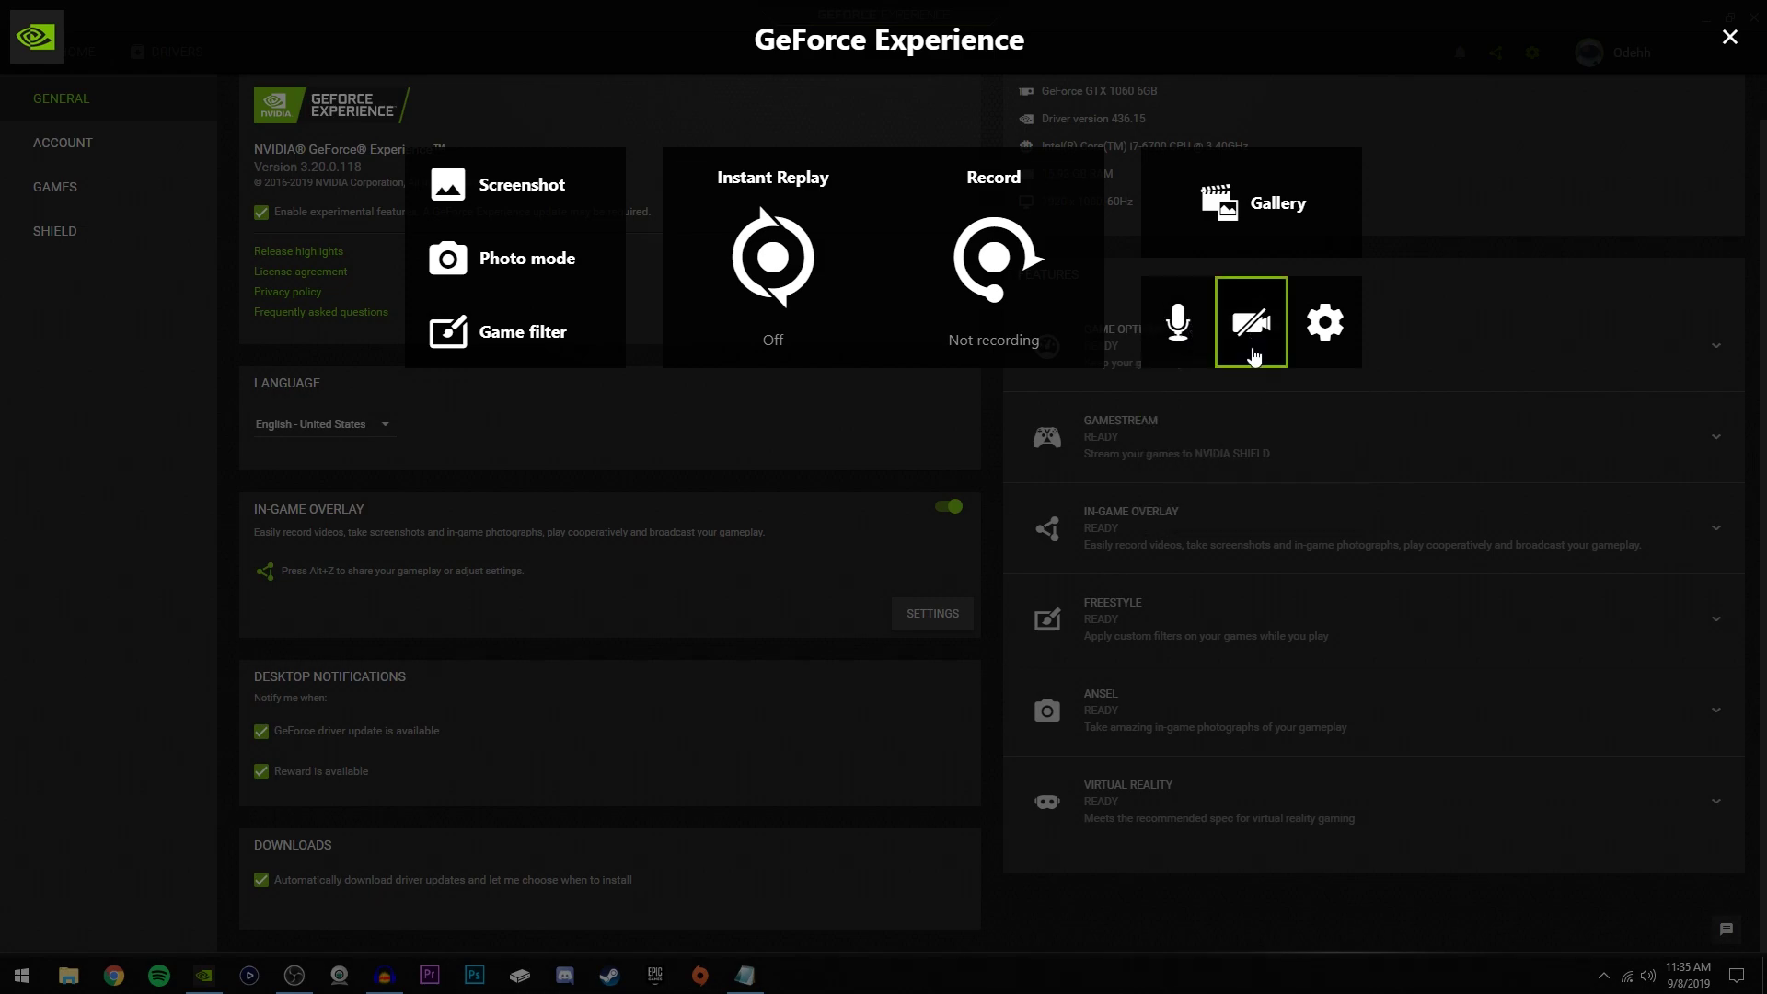
# - Set the overlay webcam option to Off after briefly turning it on
pyautogui.click(1255, 340)
pyautogui.click(1254, 387)
pyautogui.click(1252, 338)
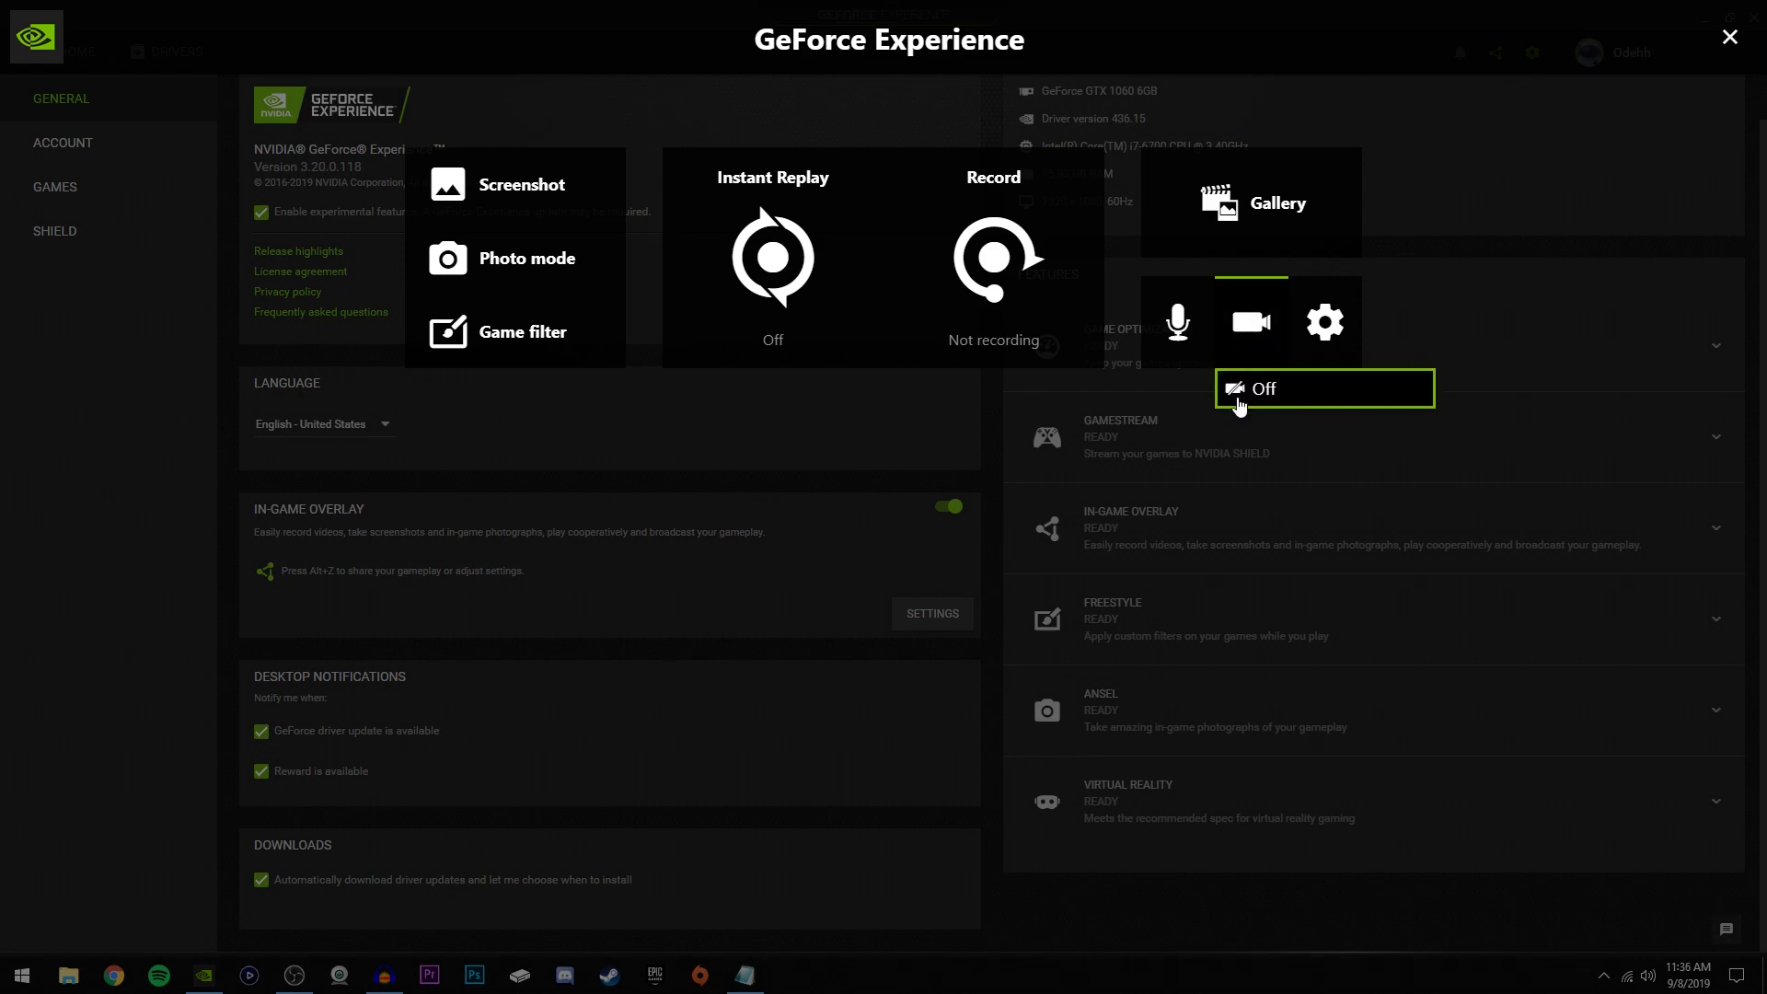
pyautogui.click(1256, 320)
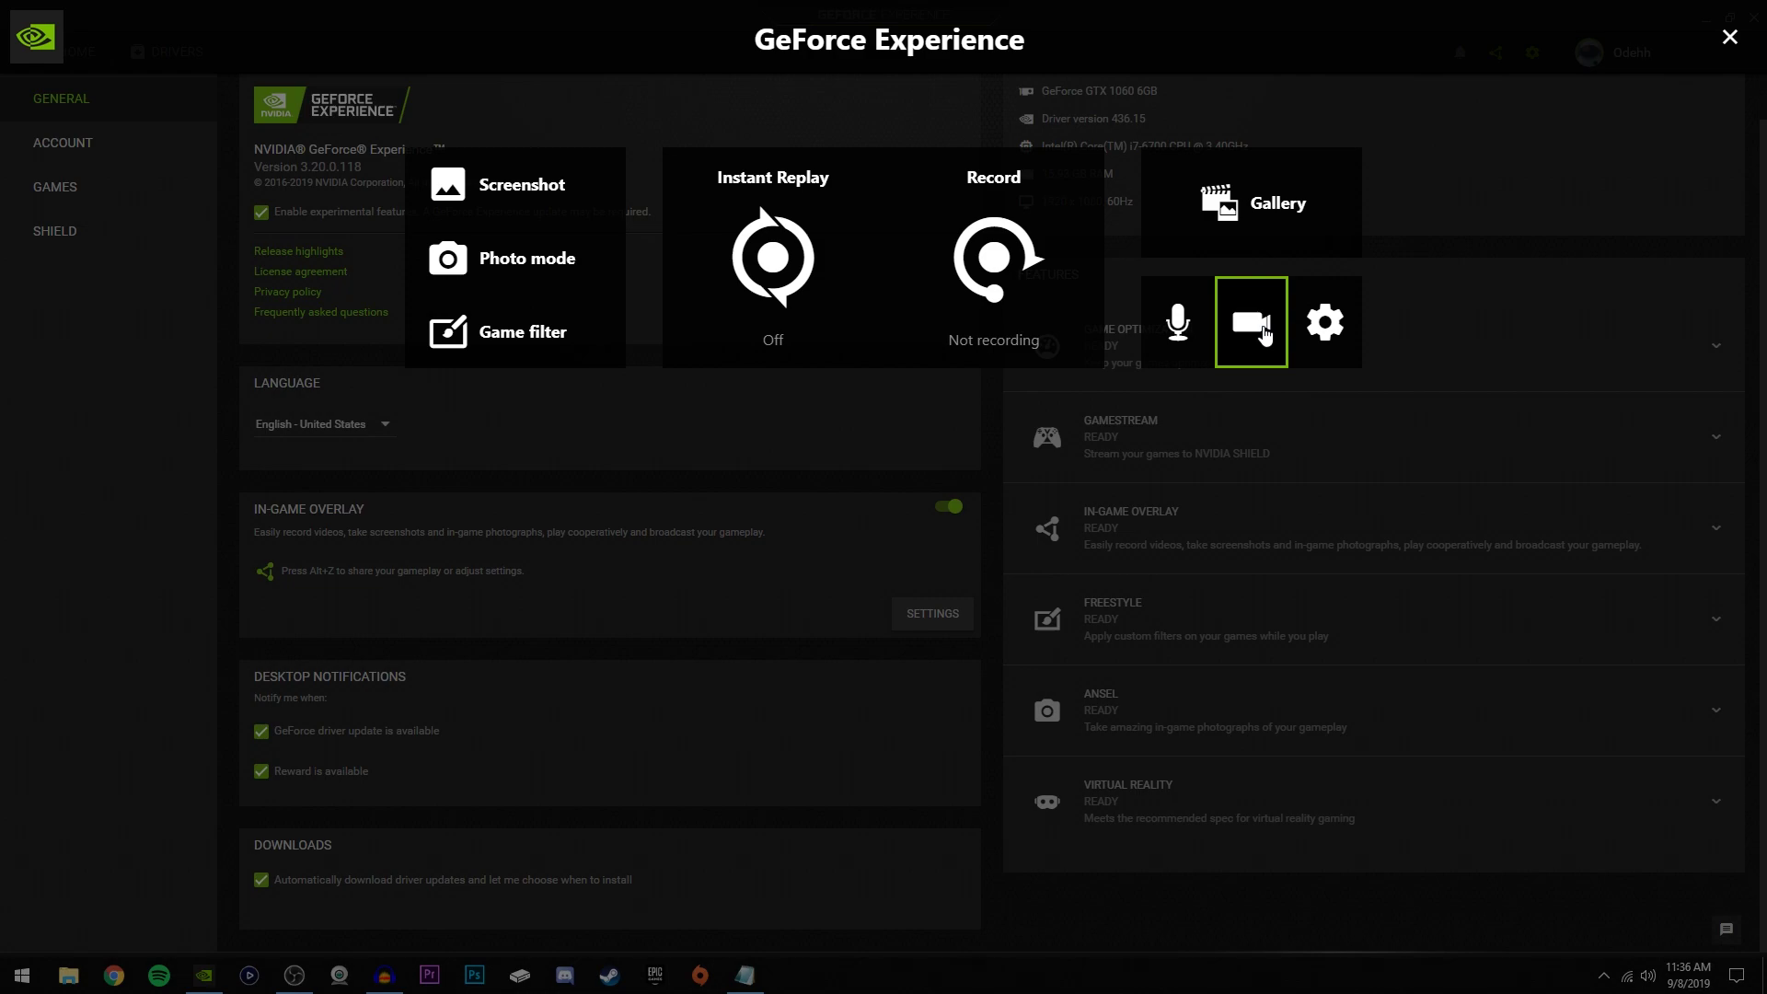
pyautogui.click(1266, 333)
pyautogui.click(1235, 396)
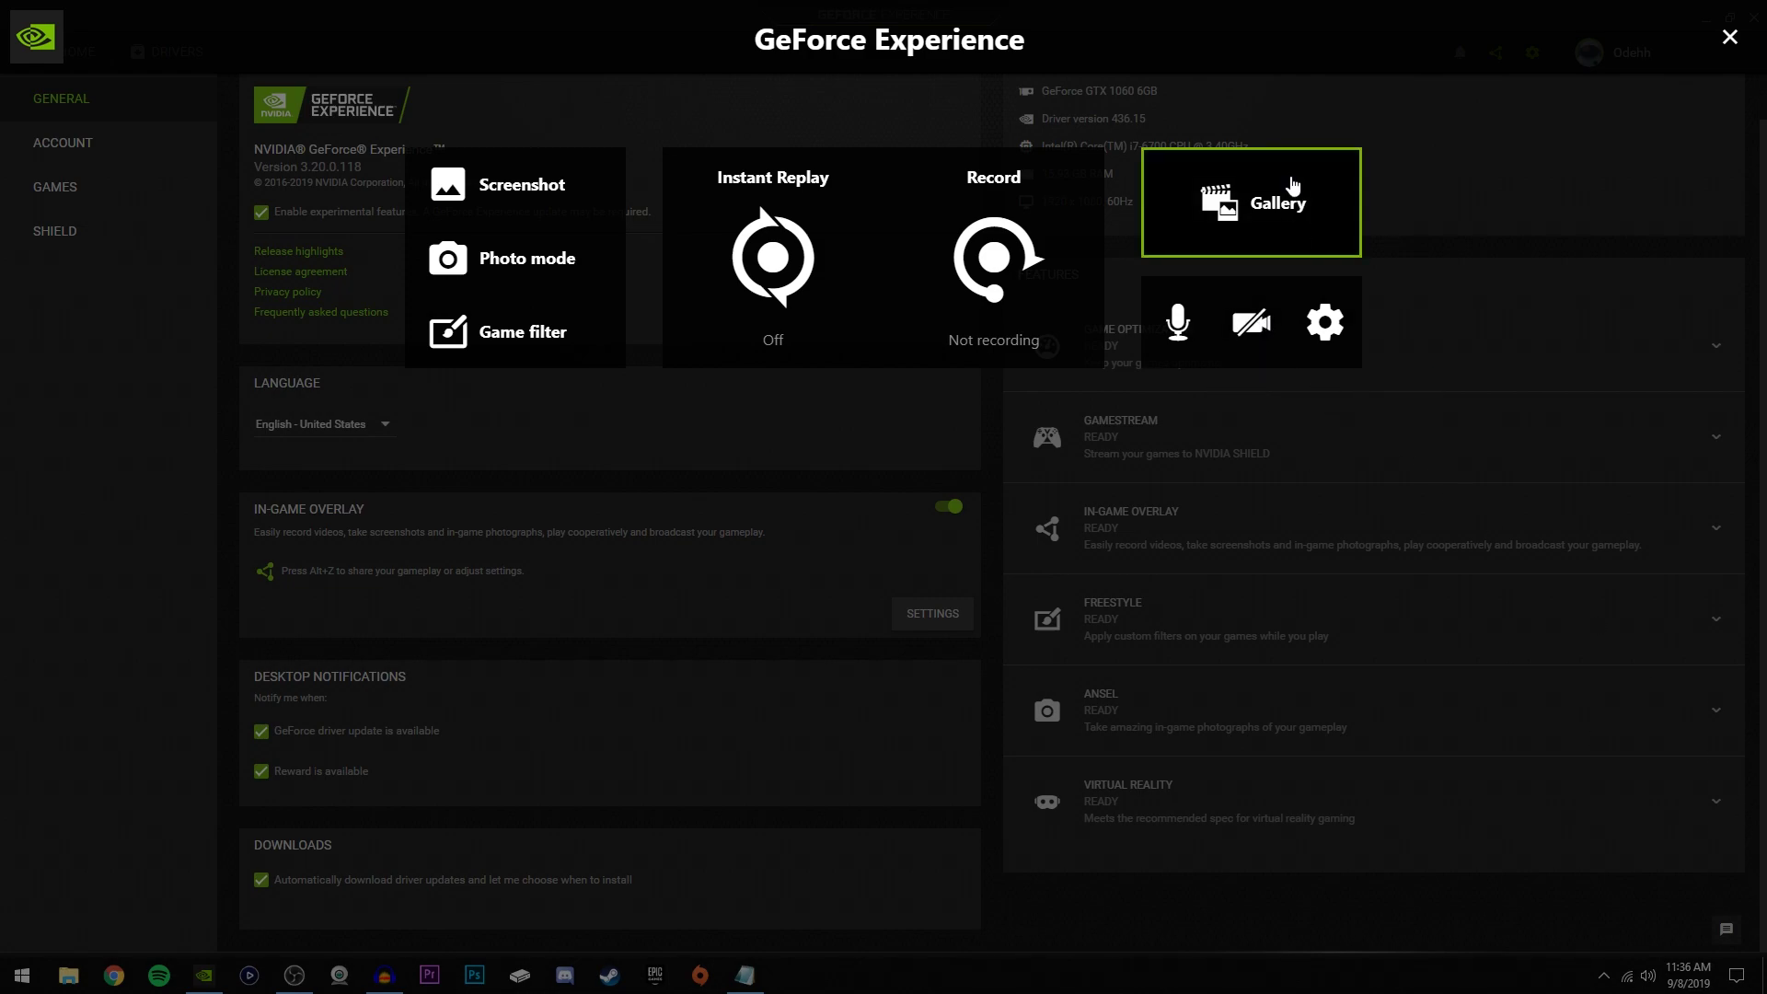
pyautogui.click(1293, 185)
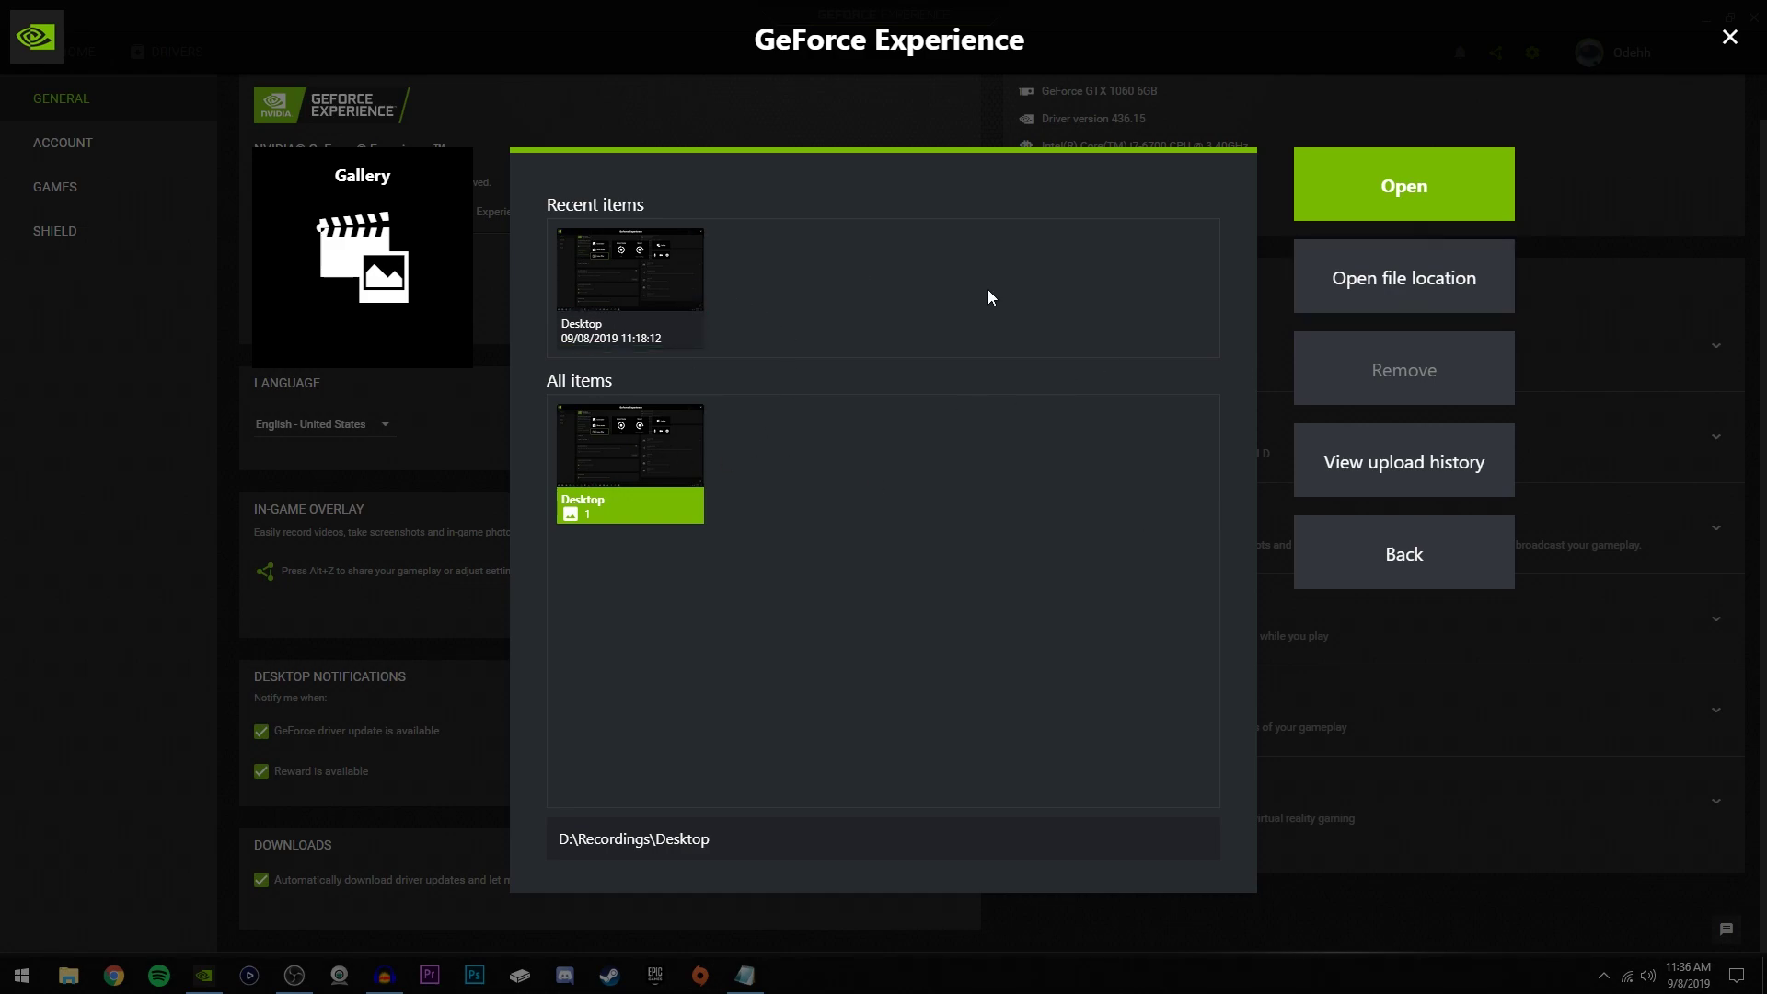
pyautogui.click(1412, 276)
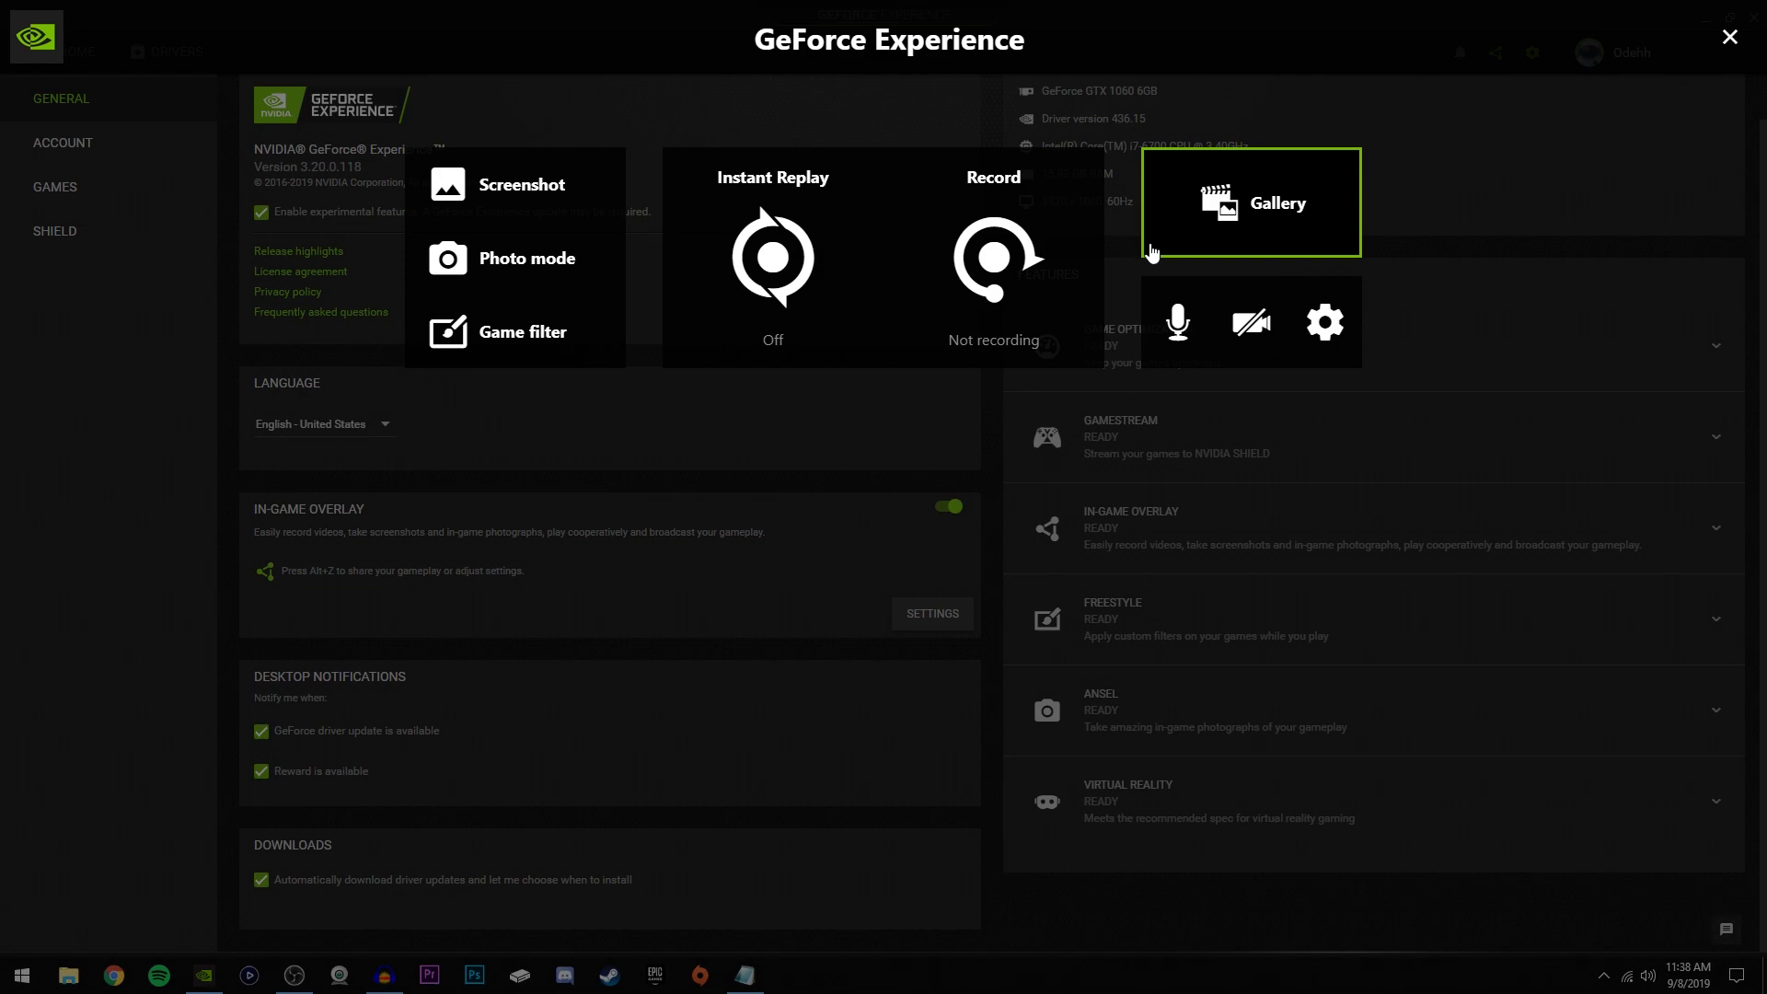
pyautogui.click(1731, 37)
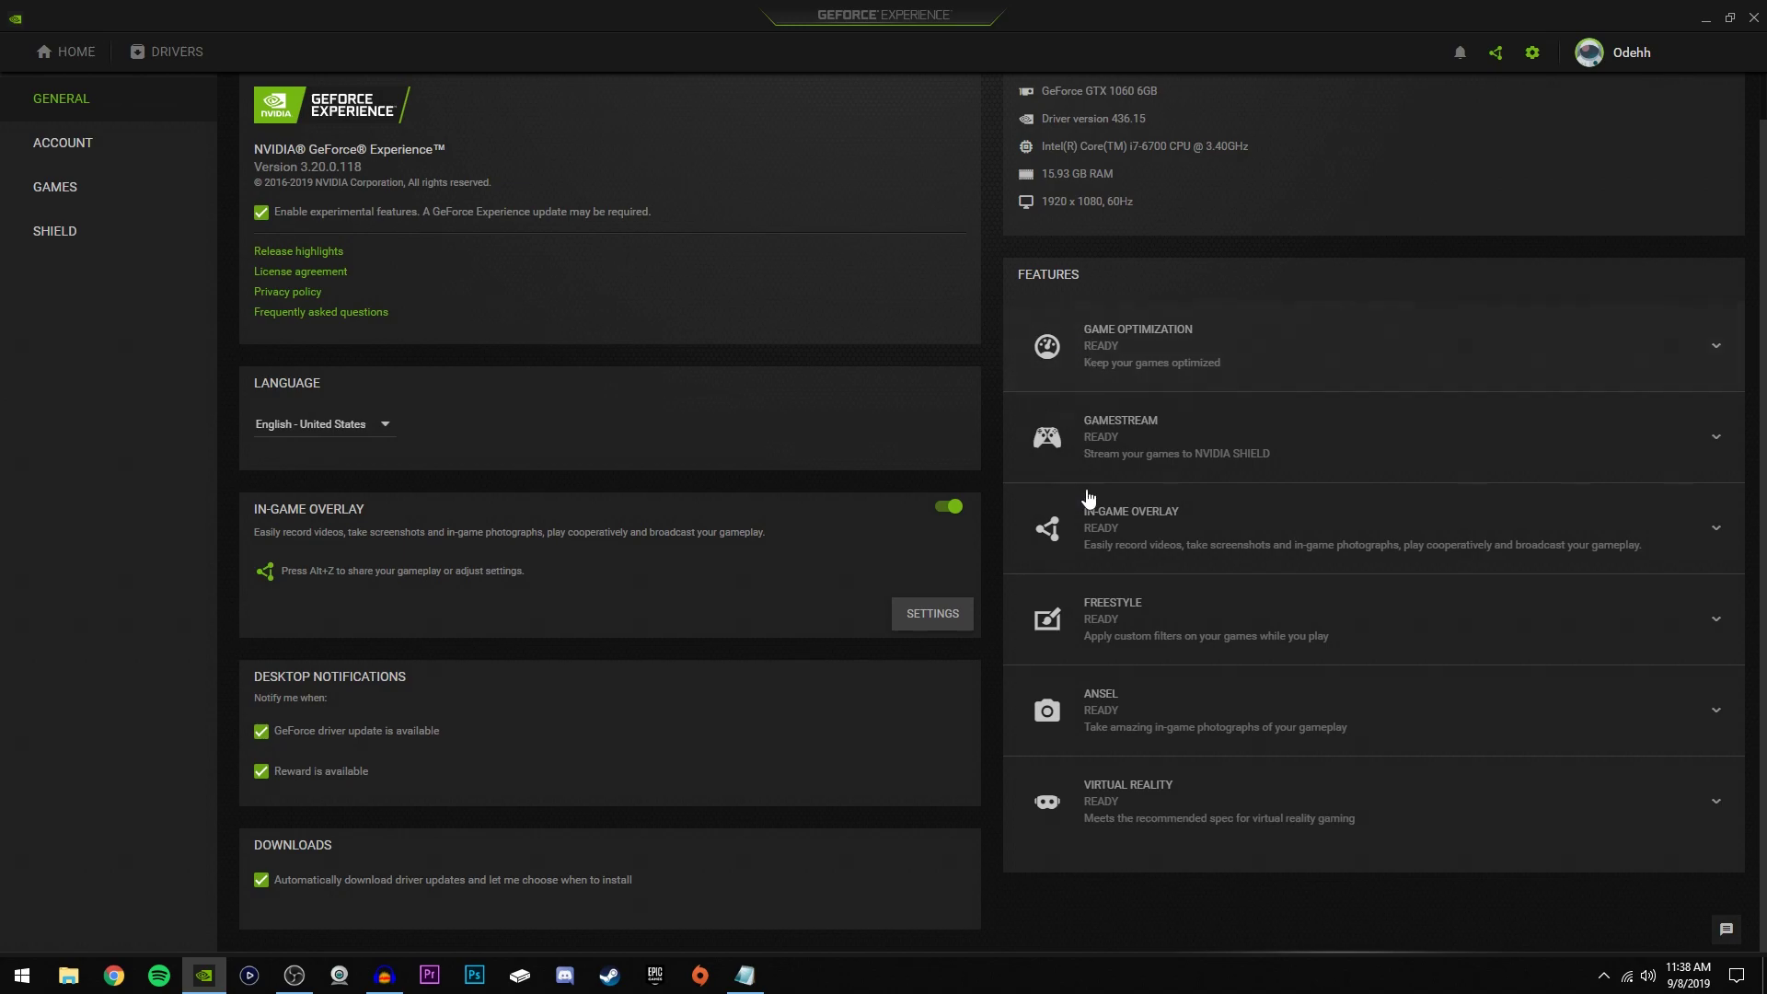
# - From the tray's Sounds menu, confirm the AT2020 mic format of 2 channel, 16 bit, 48000 Hz
pyautogui.rightClick(1649, 983)
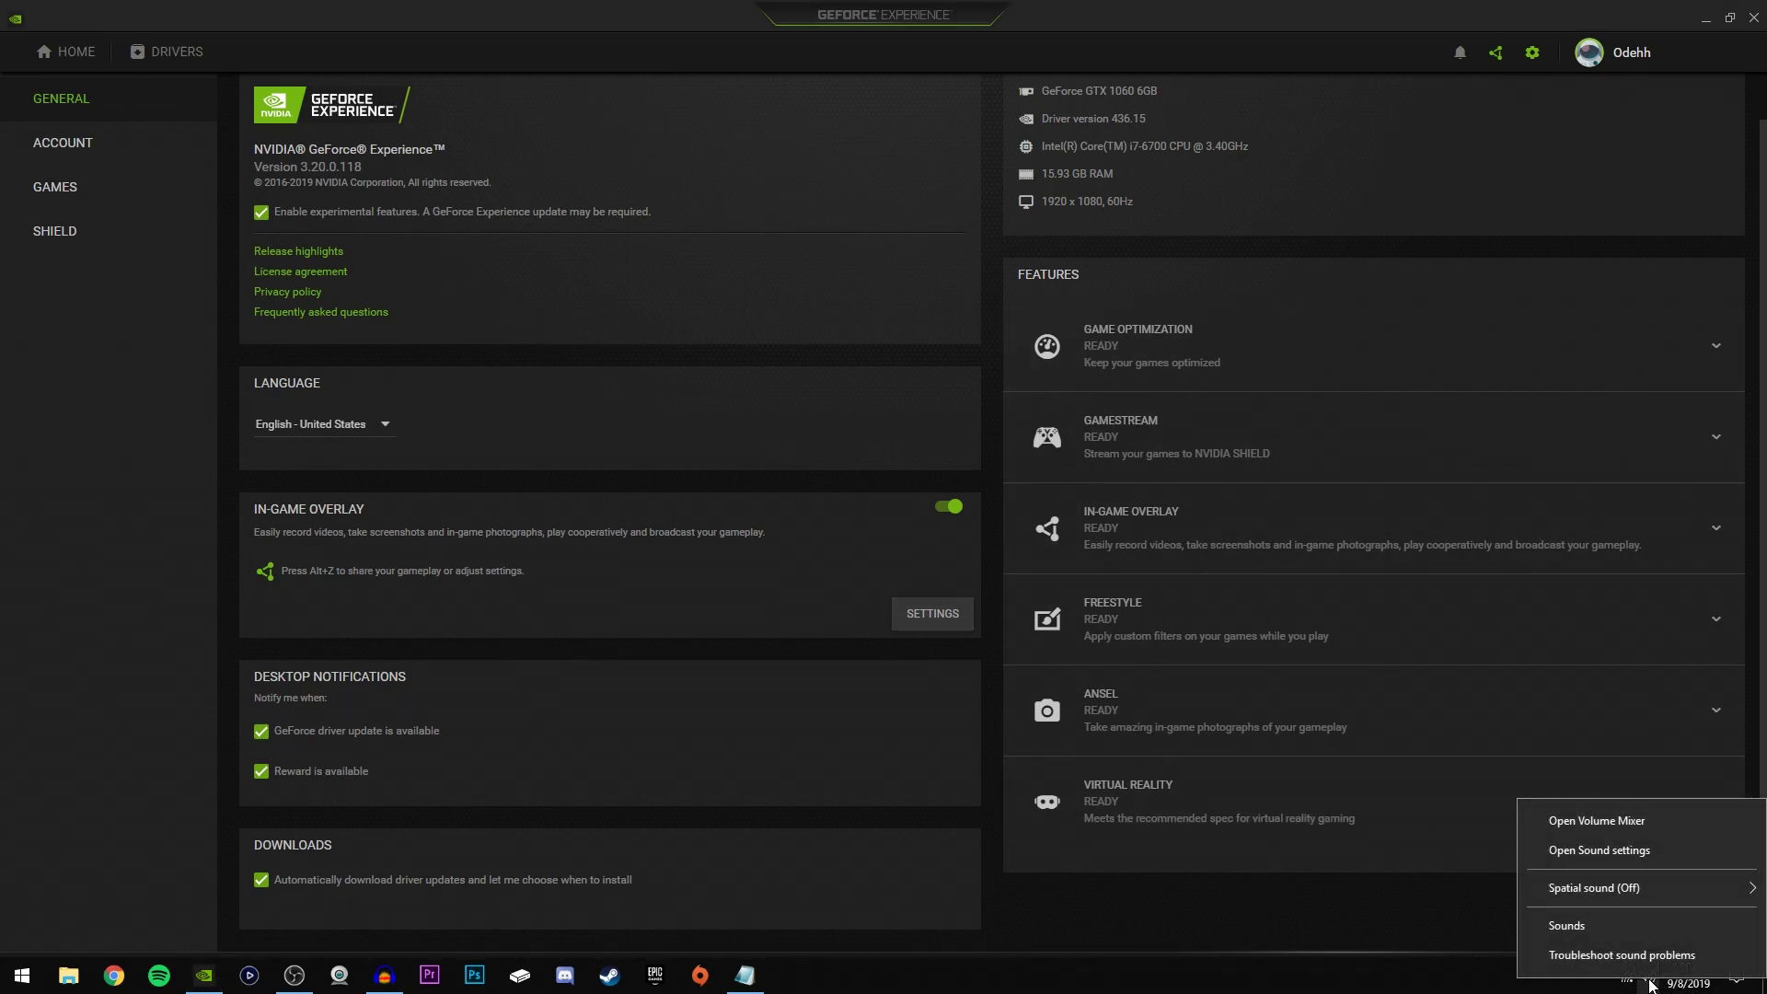
pyautogui.click(1622, 937)
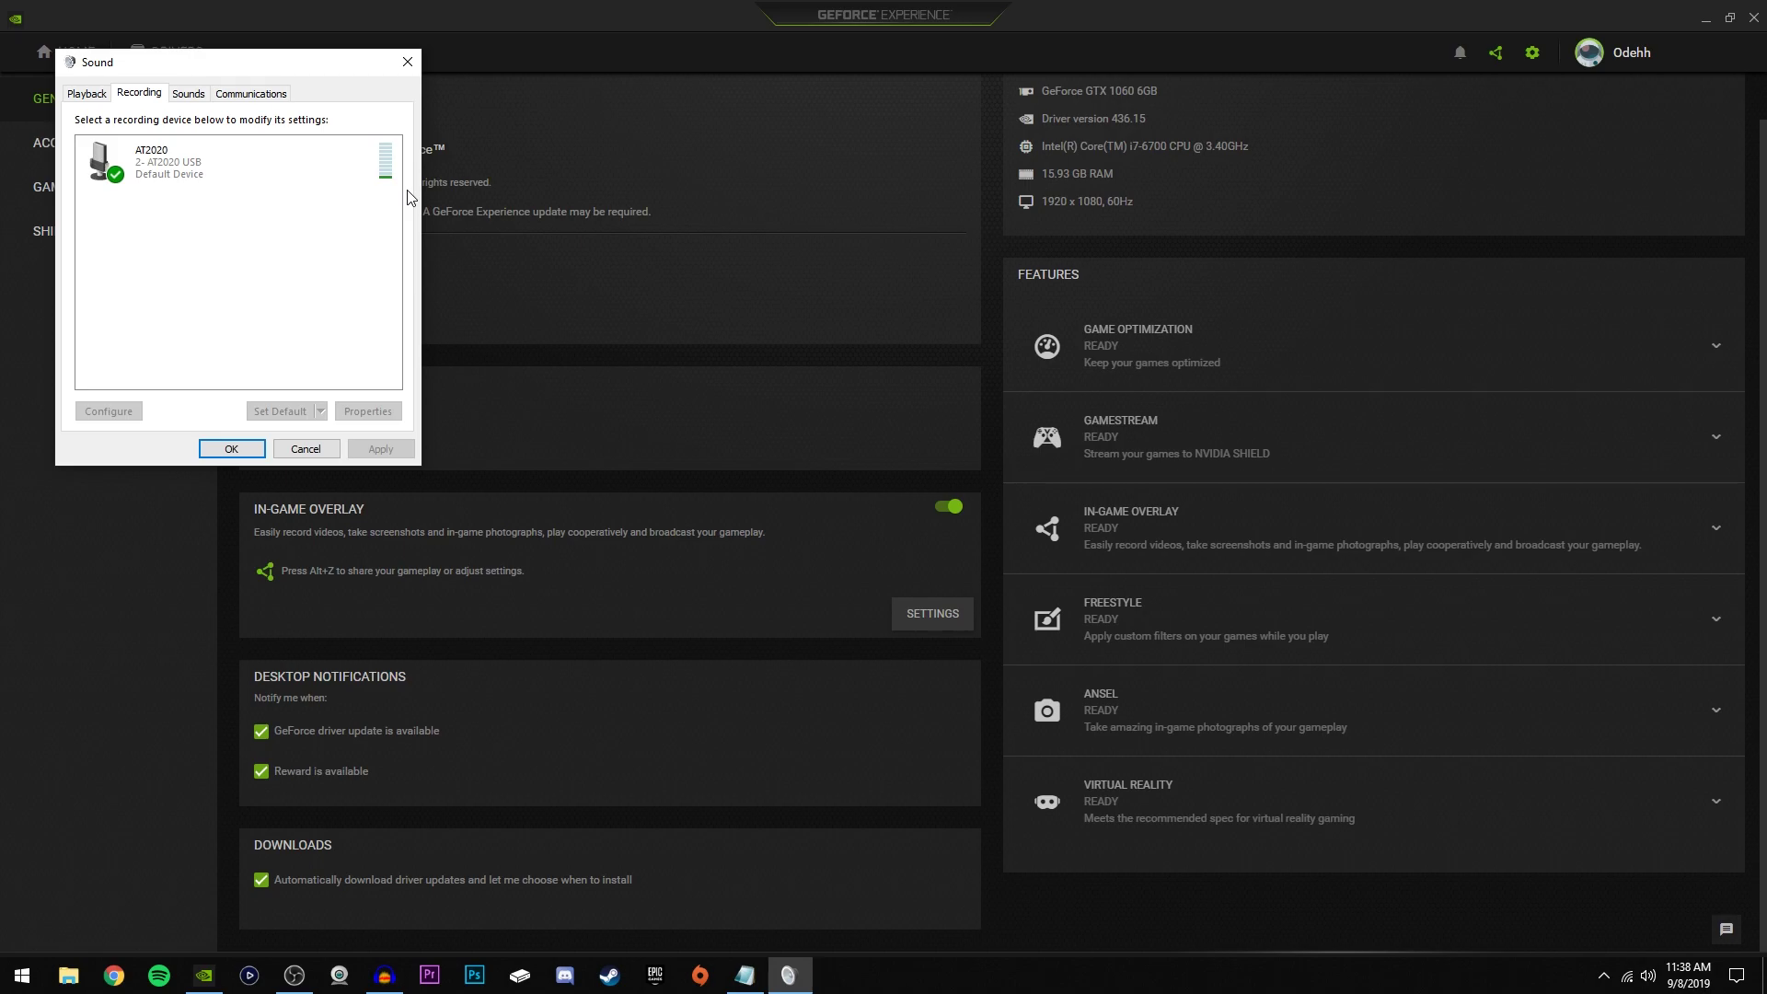
pyautogui.moveTo(298, 62); pyautogui.dragTo(662, 248)
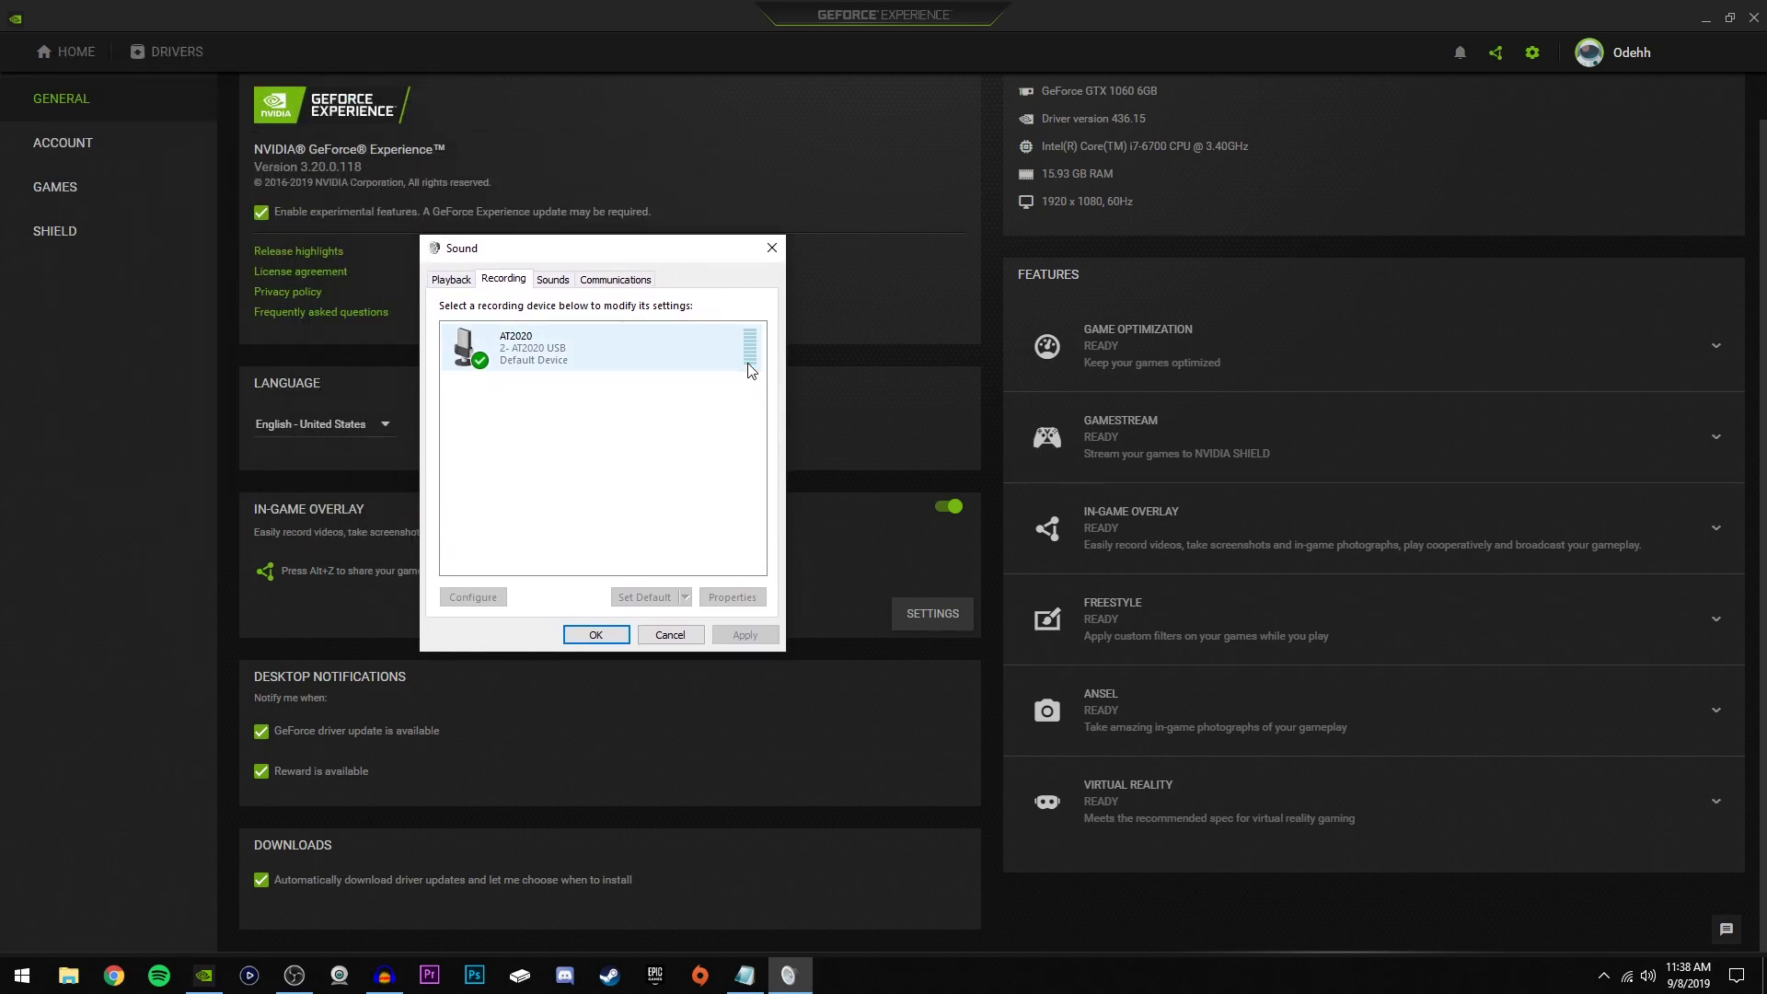
pyautogui.doubleClick(655, 368)
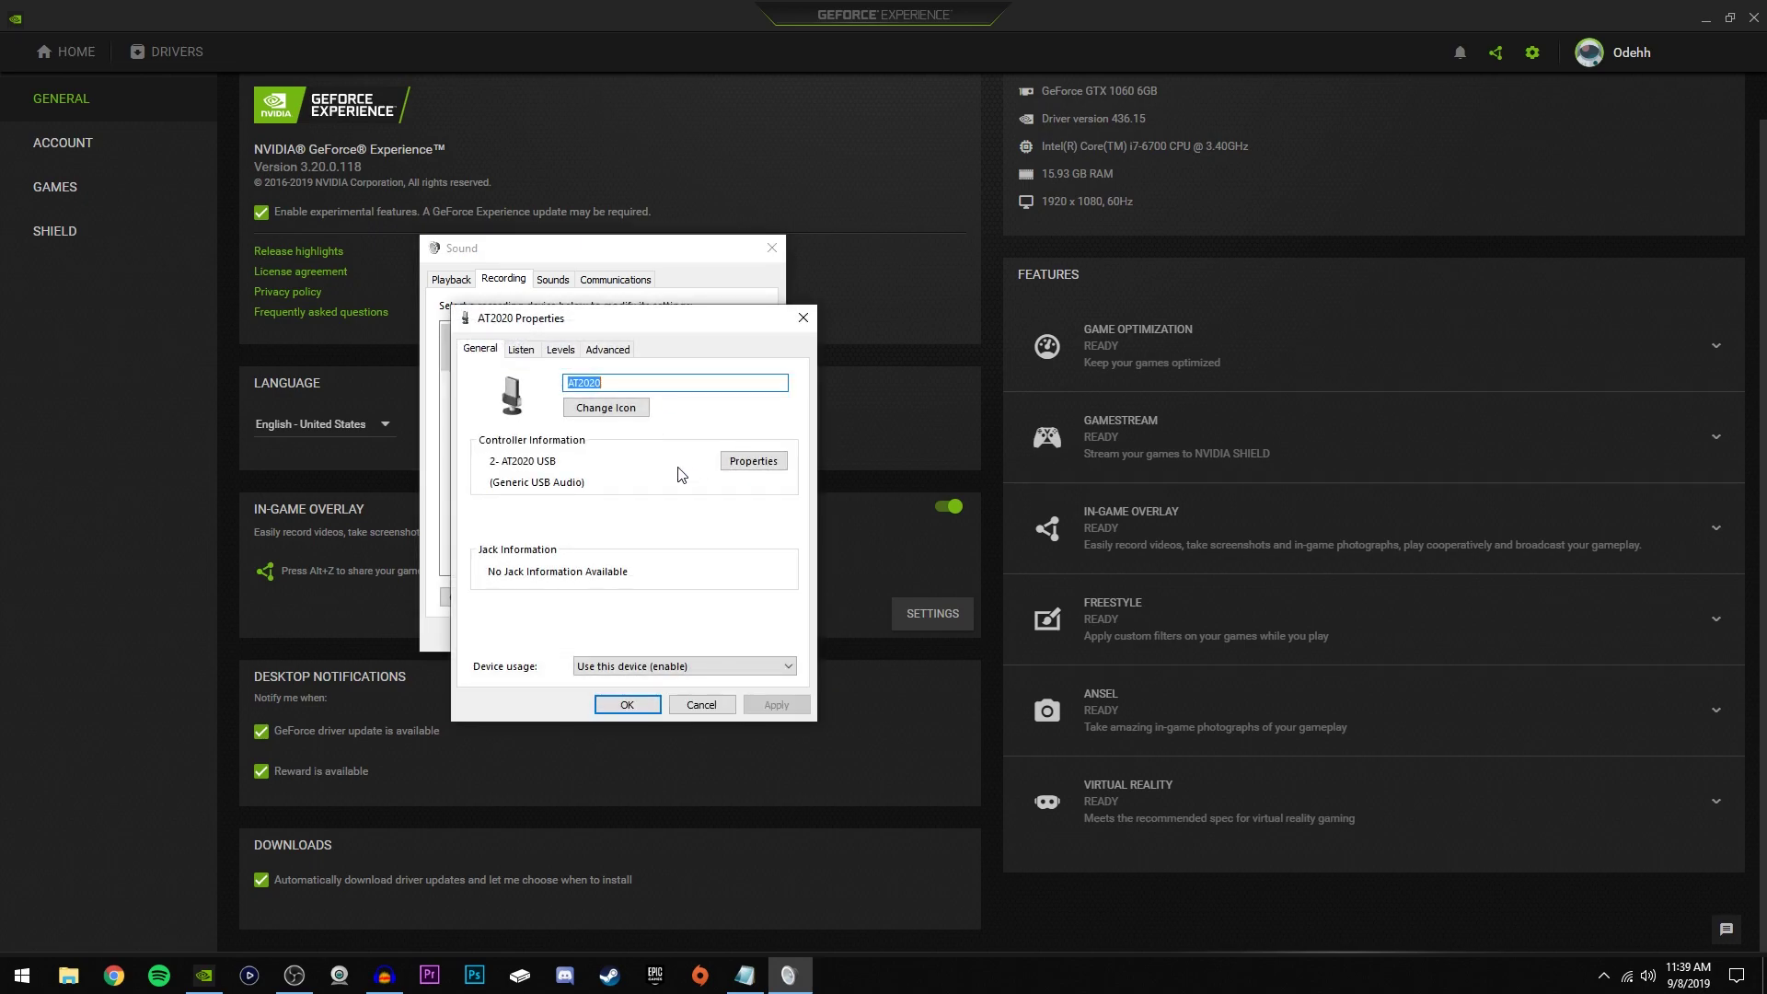
pyautogui.click(610, 350)
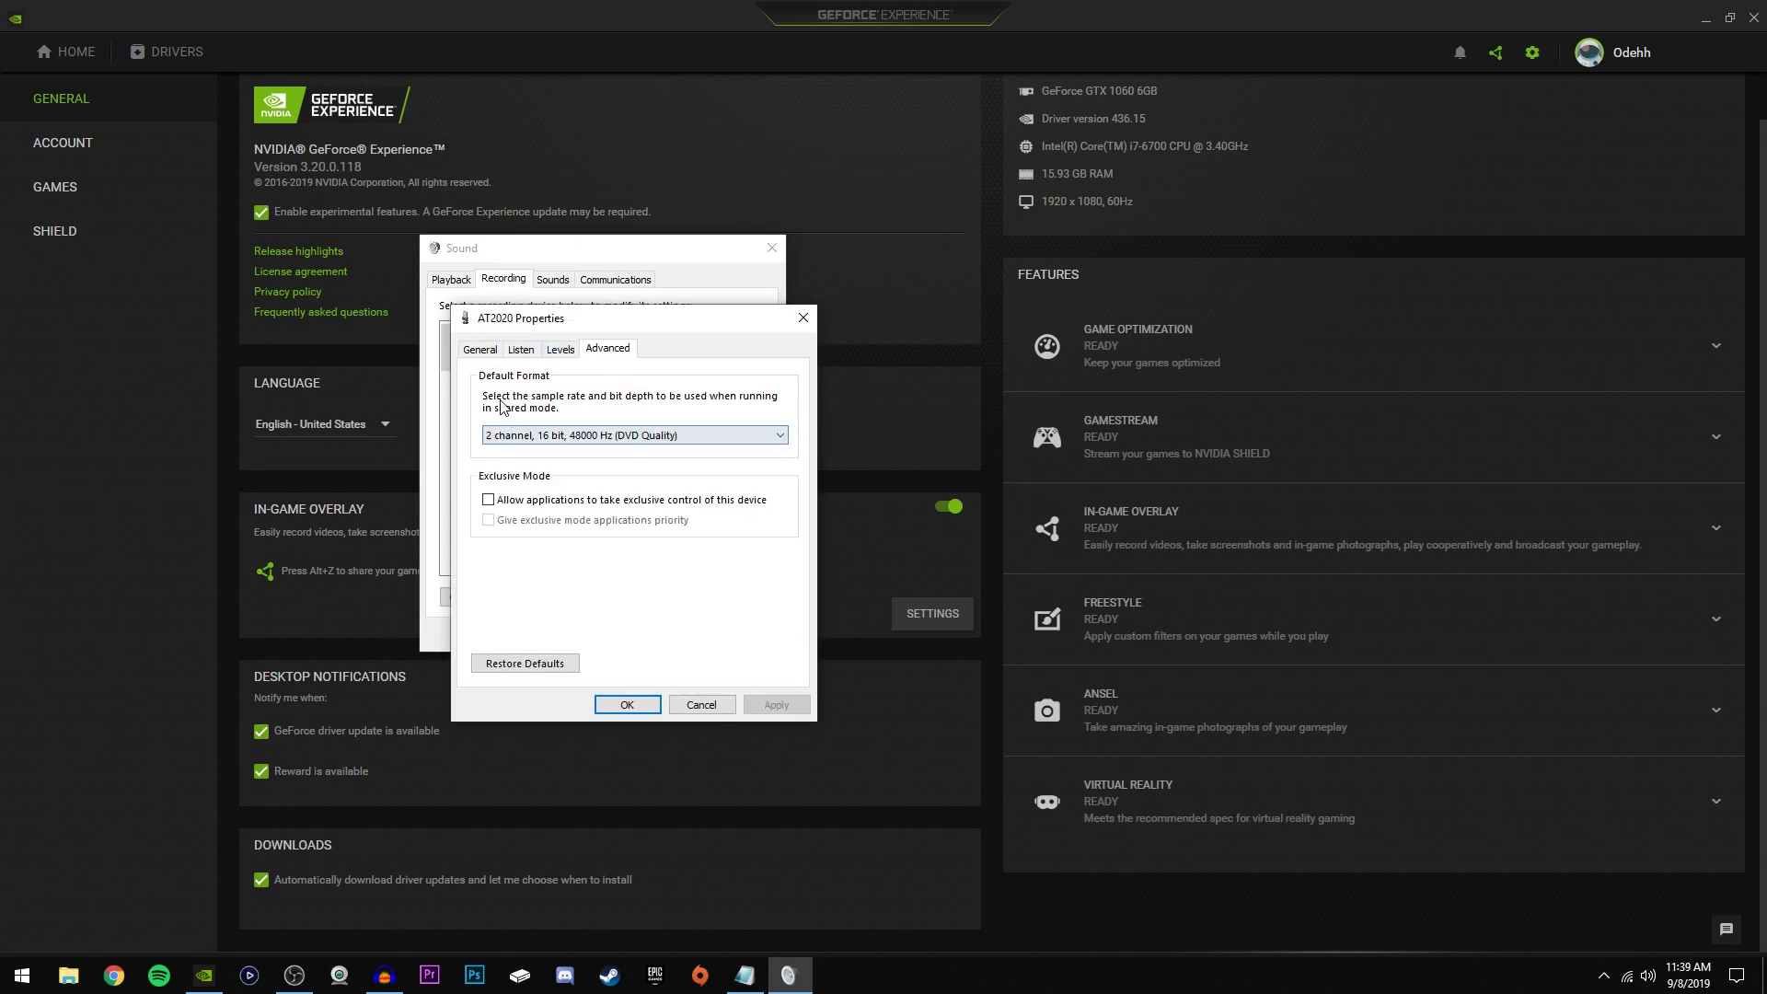
pyautogui.click(505, 440)
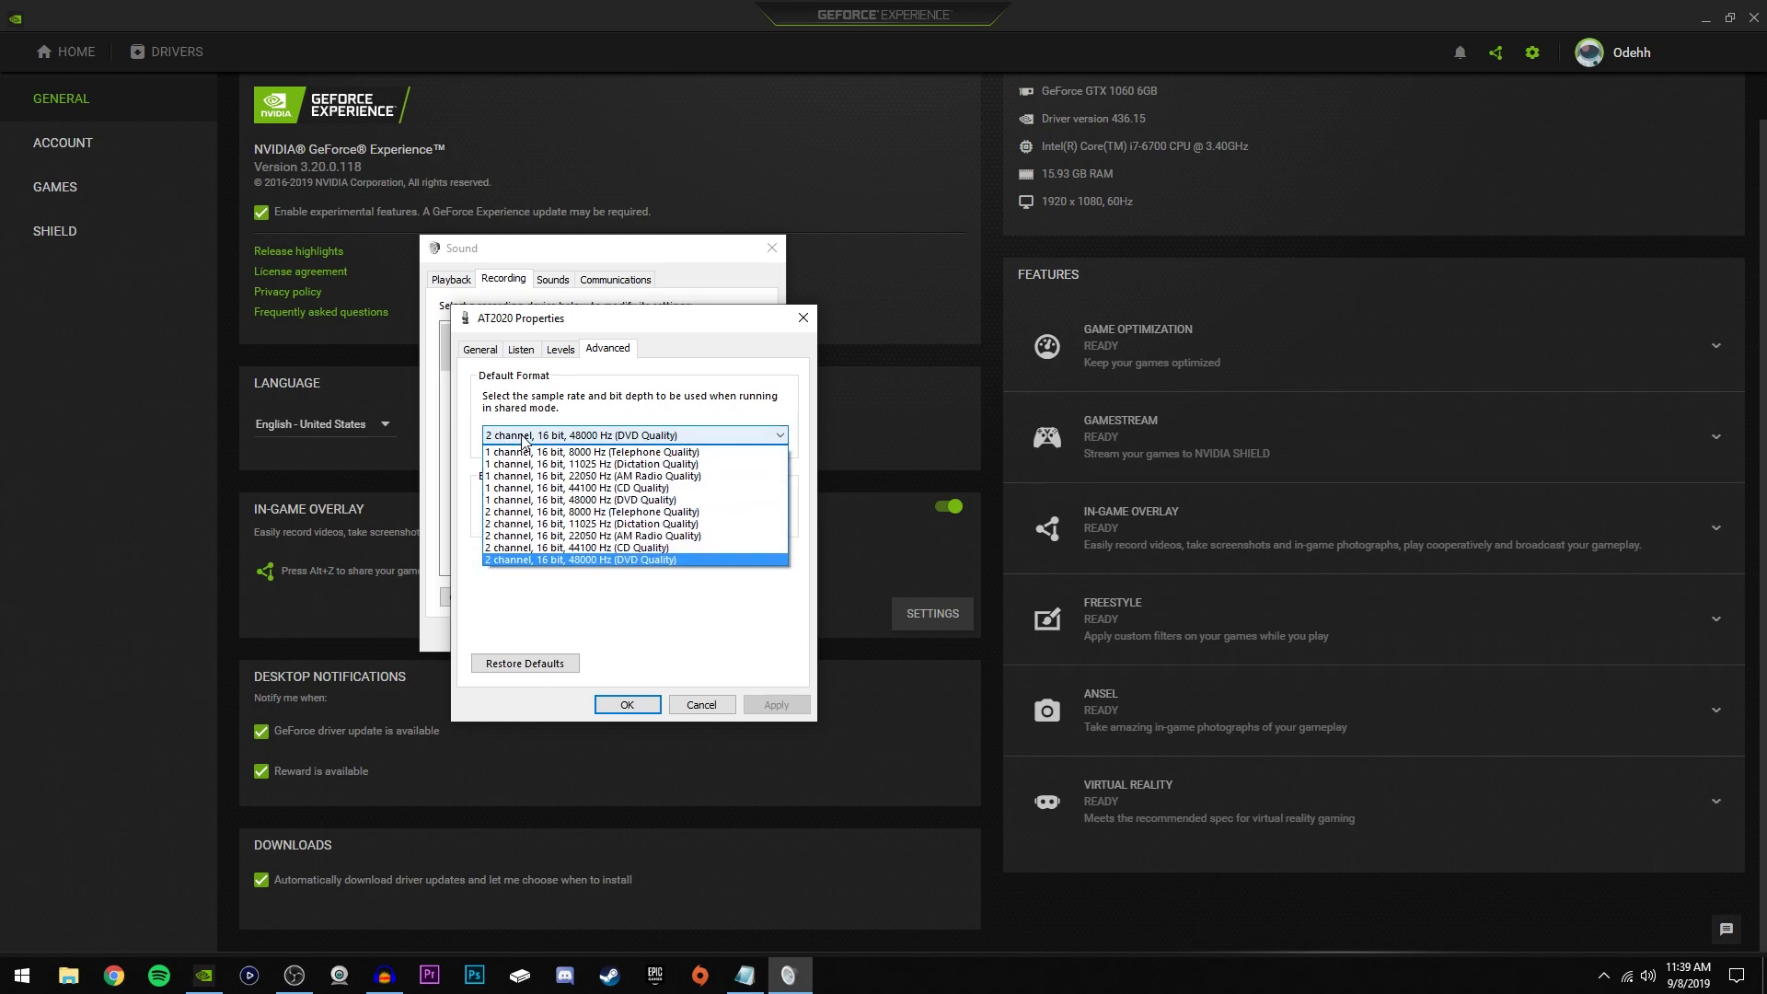
pyautogui.press('Escape')
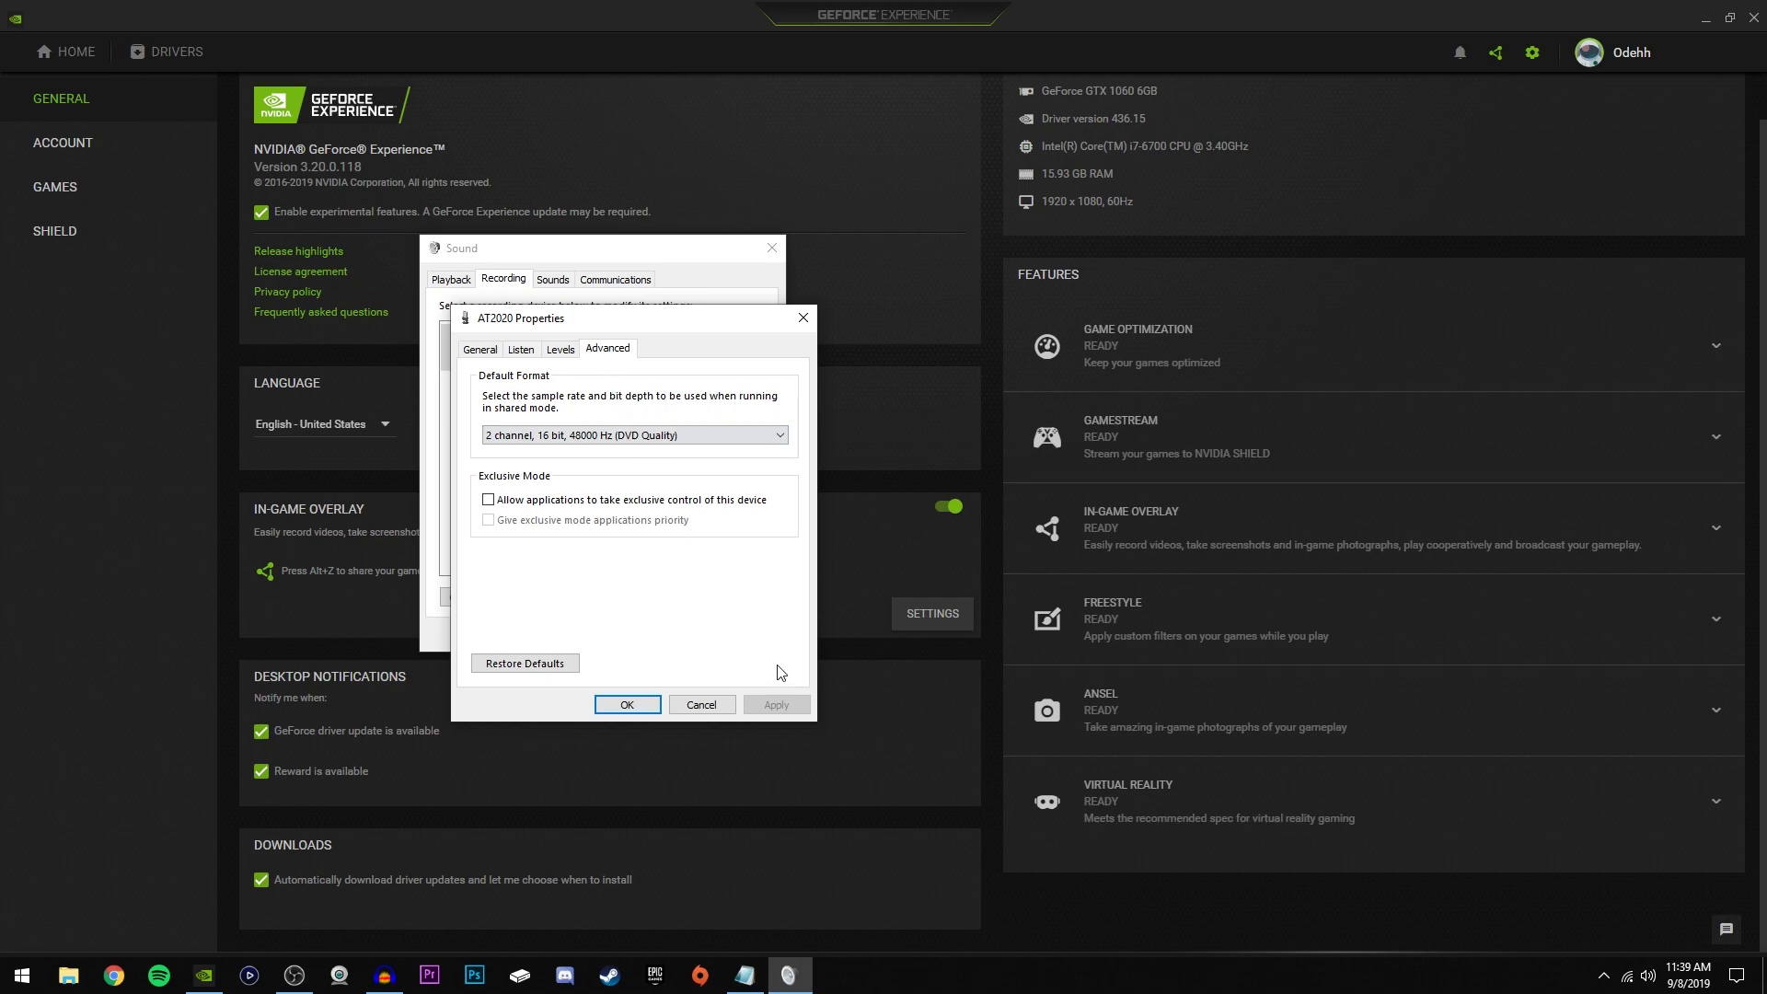
pyautogui.click(629, 705)
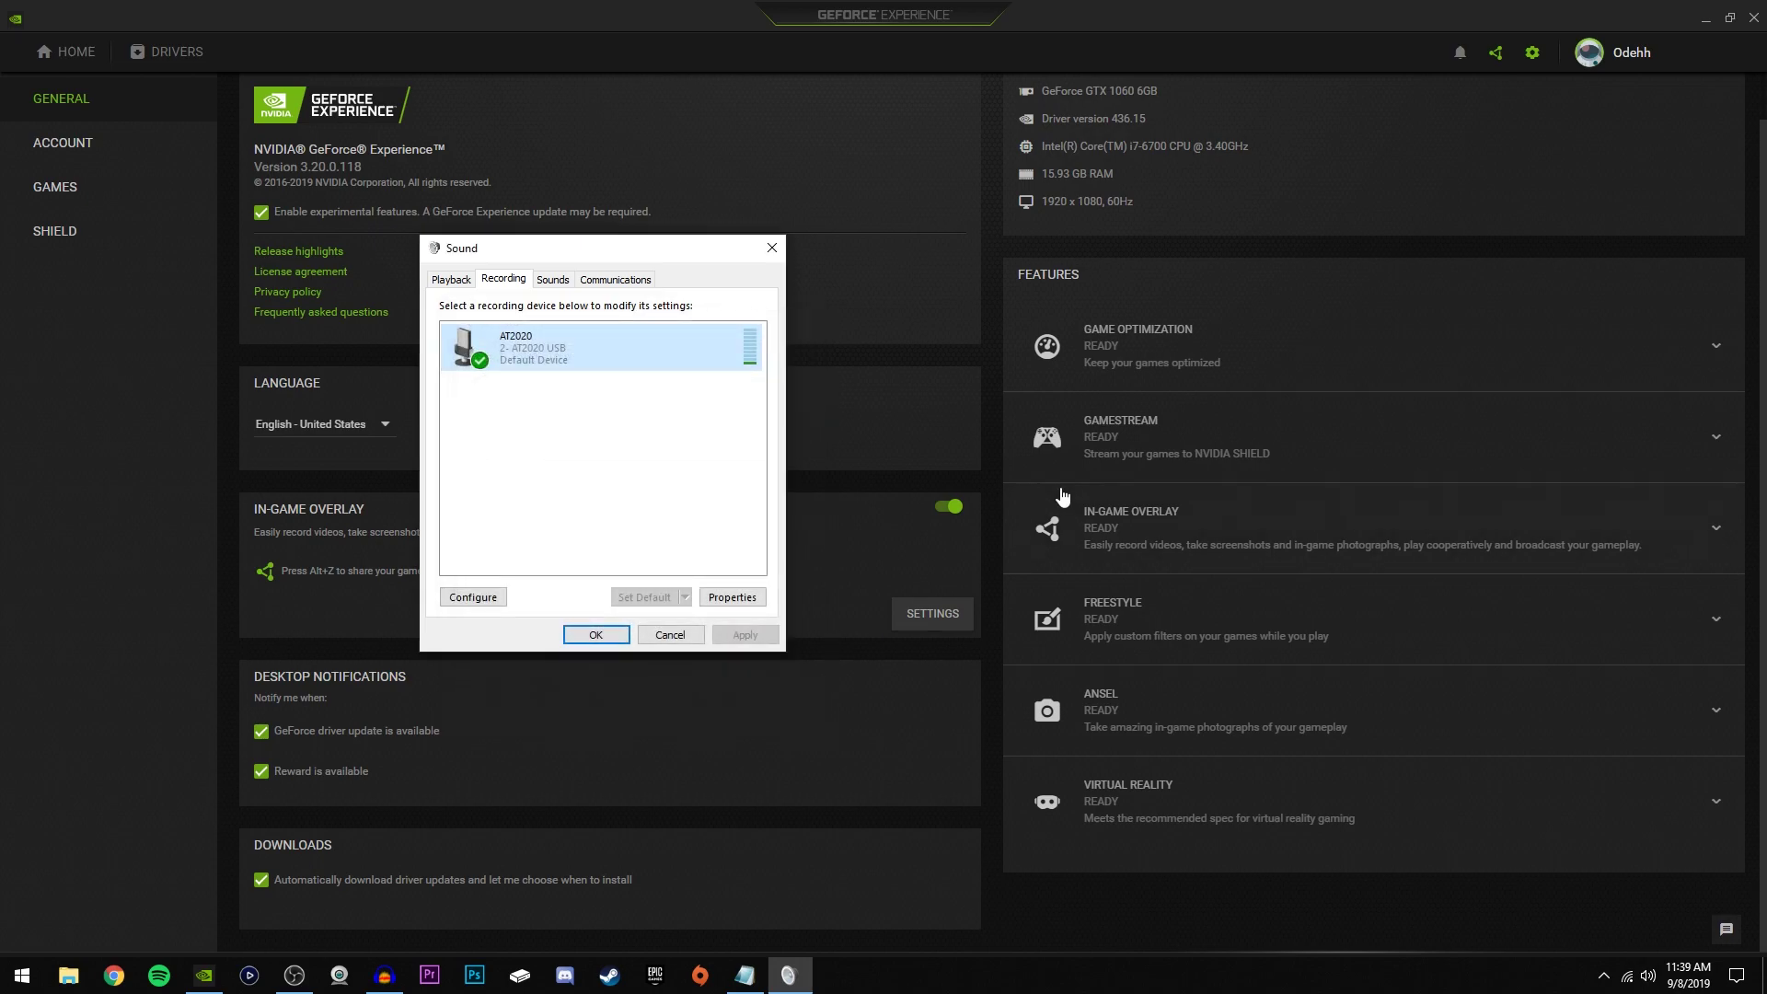
# - On the Playback tab, keep the Speakers' format at 24 bit, 192000 Hz (Studio Quality)
pyautogui.click(455, 280)
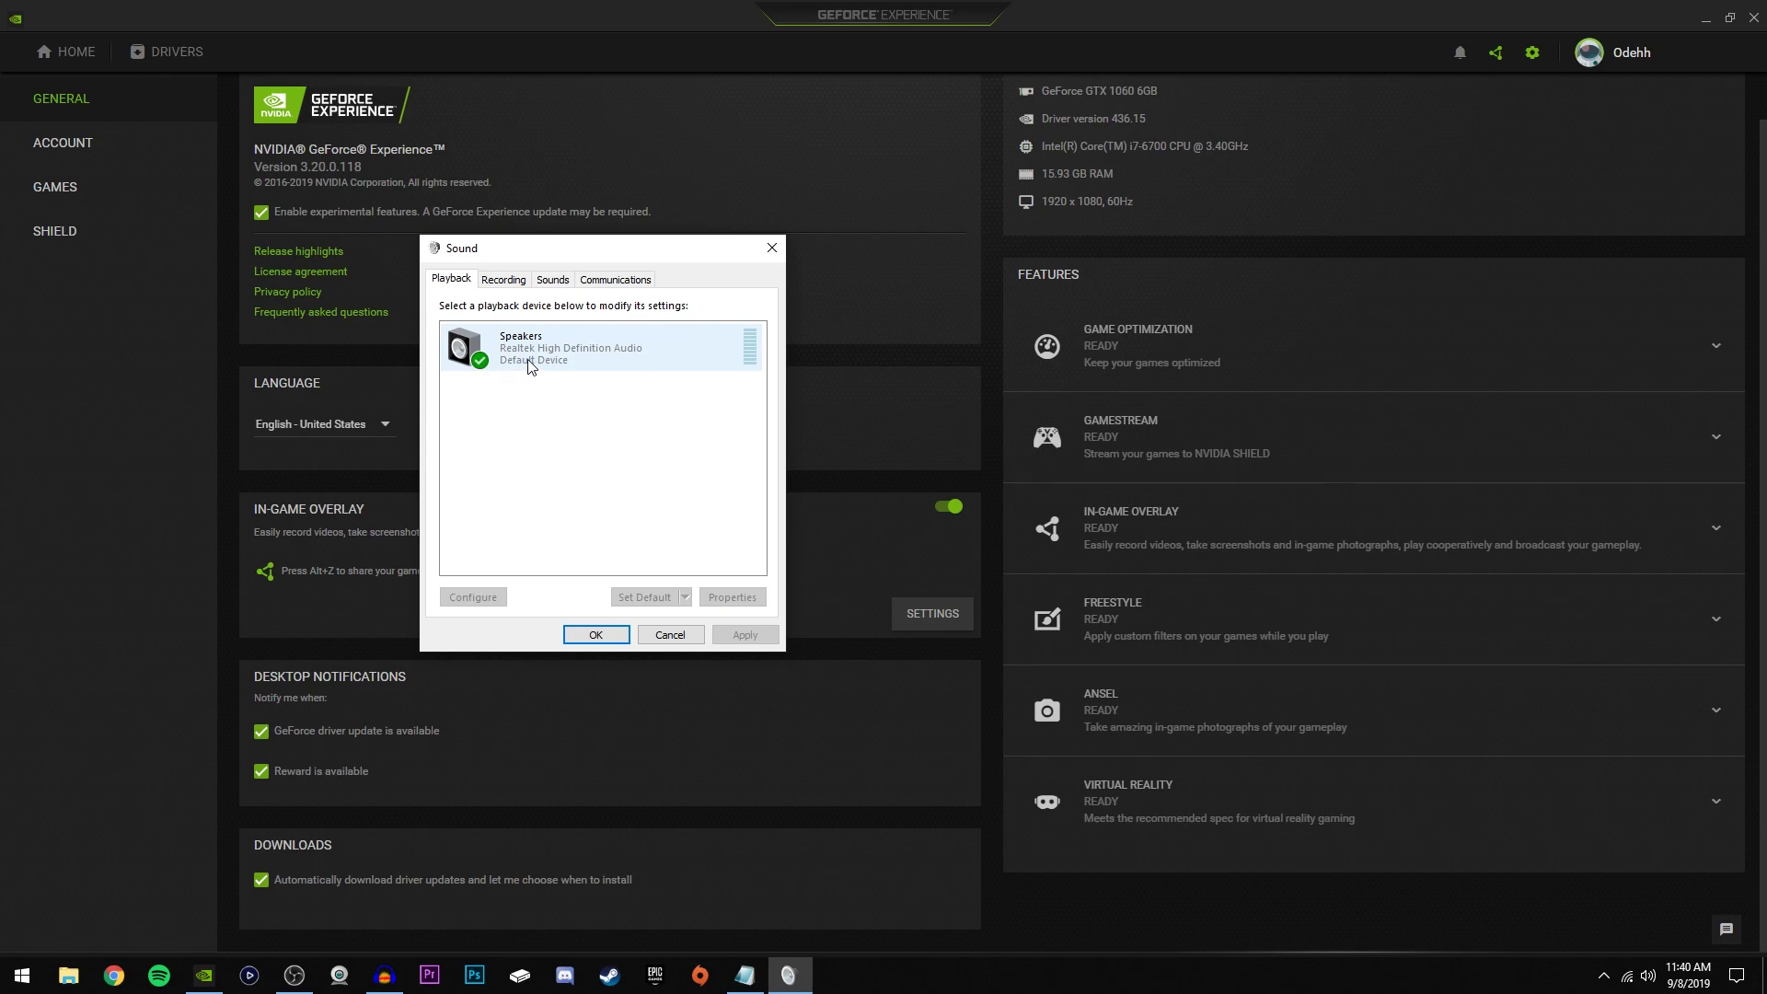
pyautogui.doubleClick(557, 354)
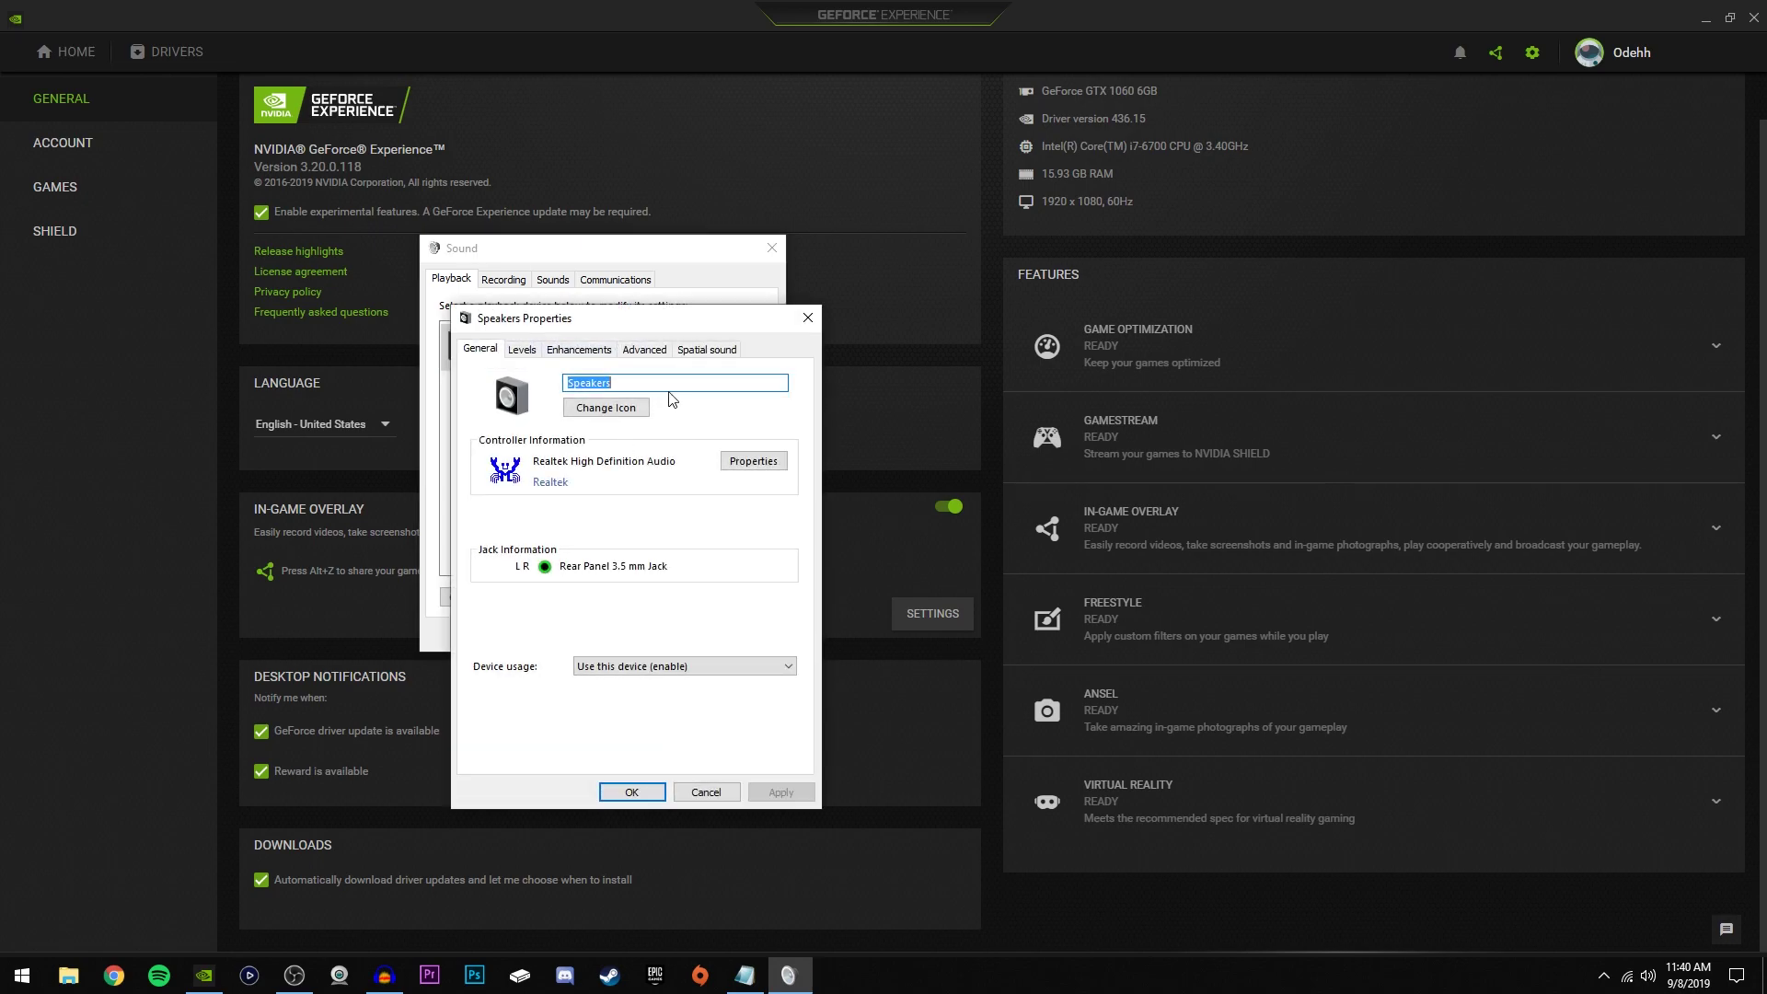
pyautogui.click(644, 349)
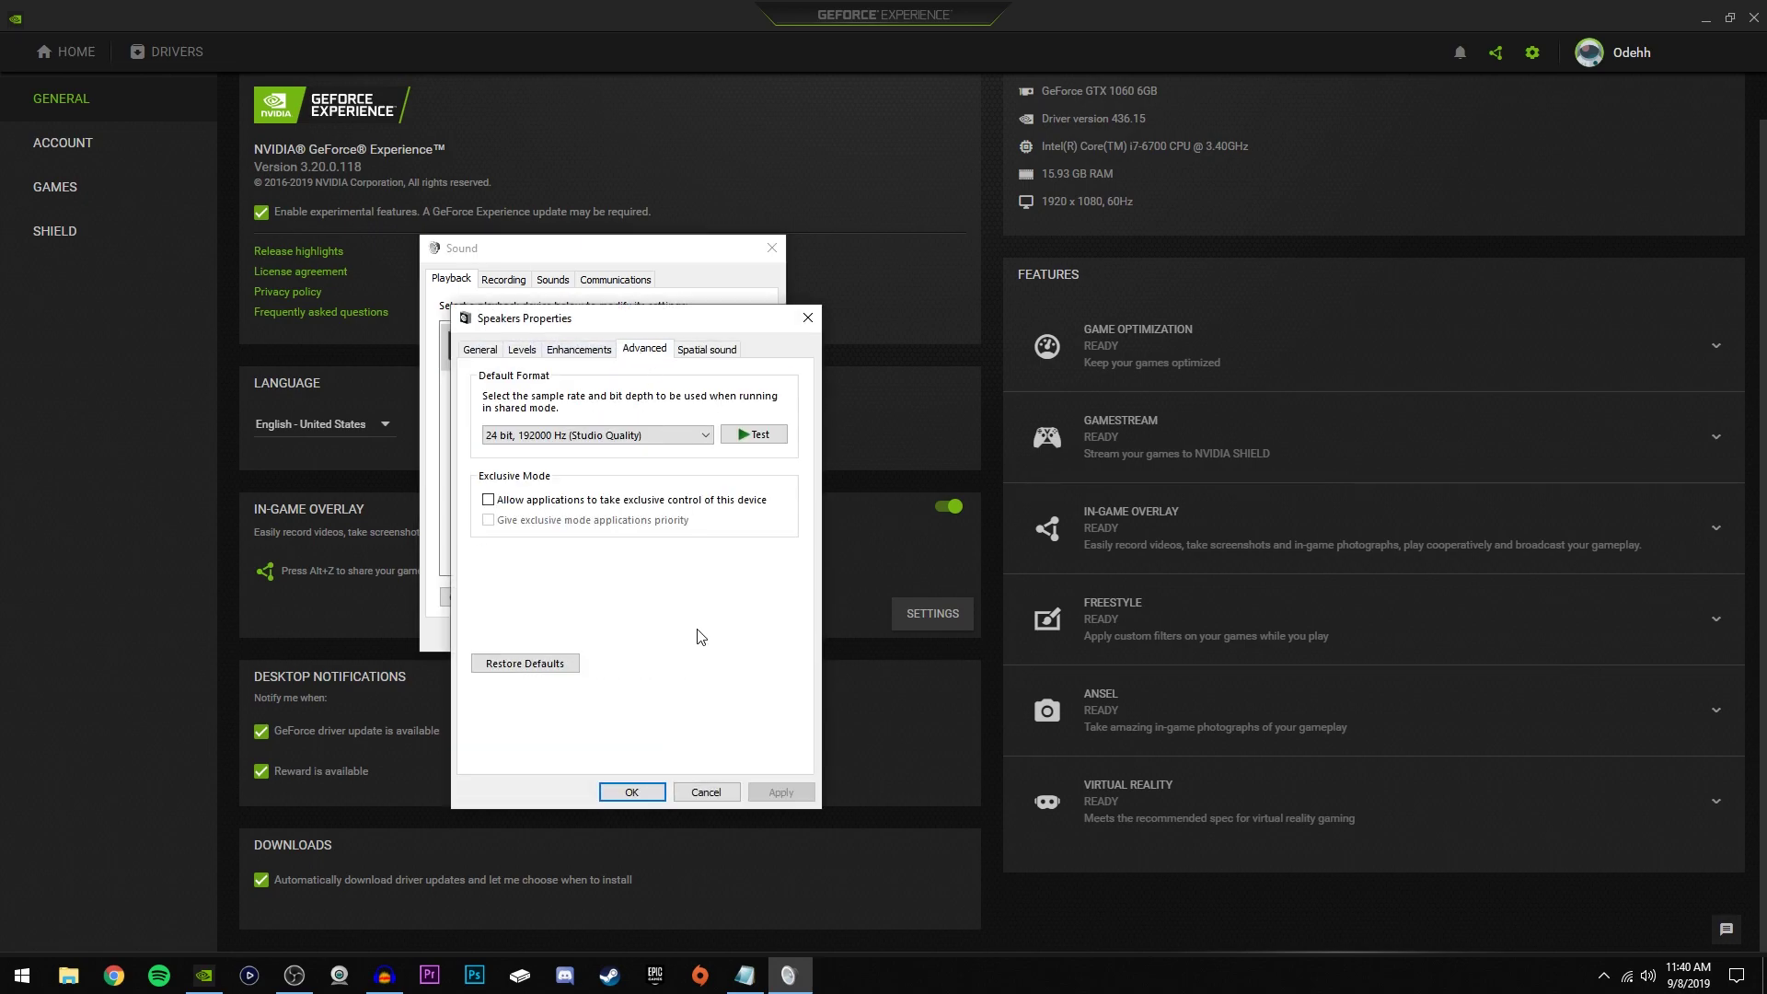
pyautogui.click(589, 434)
pyautogui.click(573, 438)
pyautogui.click(525, 435)
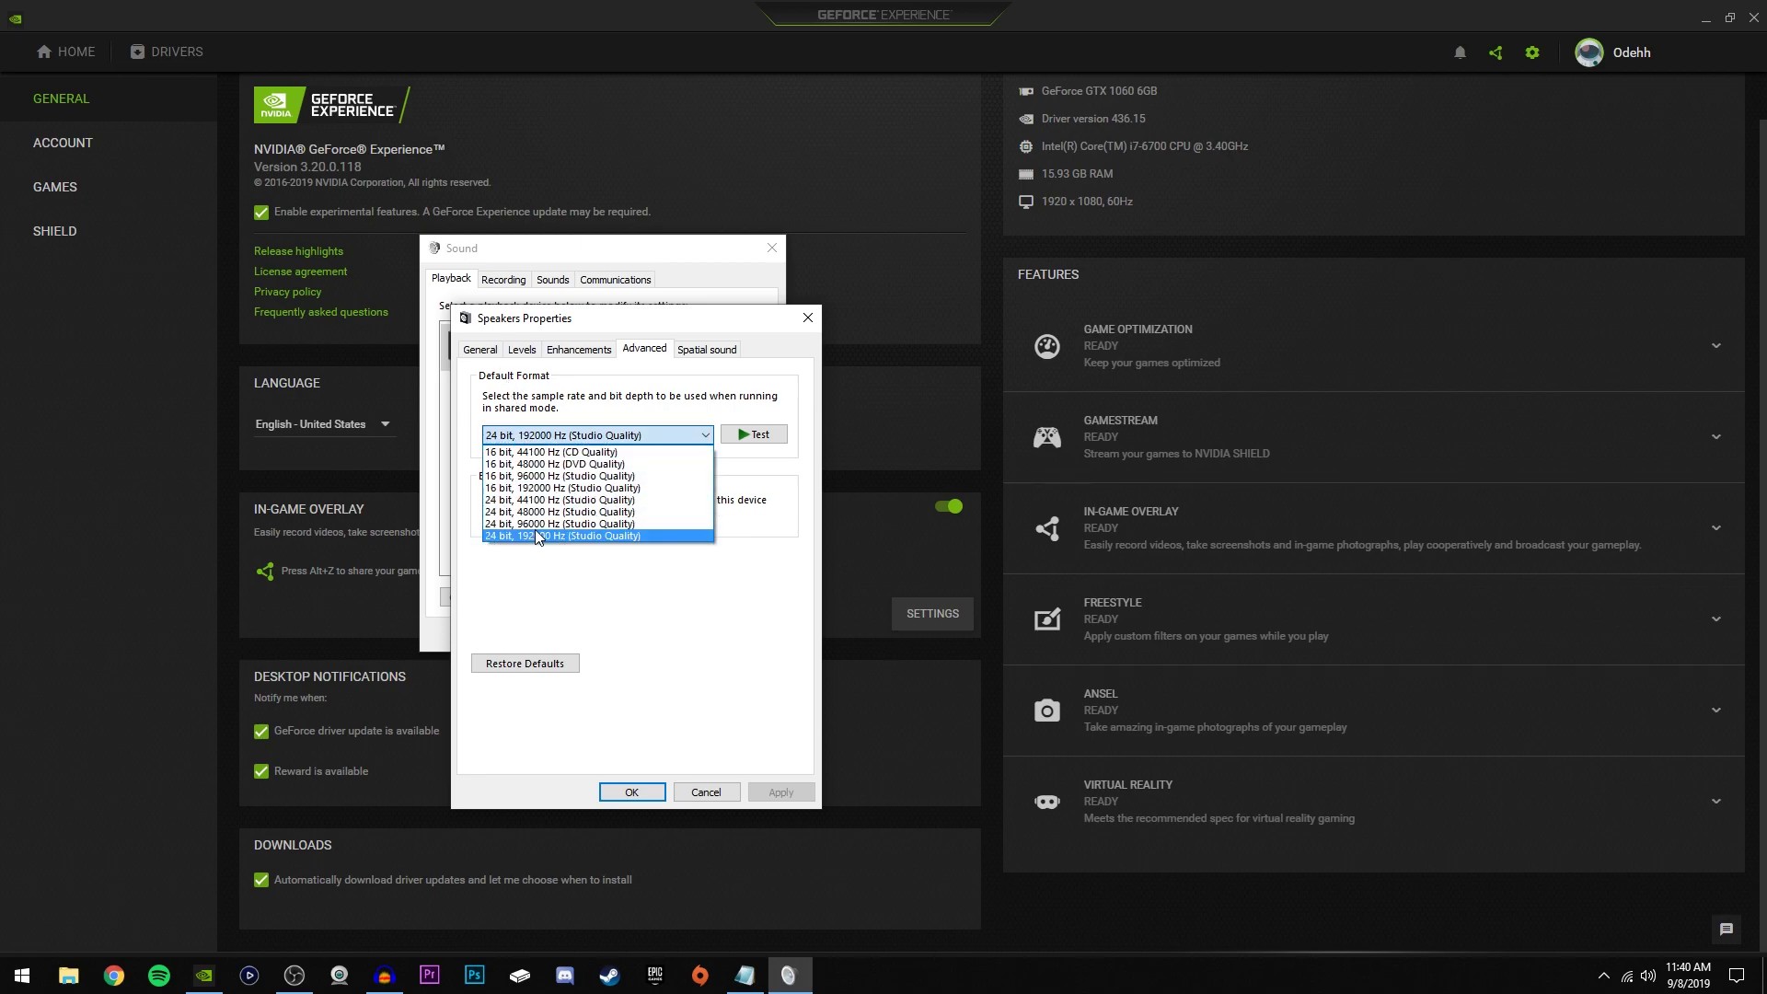
pyautogui.click(537, 535)
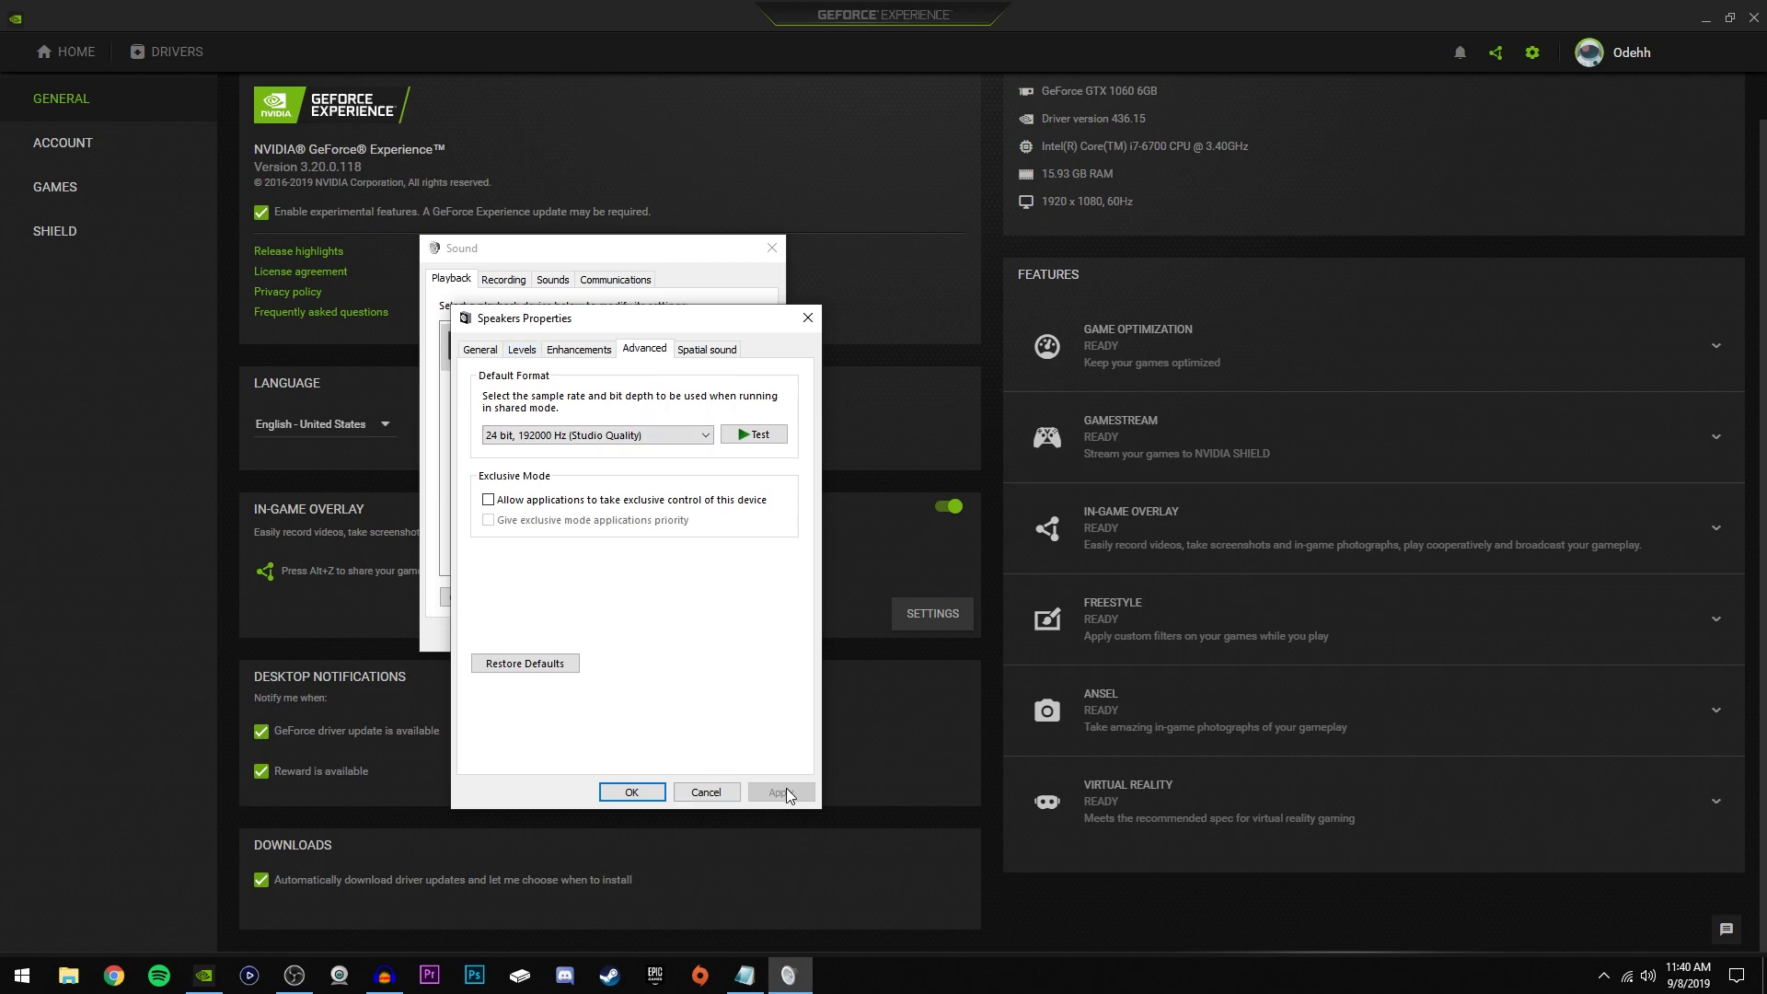
pyautogui.click(631, 792)
pyautogui.moveTo(594, 251); pyautogui.dragTo(552, 293)
# - Close the Sound window with OK, briefly reopen the Alt+Z overlay, then hide GeForce Experience
pyautogui.click(550, 678)
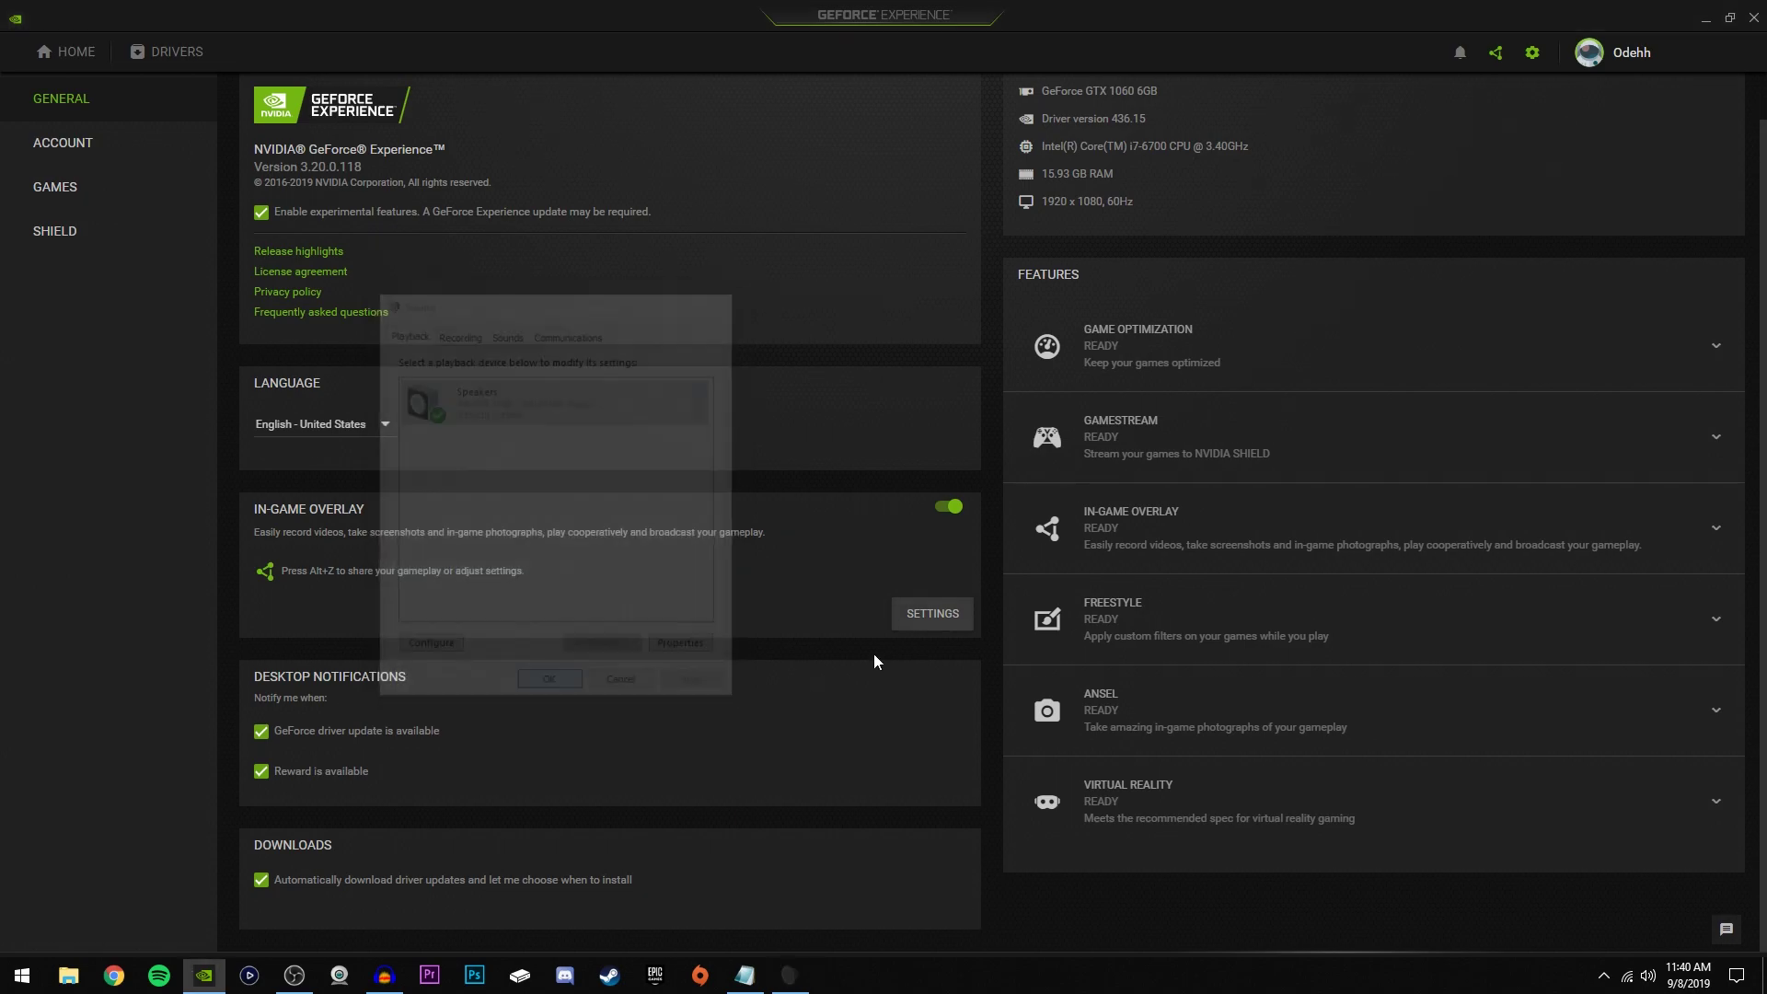
pyautogui.scroll(2, 578, 517)
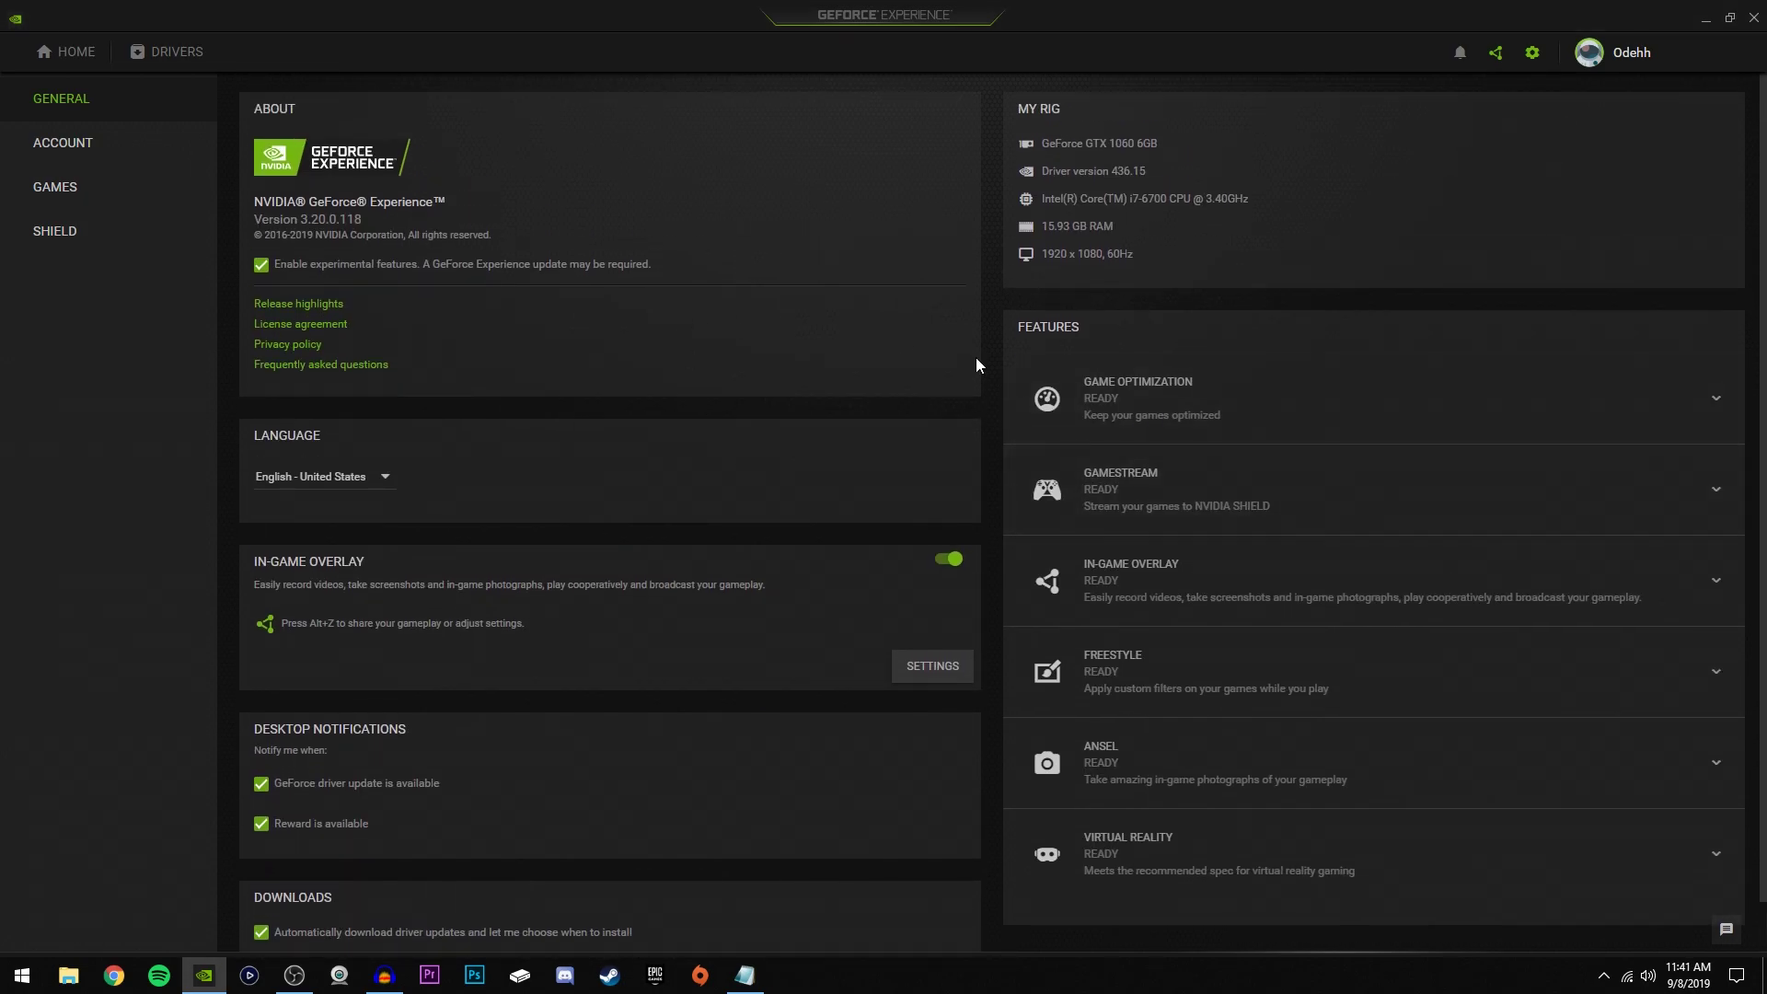
pyautogui.hotkey('alt', 'z')
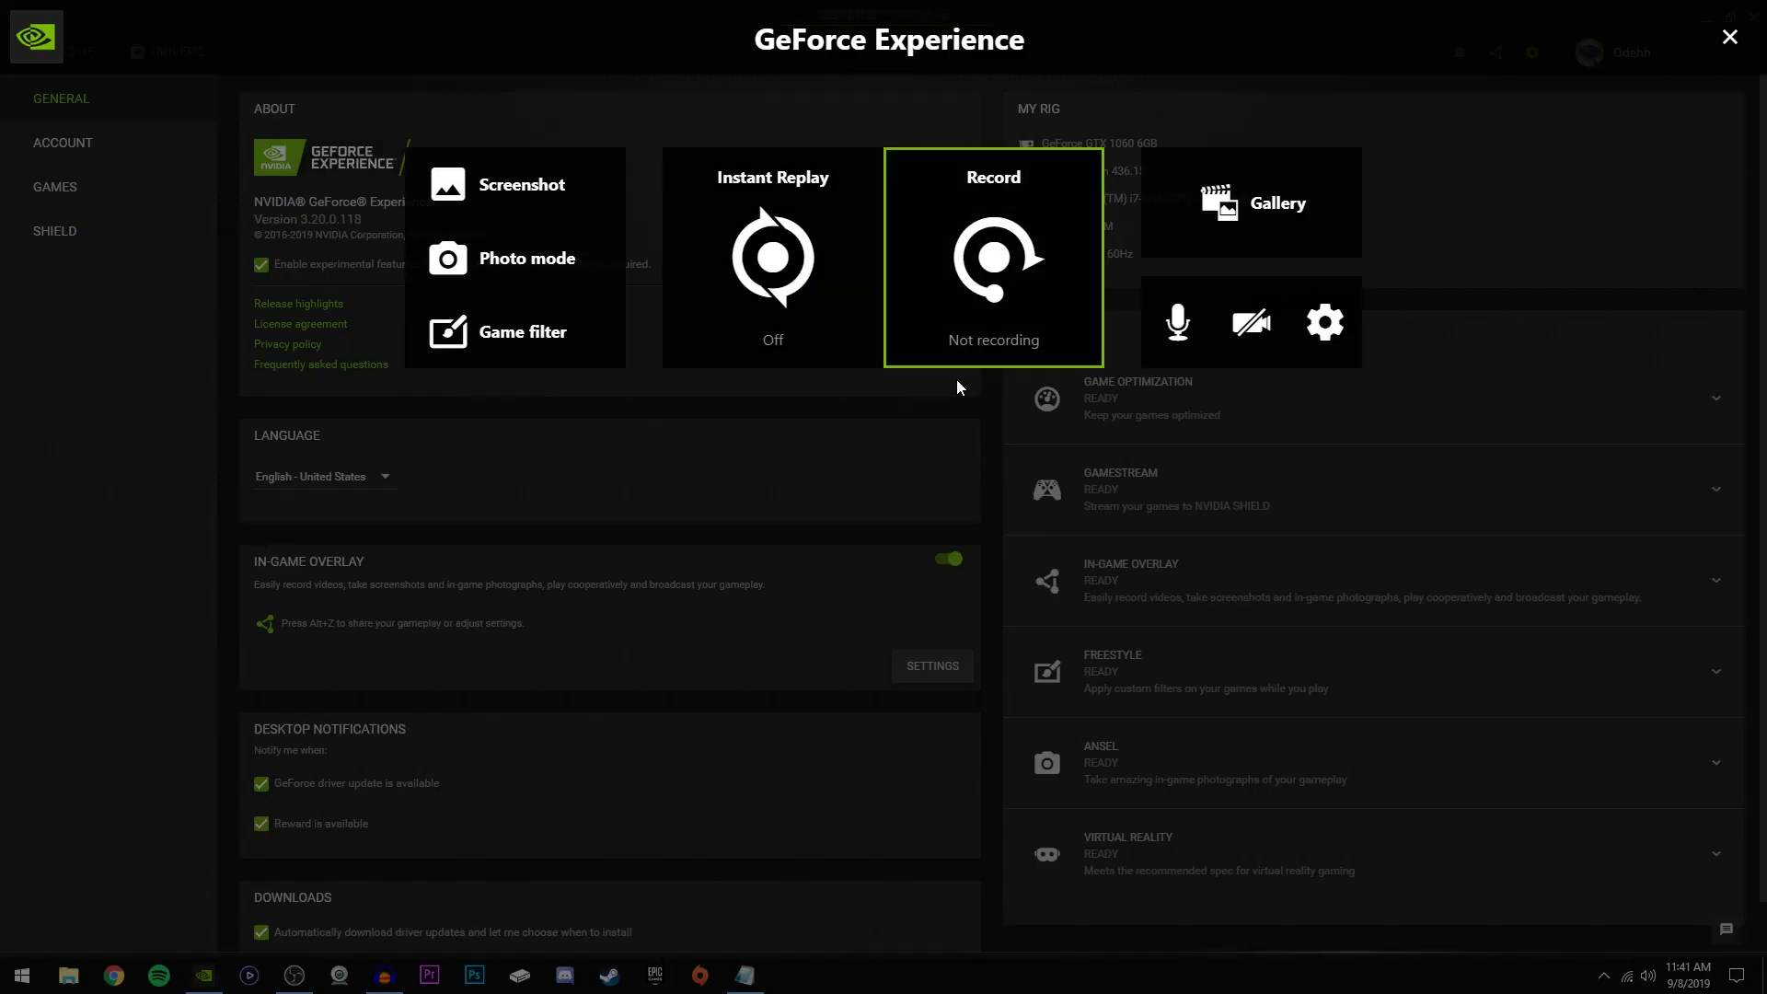
pyautogui.click(641, 457)
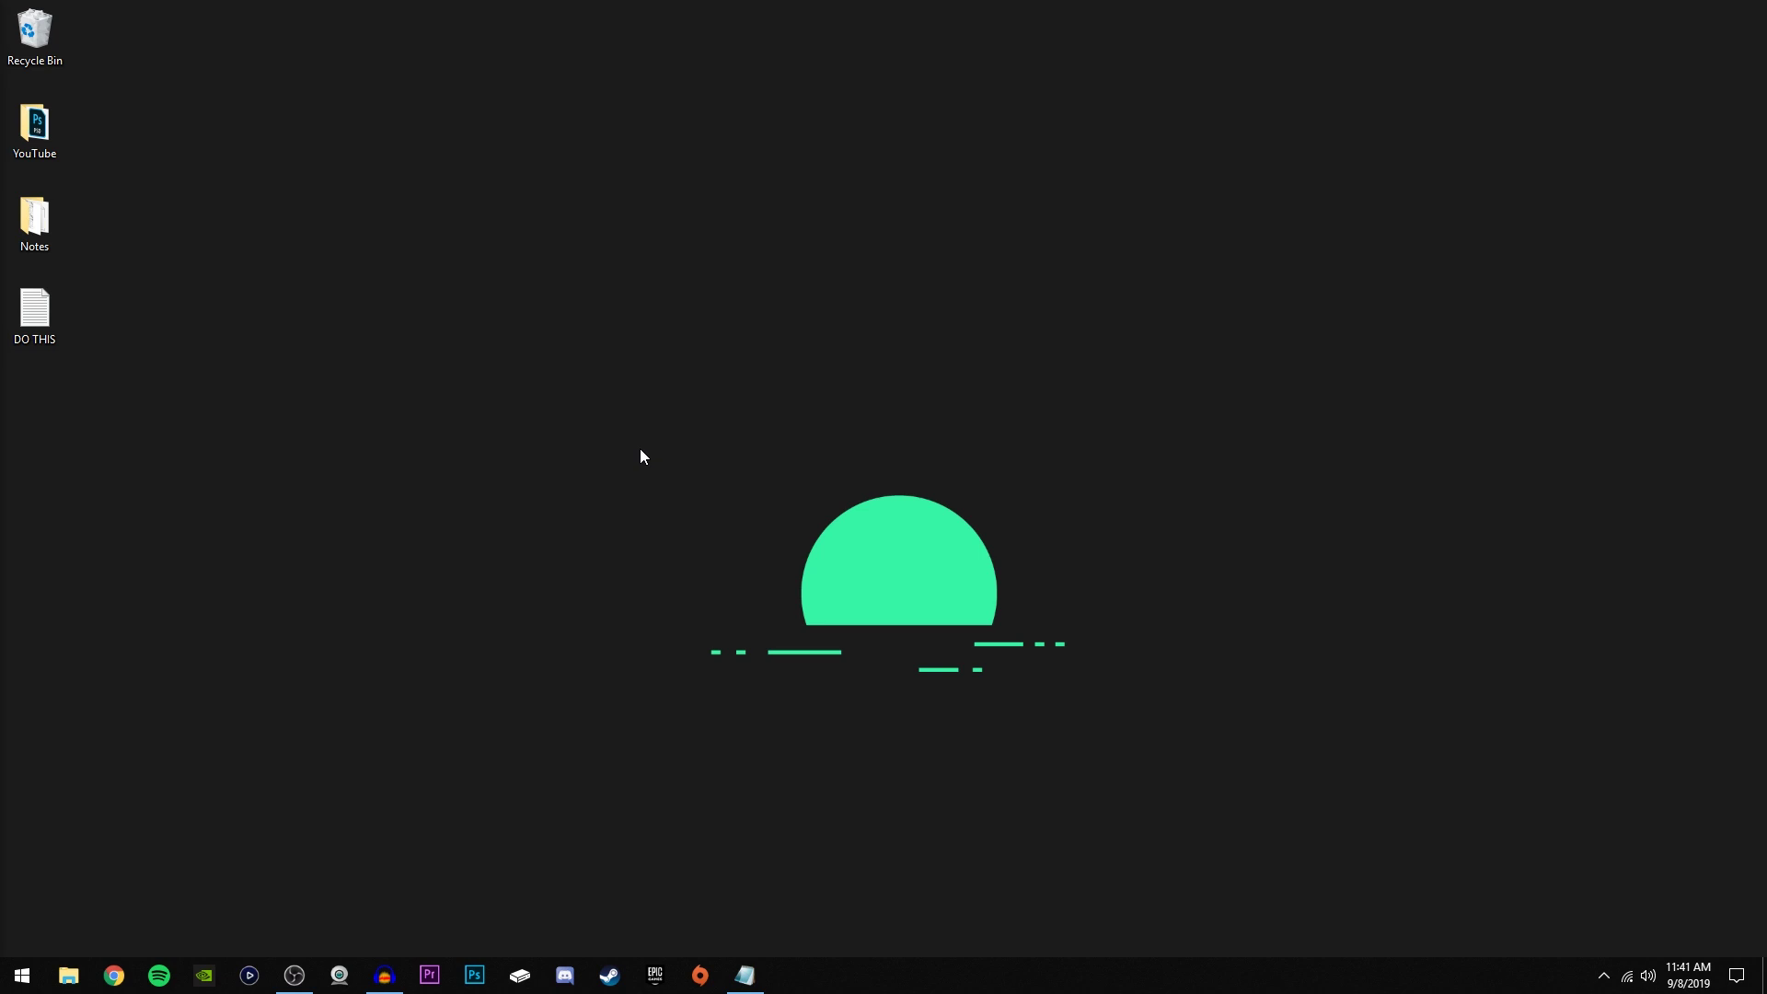